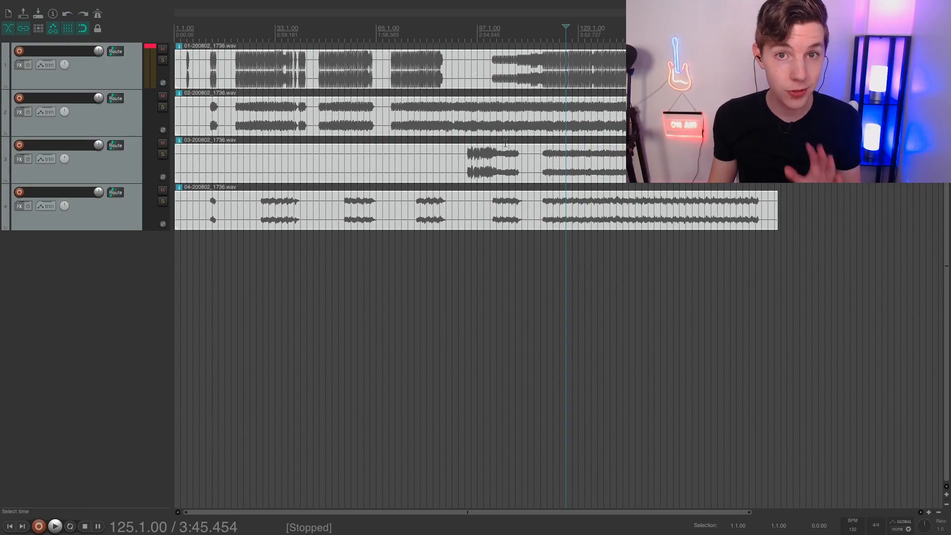
Split all four items at 69.4.81 (2:05.367), just before the waveform hit ahead of measure 70
scroll(506, 142, "down", 1)
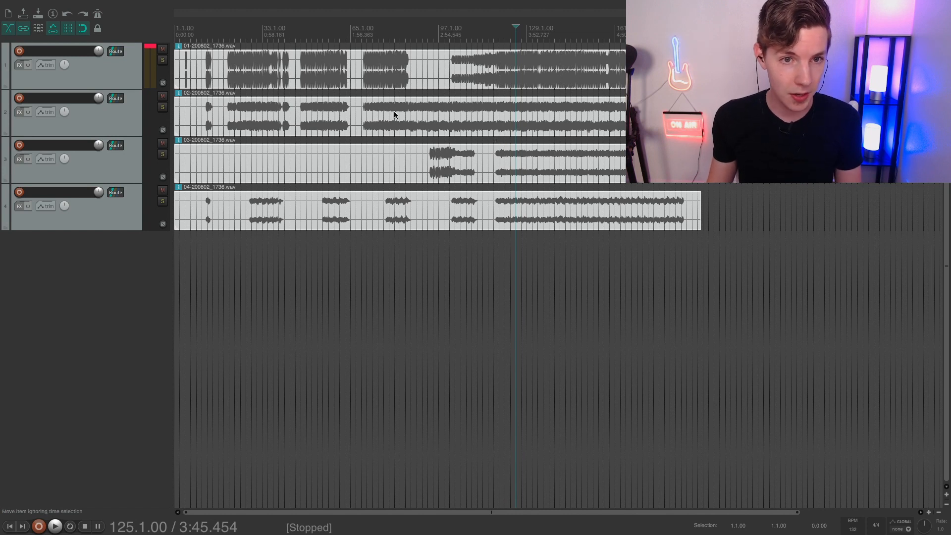
left_click(363, 38)
scroll(365, 42, "up", 10)
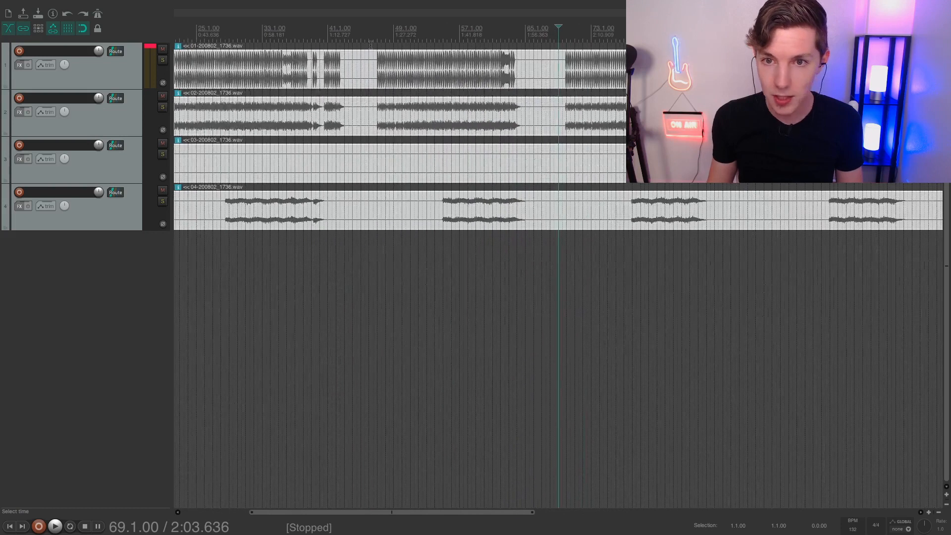
scroll(367, 46, "up", 4)
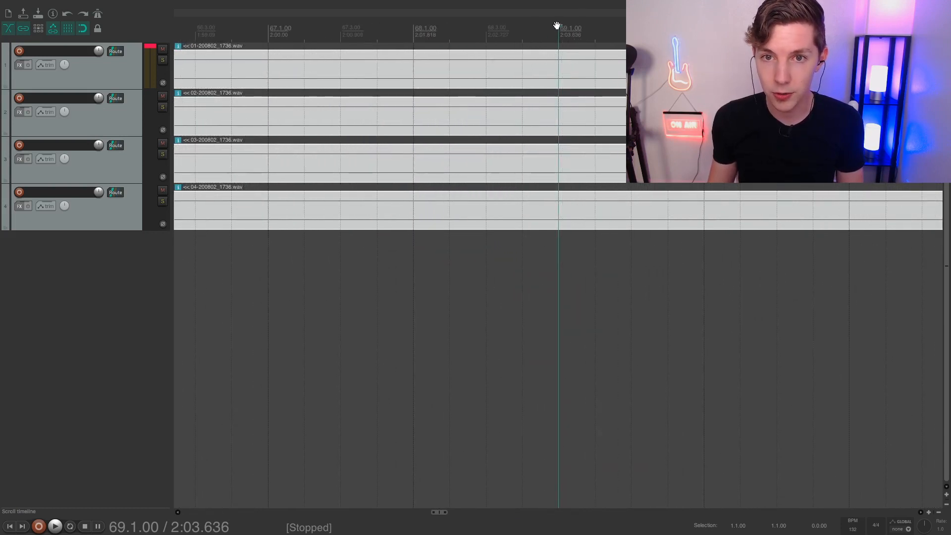
key("Right")
scroll(501, 30, "up", 8)
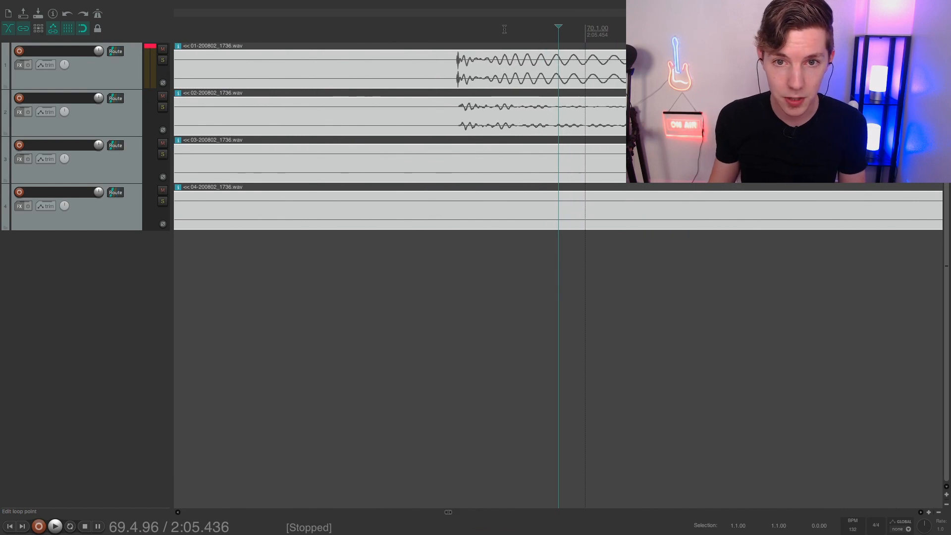
left_click_drag(560, 24, 446, 24)
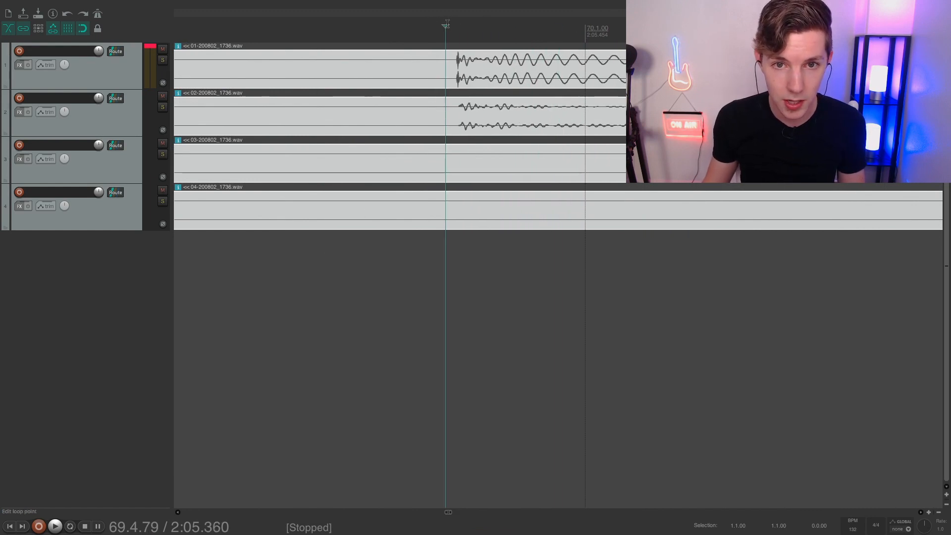
scroll(447, 24, "up", 2)
left_click_drag(551, 26, 484, 52)
key("s")
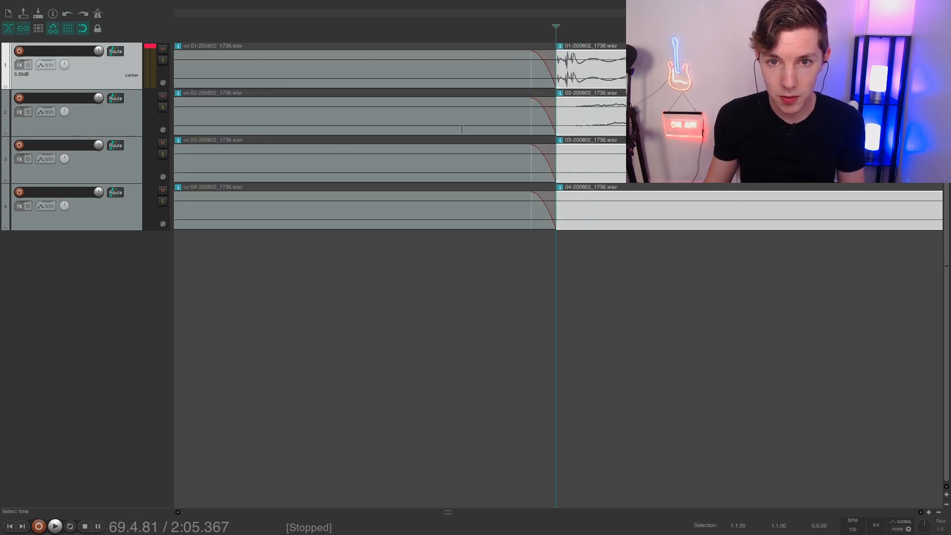
Delete the portions of all four items before the split and move the remaining items to the project start
left_click_drag(433, 257, 338, 27)
key("Delete")
scroll(495, 124, "down", 5)
scroll(495, 121, "up", 1)
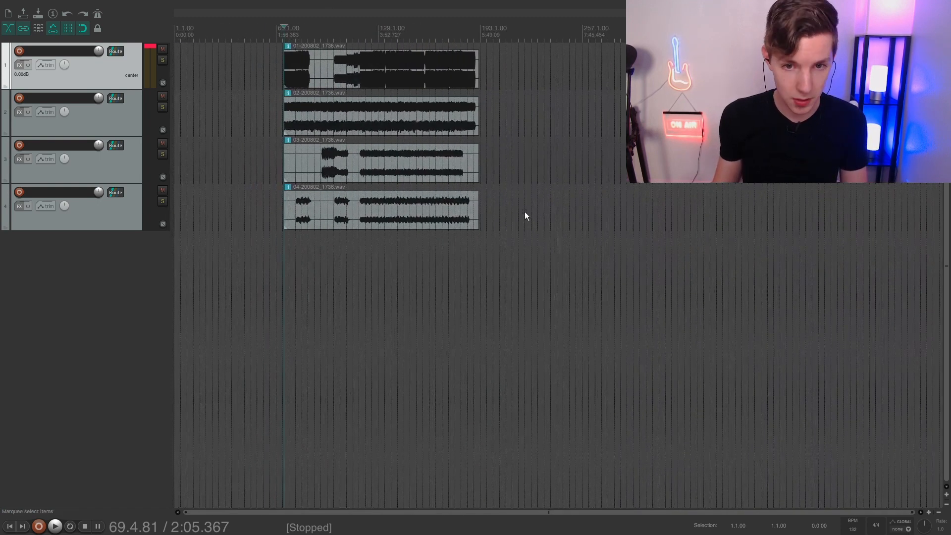
left_click_drag(305, 56, 195, 56)
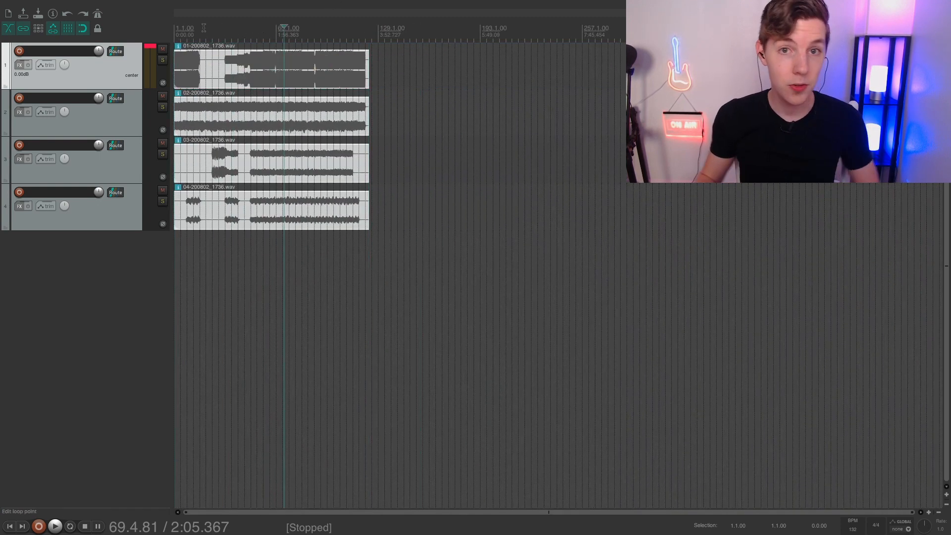
Play the trimmed mix from 33.1.00 with track 2 selected
left_click(225, 31)
scroll(227, 35, "up", 2)
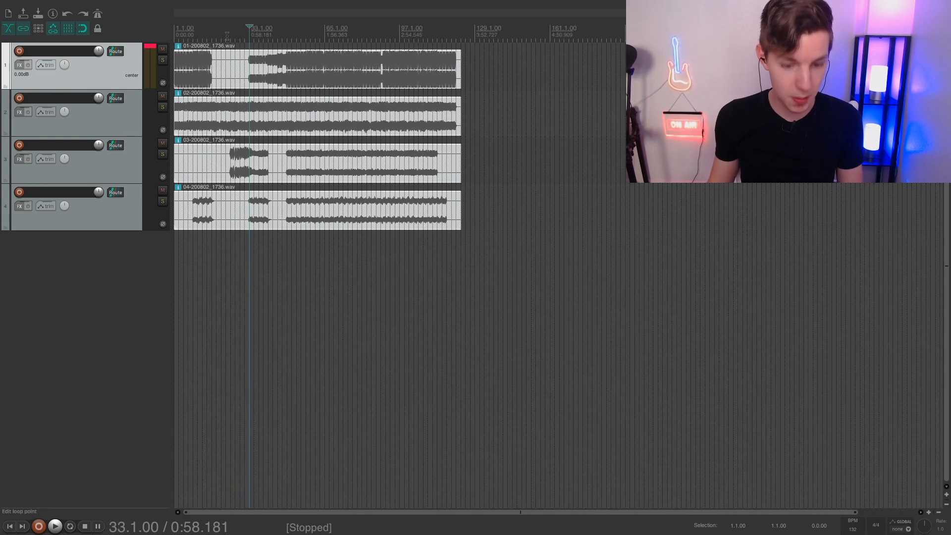
scroll(227, 36, "up", 2)
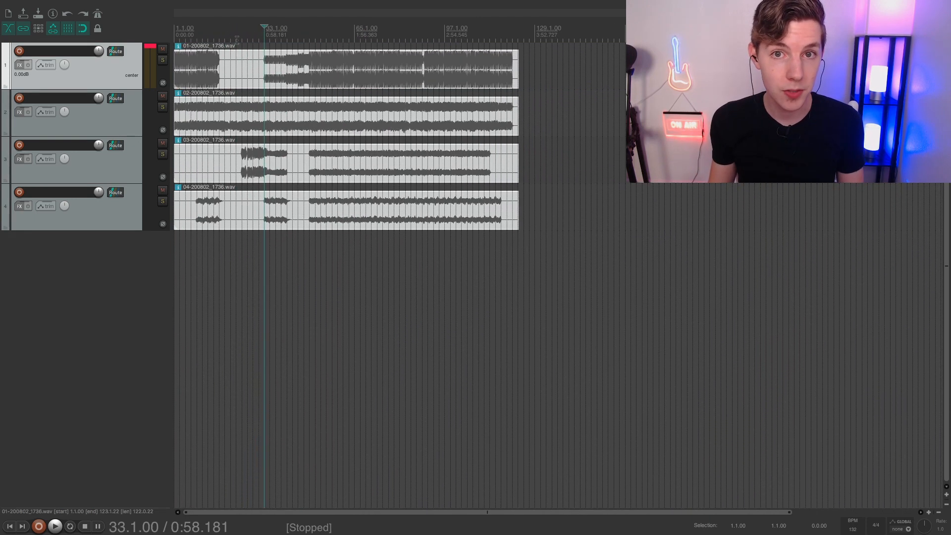
scroll(237, 39, "up", 2)
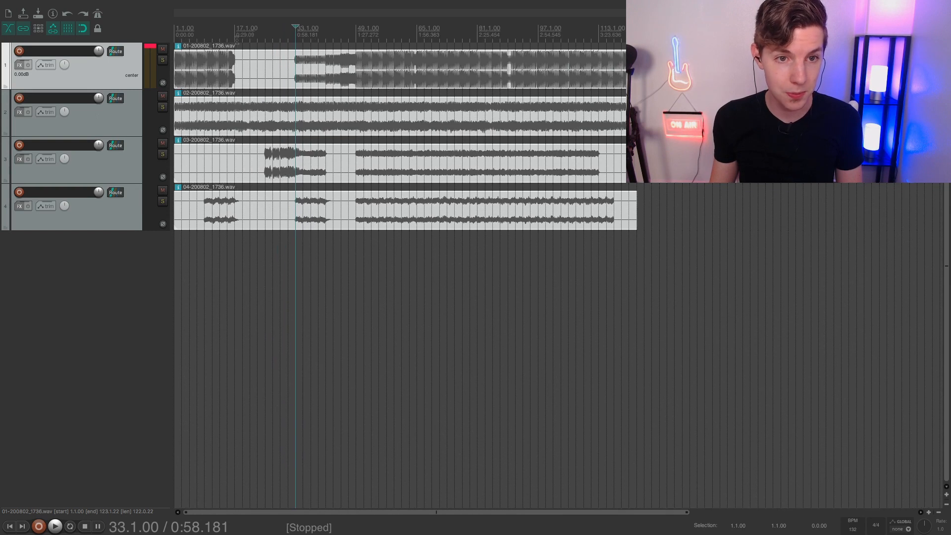
left_click(131, 114)
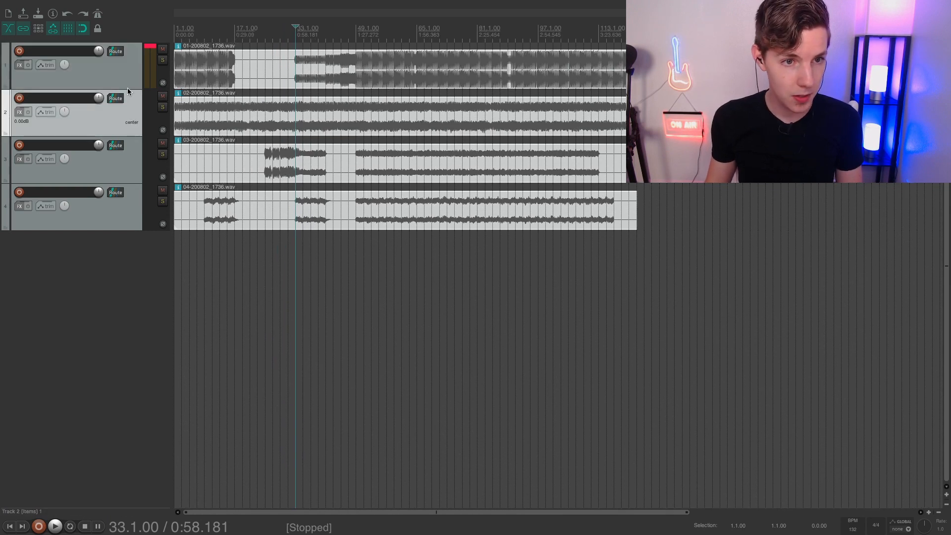
key("space")
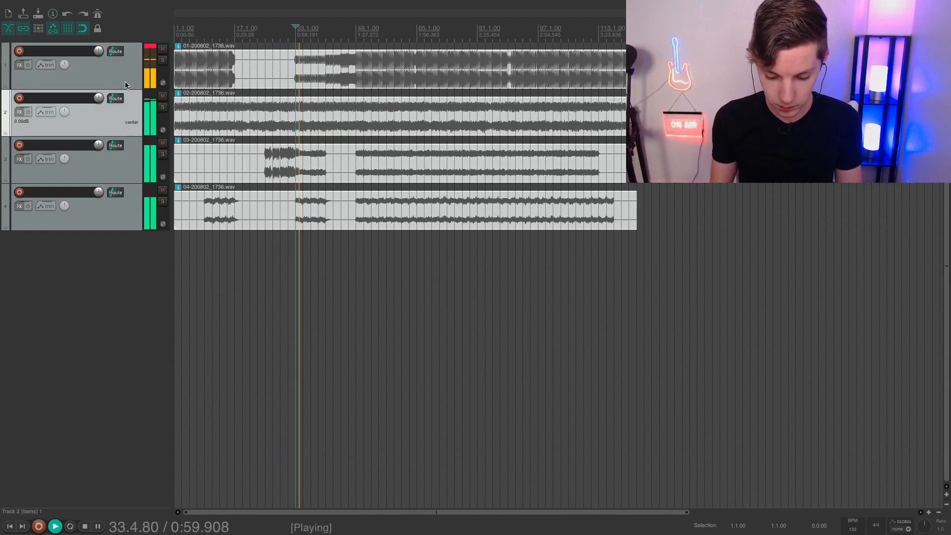
Add the AU version of Xfer Records OTT to the master track with Depth at 18 %
key("ctrl+m")
key("space")
left_click(25, 395)
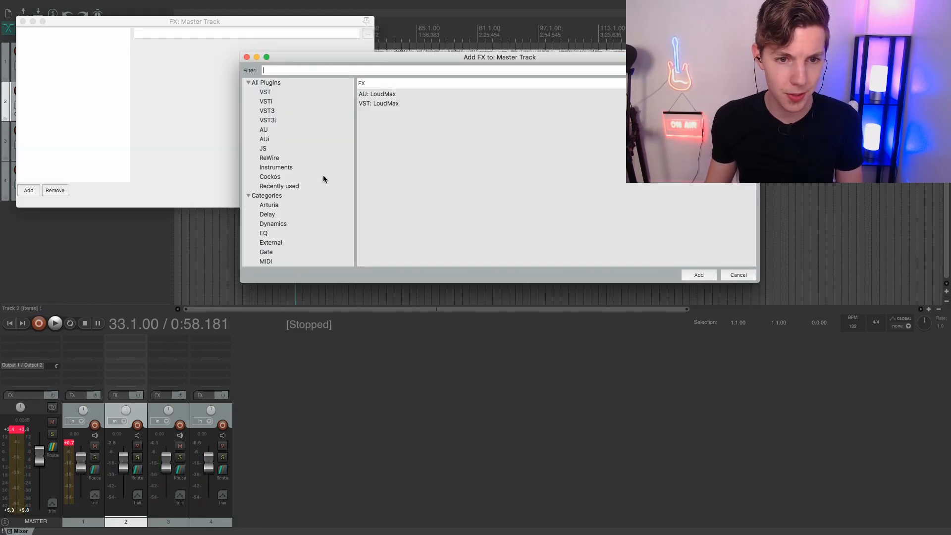
scroll(297, 208, "down", 6)
left_click(277, 234)
double_click(381, 104)
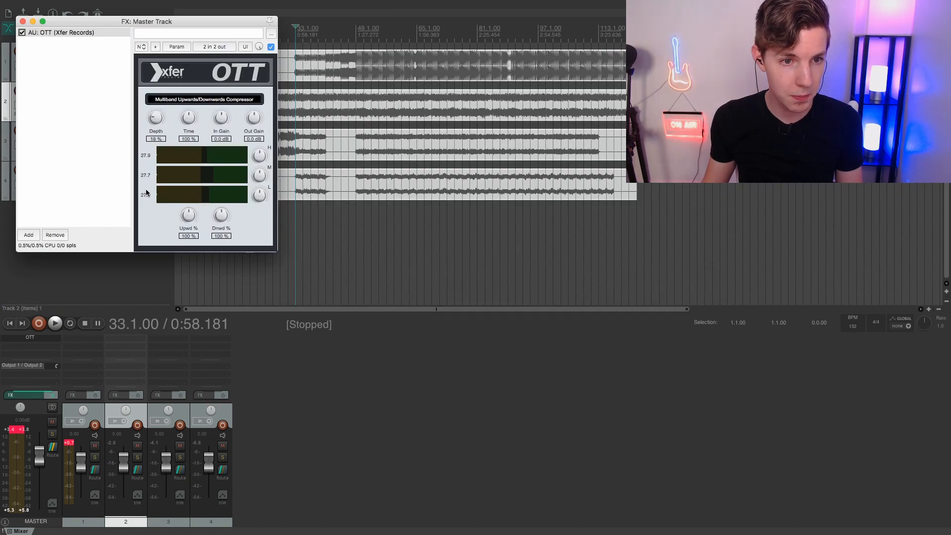
Add the AU LoudMax limiter after OTT on the master with a -5.0 dB threshold, and audition it from 49.1.00
left_click(28, 235)
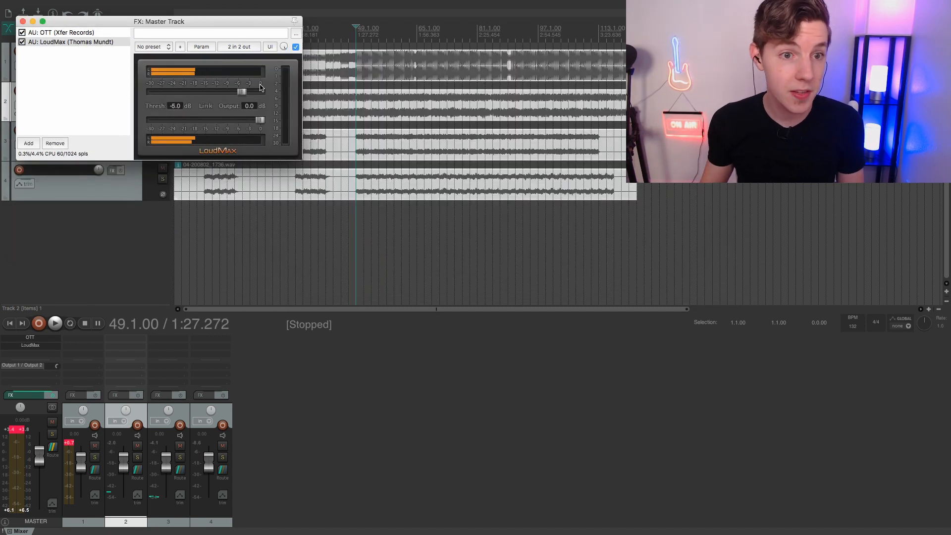
key("space")
key("space")
key("space")
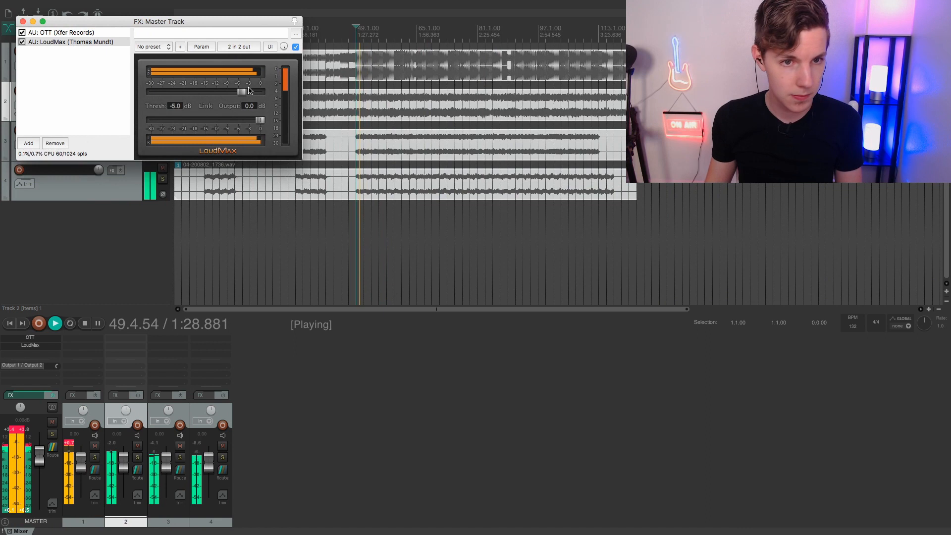
left_click(22, 22)
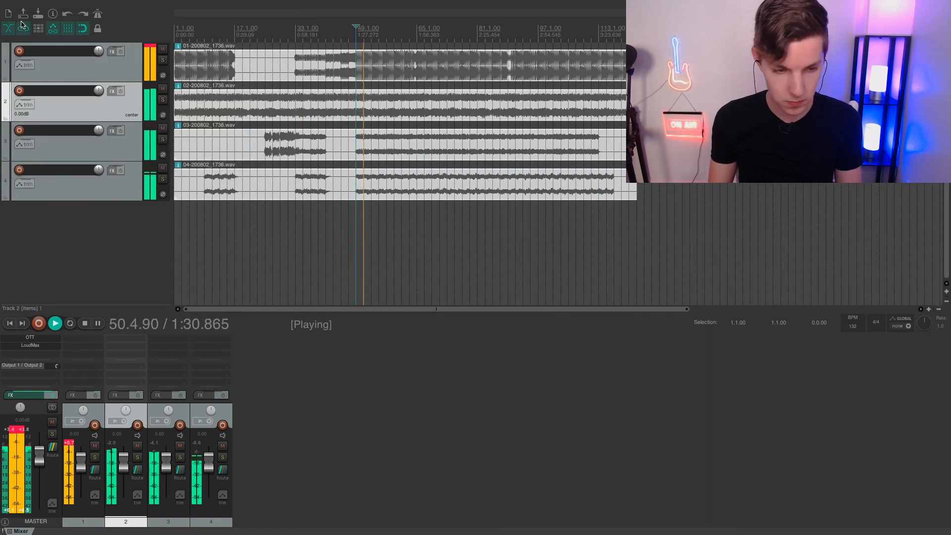
key("ctrl+m")
key("space")
Listen to the full mix from 65.1.00
left_click(416, 39)
key("space")
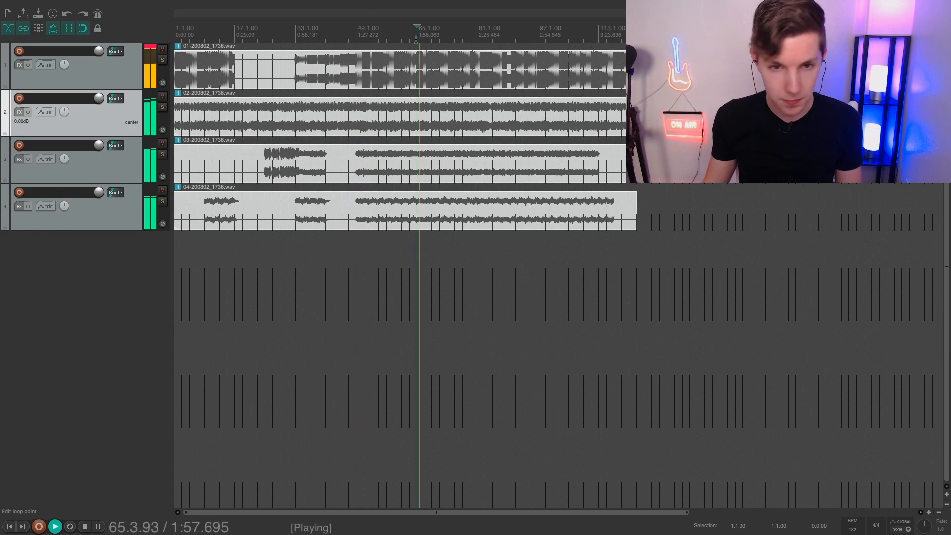
key("space")
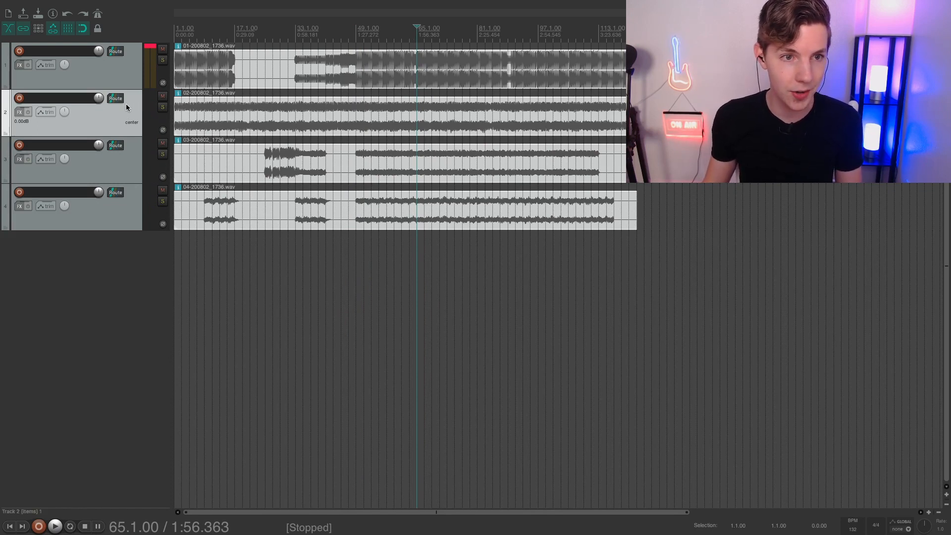
Solo track 1 and add the ReaEQ plugin to it while it plays
left_click(86, 75)
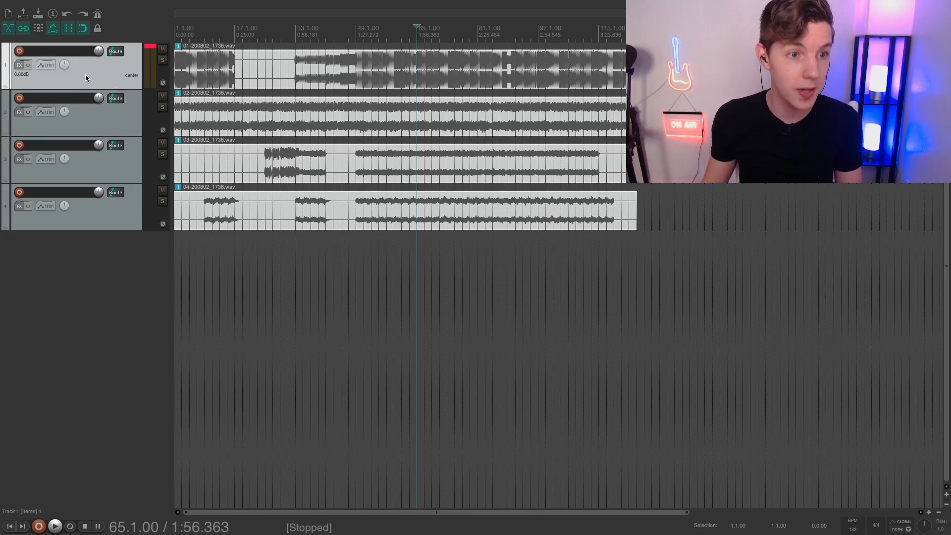
left_click(163, 60)
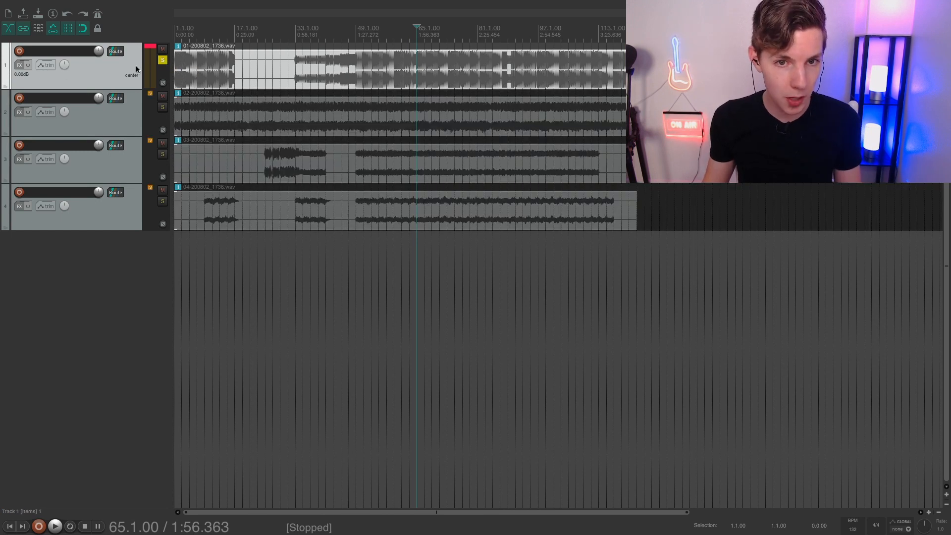
key("space")
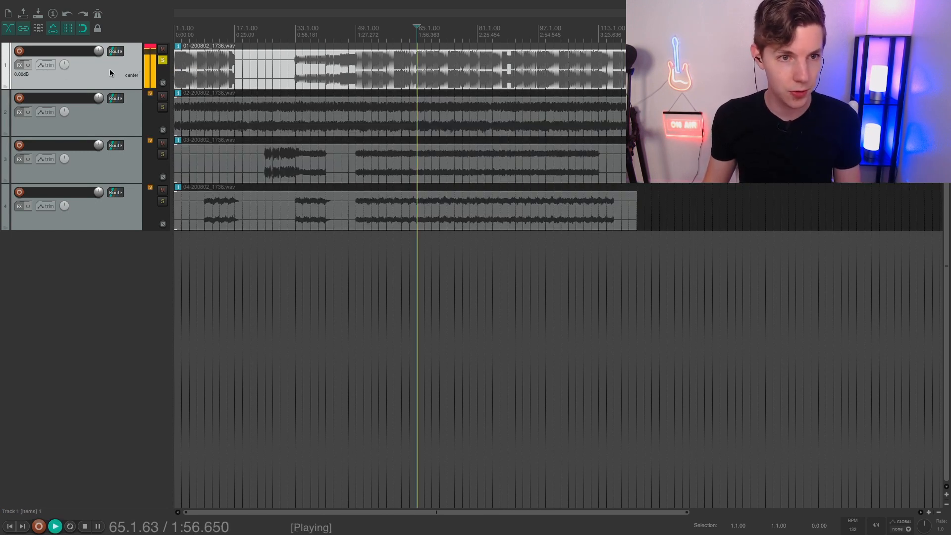
left_click(20, 65)
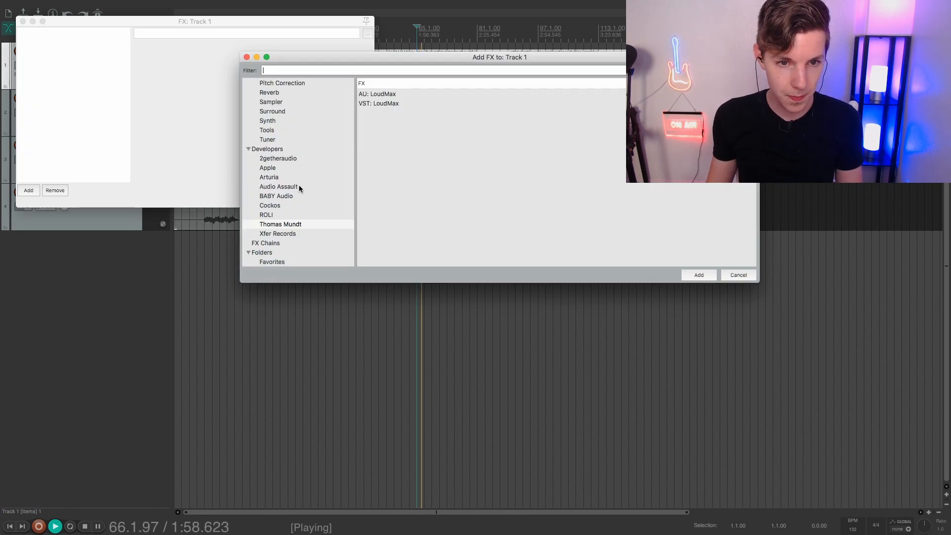
scroll(297, 184, "up", 5)
left_click(264, 138)
double_click(400, 94)
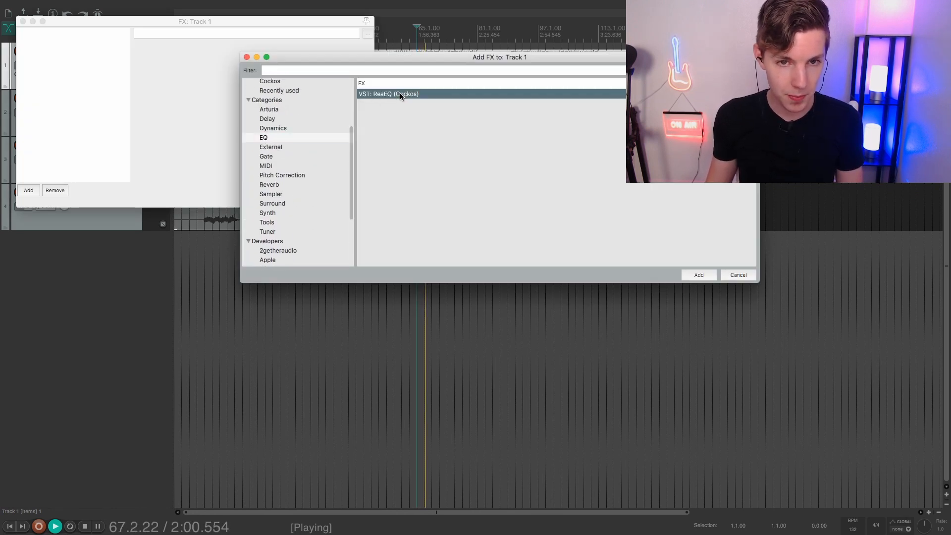
Shape track 1's EQ: move band 2 to the low end with a slight boost and shift the two upper bands higher
left_click_drag(216, 94, 161, 89)
left_click_drag(334, 94, 366, 90)
left_click_drag(265, 93, 315, 96)
left_click(23, 21)
key("space")
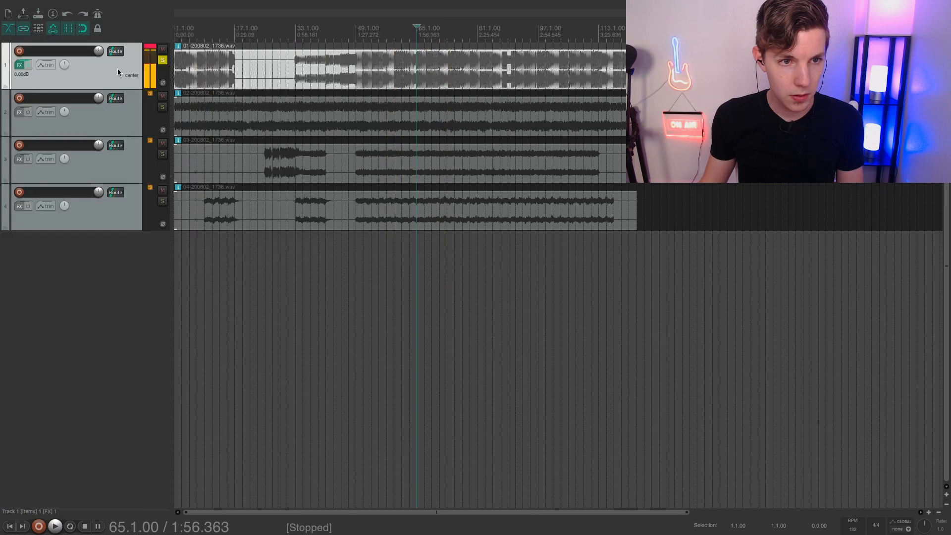
Add BABY Audio's VST I Heart NY parallel compressor after ReaEQ on track 1
left_click(20, 68)
left_click(28, 219)
scroll(276, 195, "up", 3)
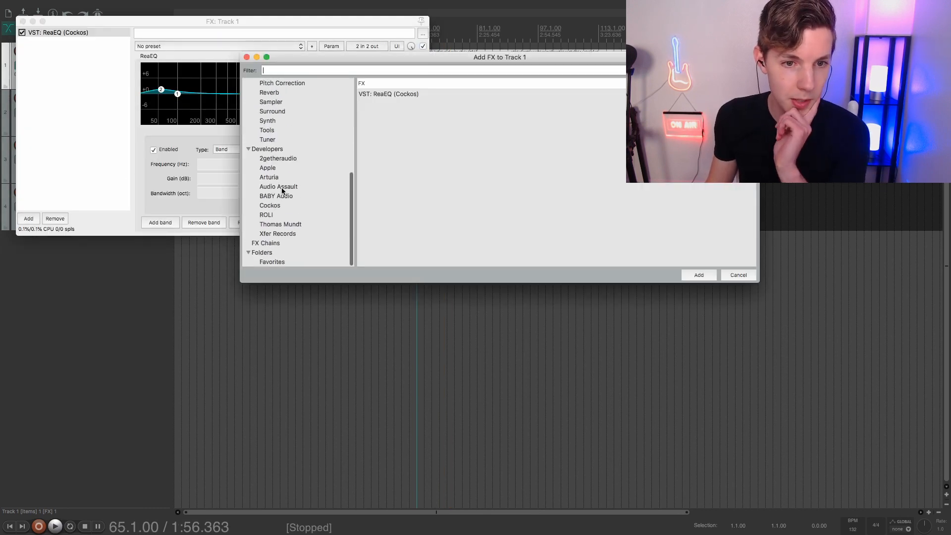
left_click(287, 195)
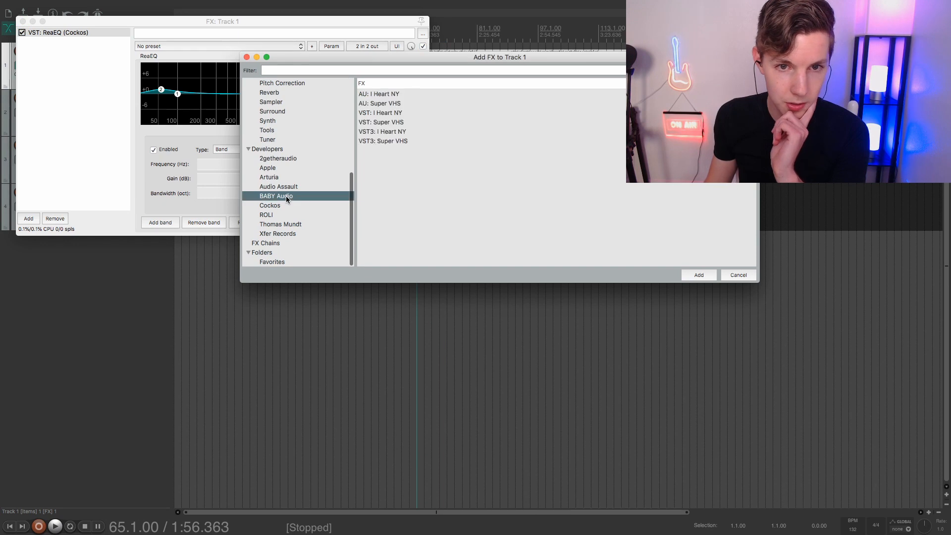
left_click(389, 113)
key("Return")
Raise I Heart NY's Spank and set its parallel signal fader near the midpoint while track 1 plays
key("space")
left_click_drag(217, 153, 217, 146)
left_click_drag(252, 222, 253, 173)
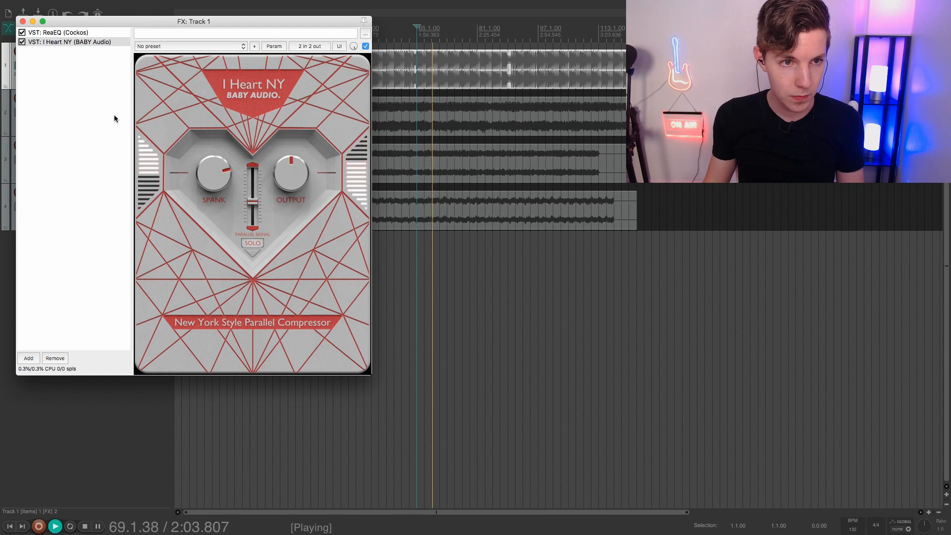
left_click(23, 21)
key("space")
Switch the solo from track 1 to track 2 and adjust track 2's pan slightly during playback
left_click(162, 60)
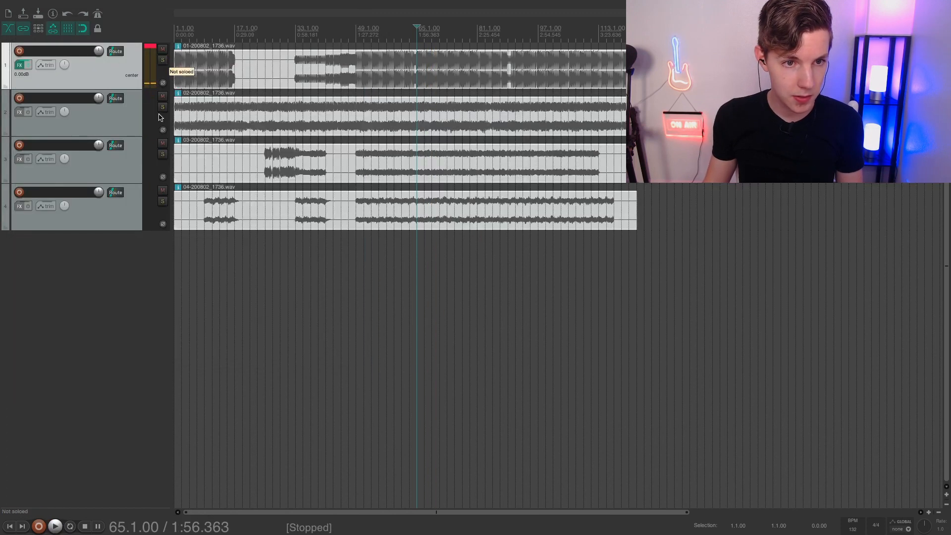
left_click(163, 108)
key("space")
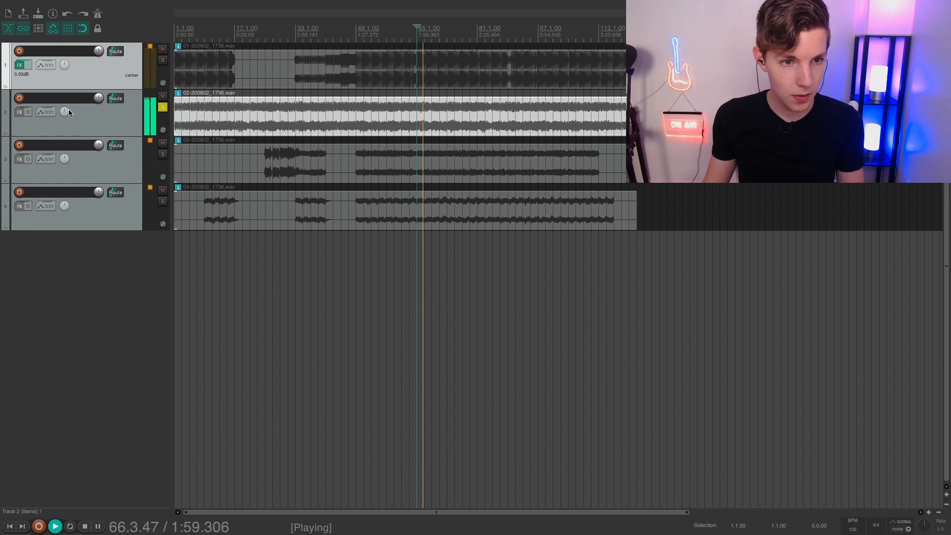
key("space")
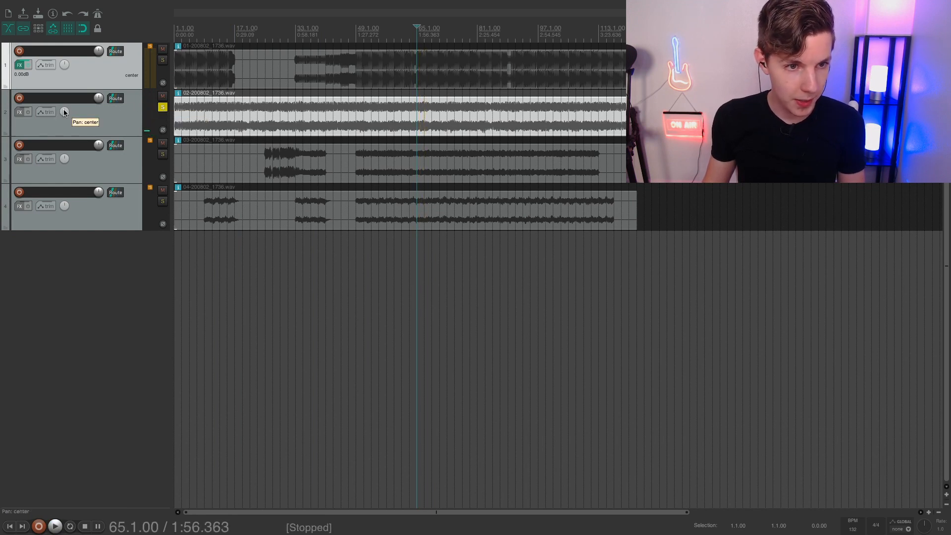
key("space")
left_click_drag(64, 112, 65, 114)
key("space")
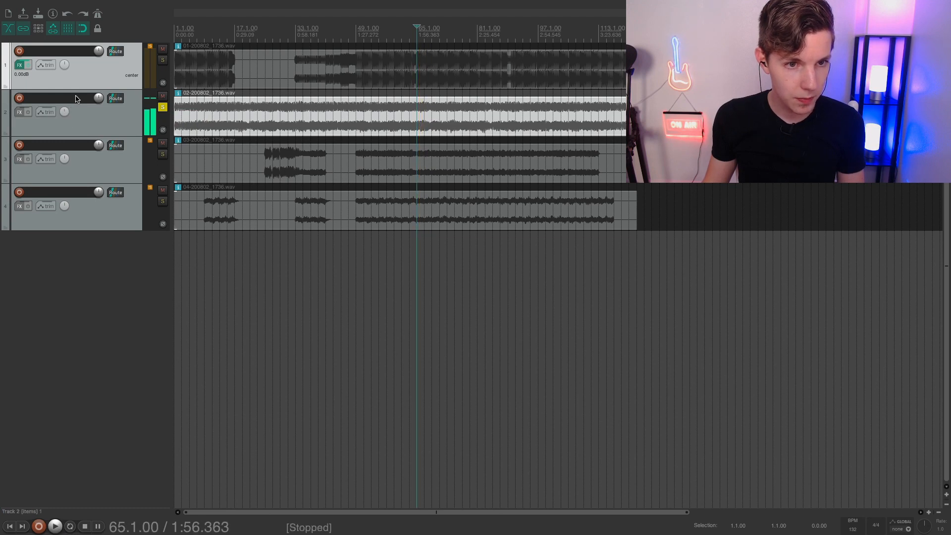
Unsolo track 2, audition track 1 soloed, and return to the full mix
left_click(163, 108)
left_click(164, 61)
key("space")
left_click(164, 61)
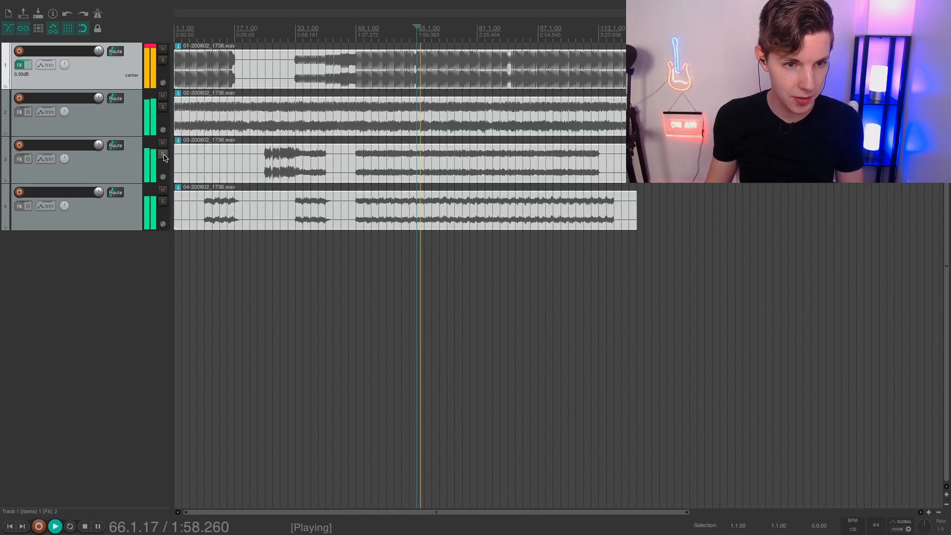
Solo track 3, pan it about 4% left while auditioning it, and unsolo it
left_click(162, 154)
key("space")
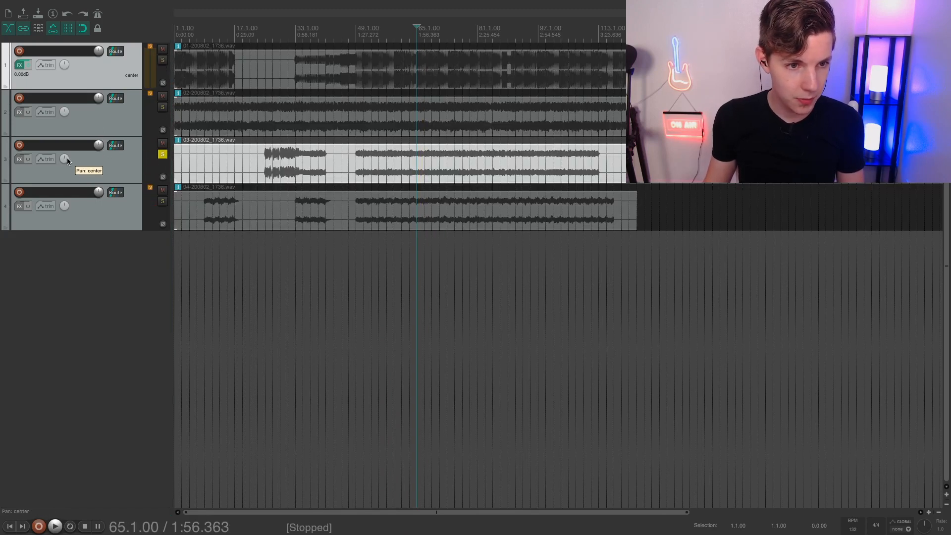
key("space")
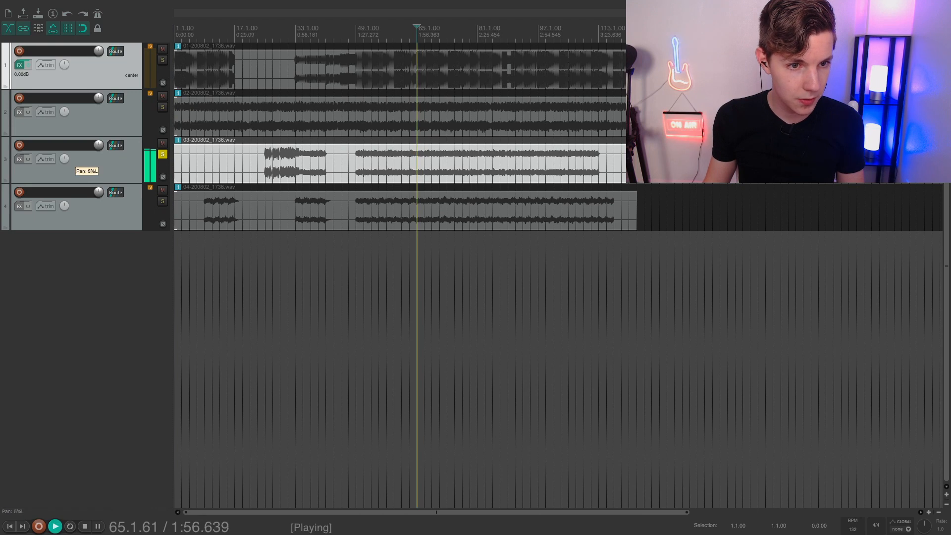
key("space")
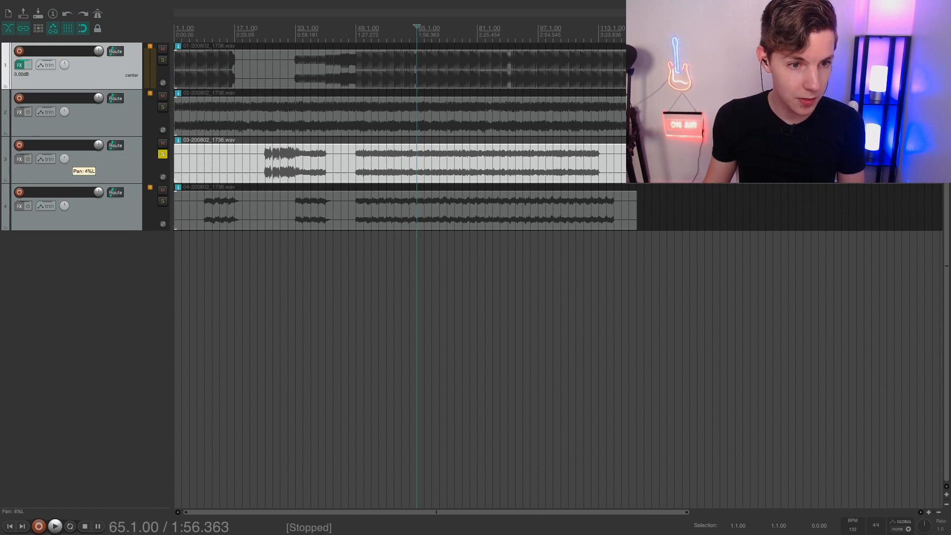
left_click(163, 155)
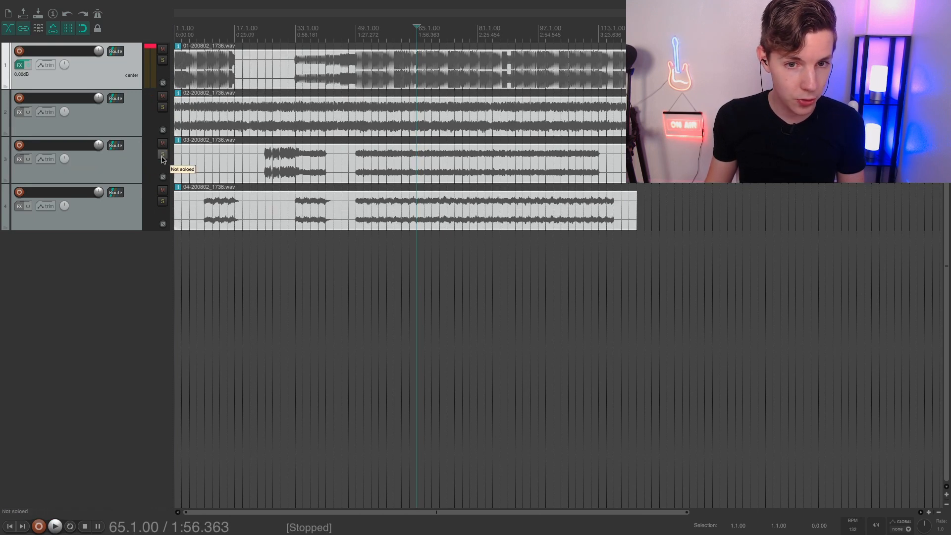
Solo track 2 and add Xfer Records' AU LFOTool to its effects chain
left_click(140, 128)
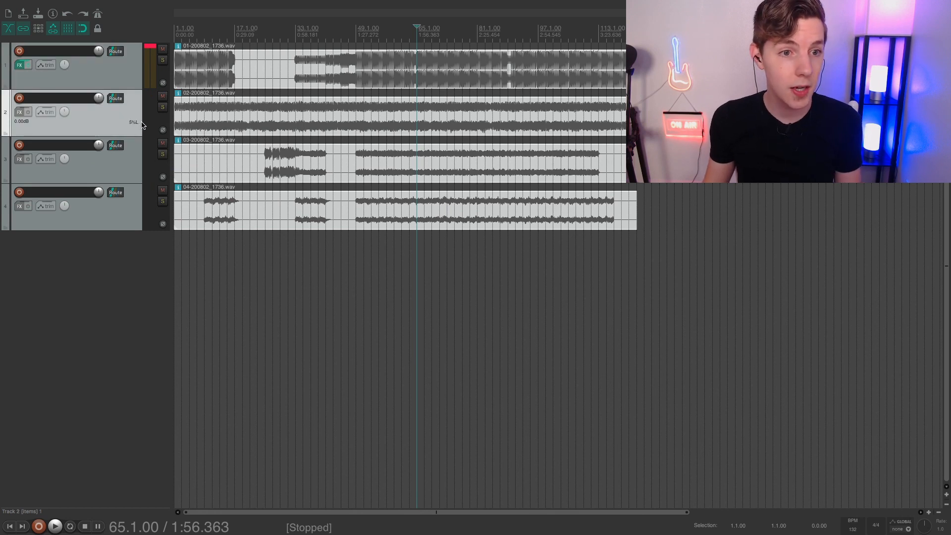
left_click(162, 107)
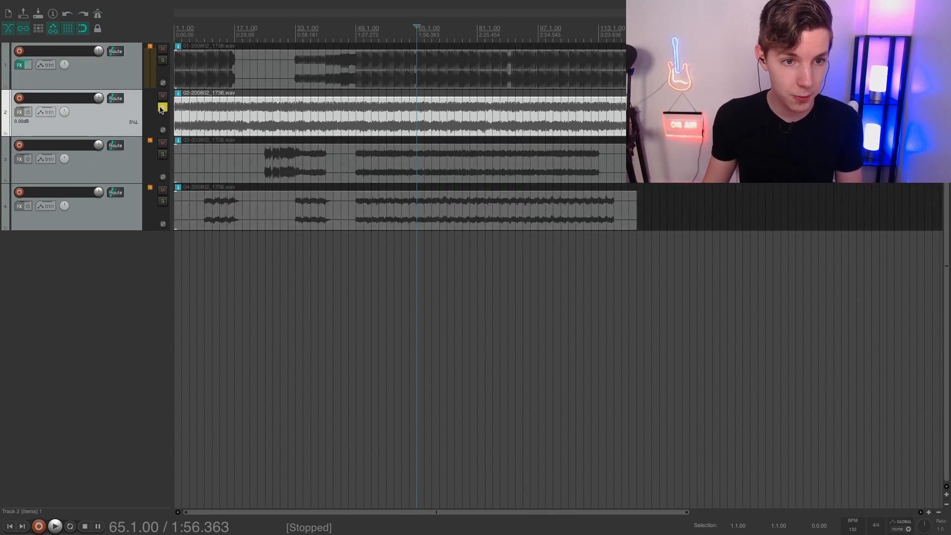
left_click(23, 112)
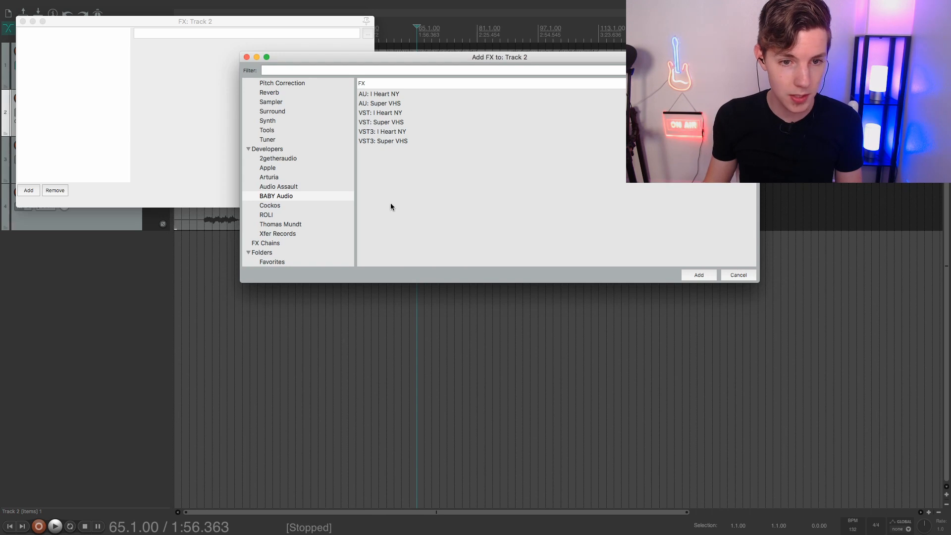
left_click(296, 234)
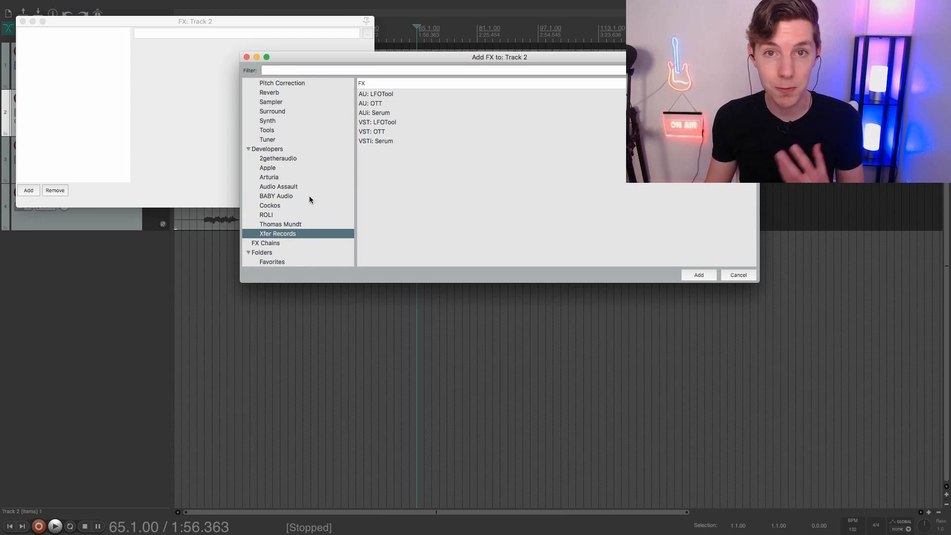
left_click(295, 188)
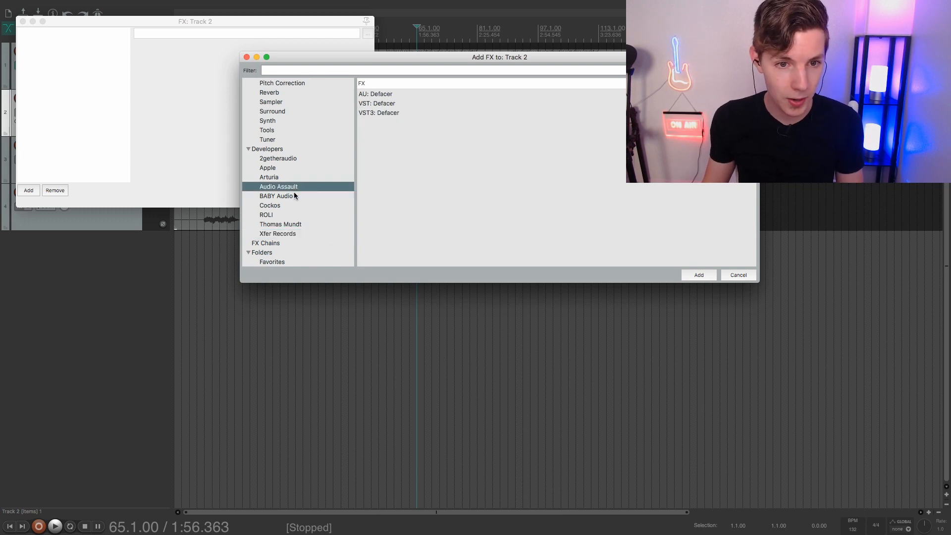
scroll(296, 195, "down", 1)
scroll(294, 218, "up", 1)
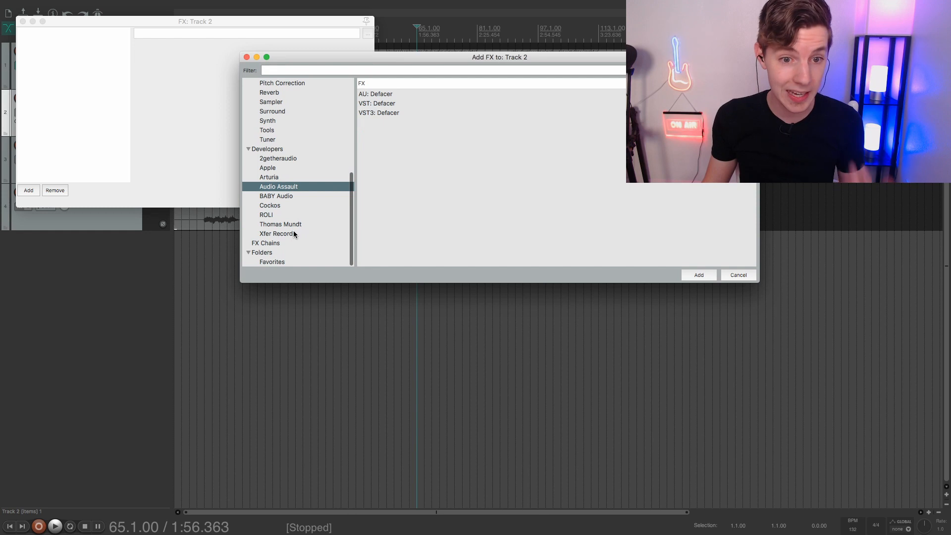
left_click(294, 234)
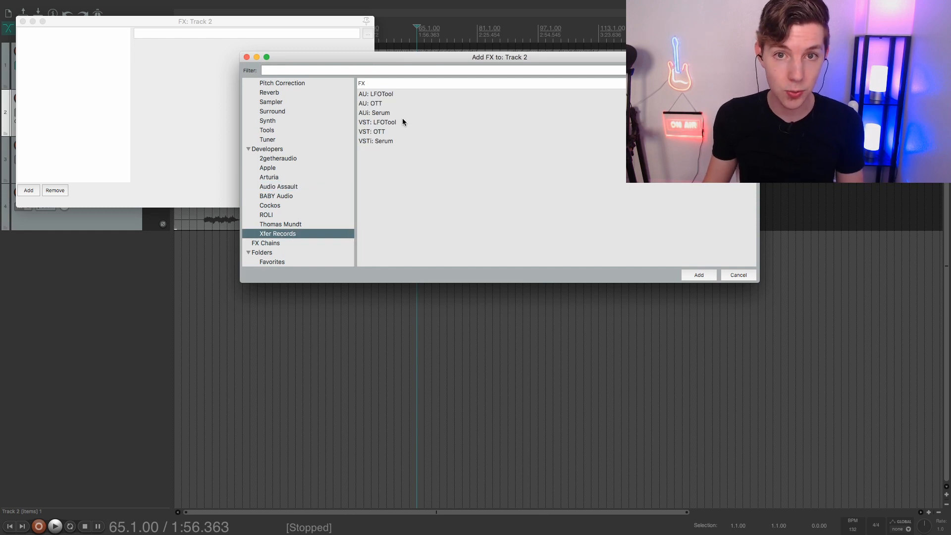
double_click(385, 93)
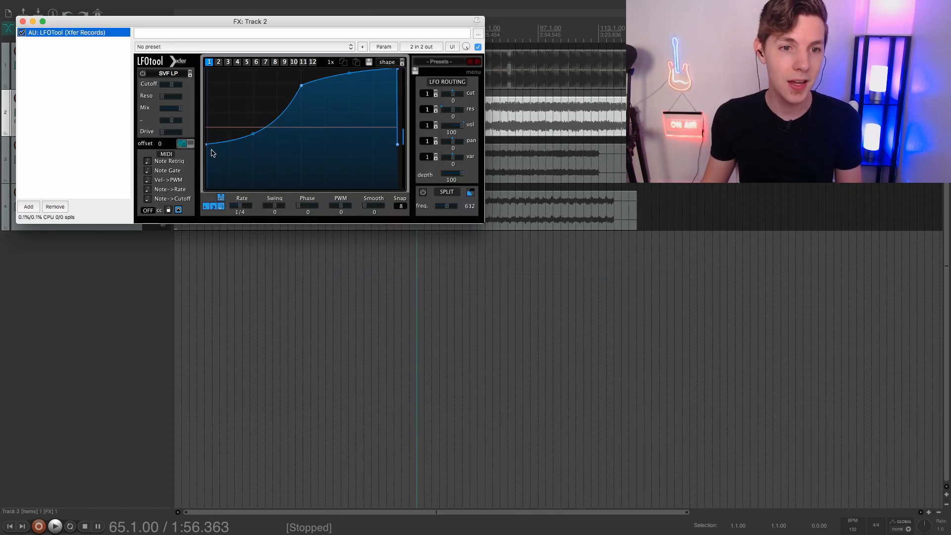
Reshape LFOTool's volume curve to start at zero and rise steeply to full level about a quarter of the way through the cycle
left_click_drag(207, 144, 206, 187)
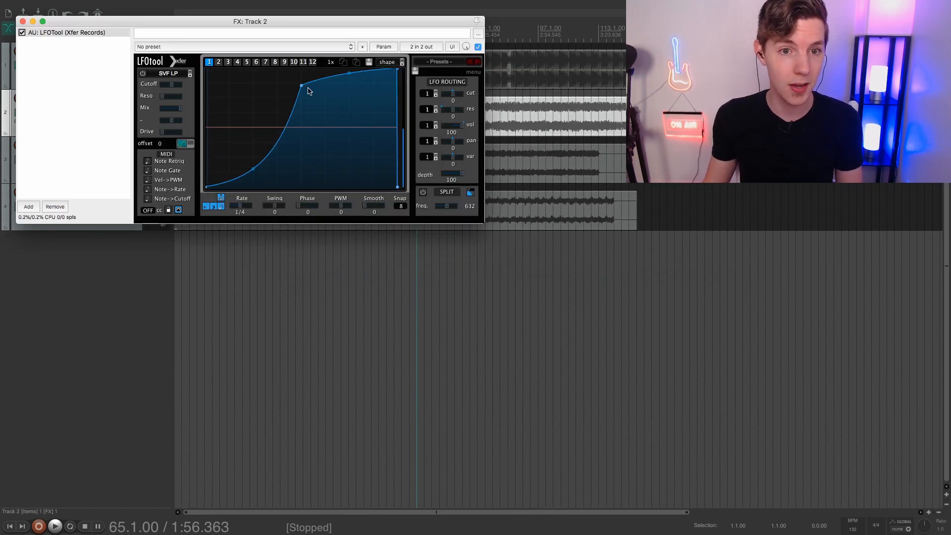
left_click_drag(303, 87, 251, 62)
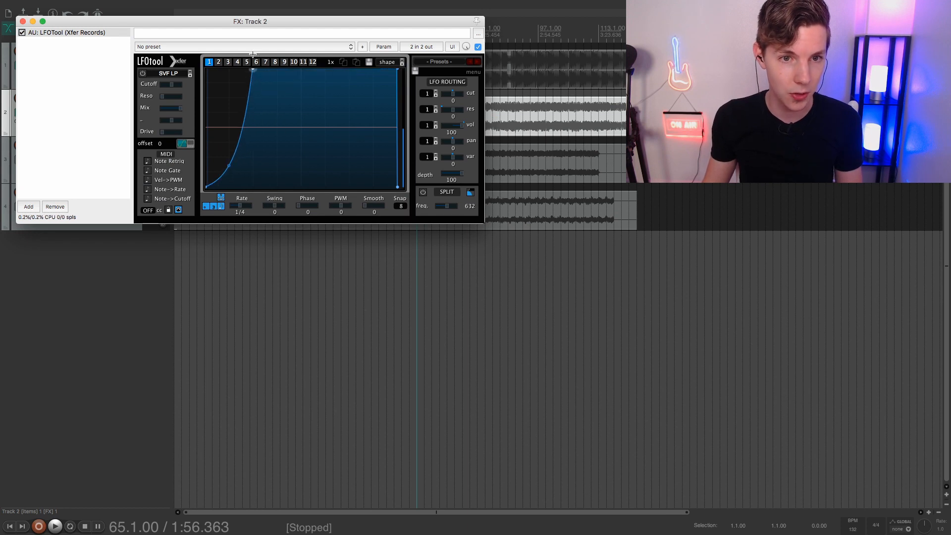
left_click_drag(230, 170, 231, 174)
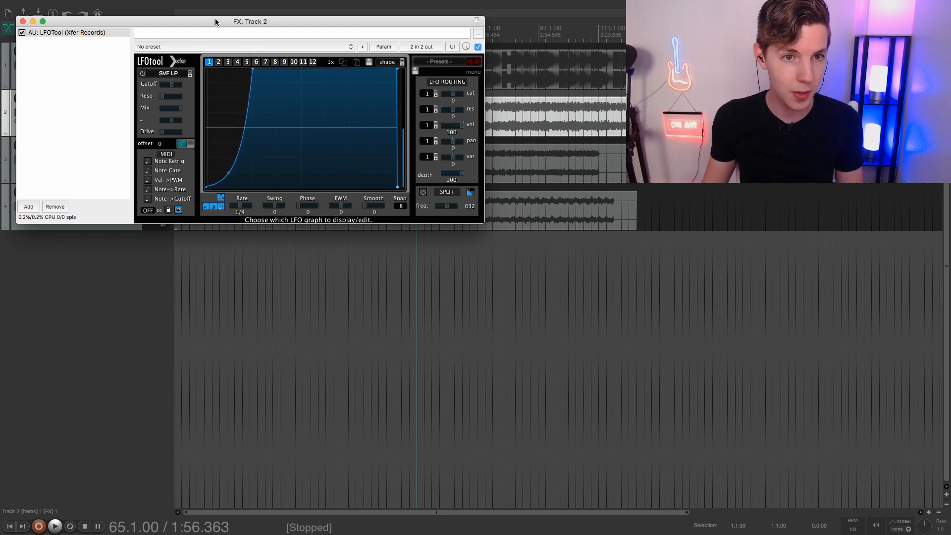
Move the effects window clear of the tracks and audition soloed track 2 with LFOTool active and bypassed
left_click_drag(215, 19, 267, 216)
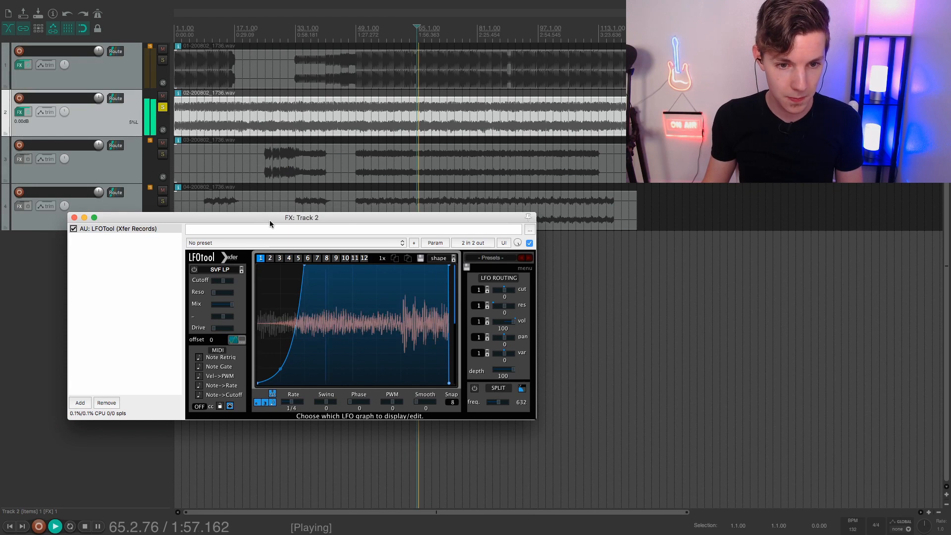
key("space")
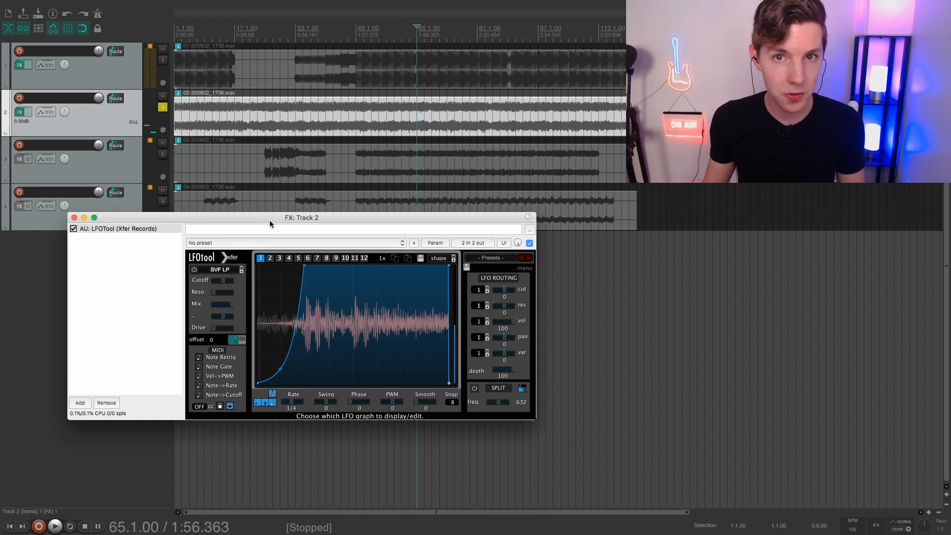
key("space")
key("space")
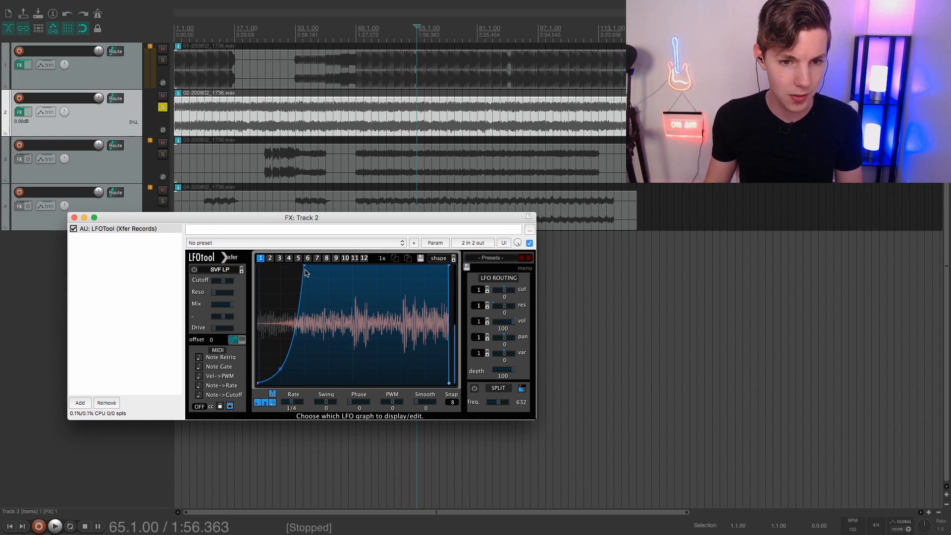
left_click(75, 218)
left_click(22, 114)
key("space")
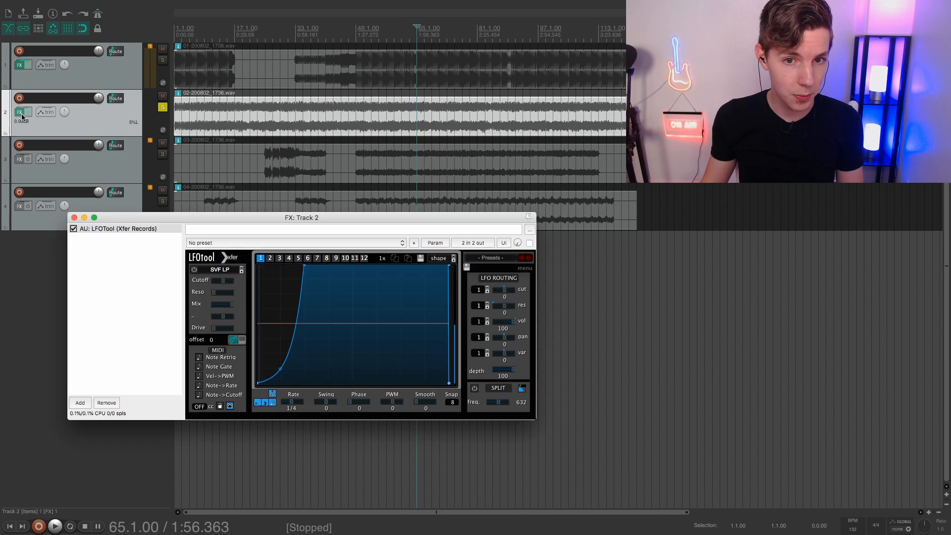
key("space")
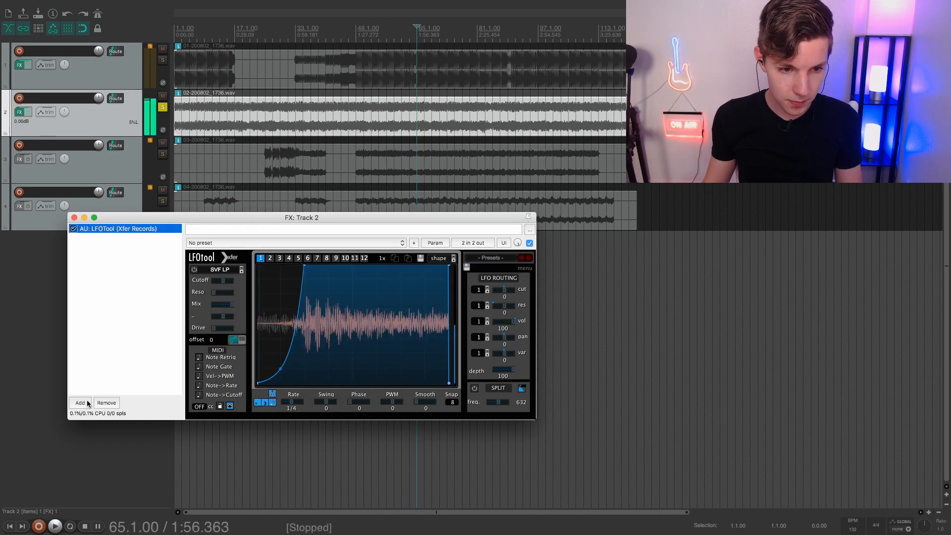
Add the Cockos VST ReaEQ from the EQ category to track 2's effects chain
left_click(80, 402)
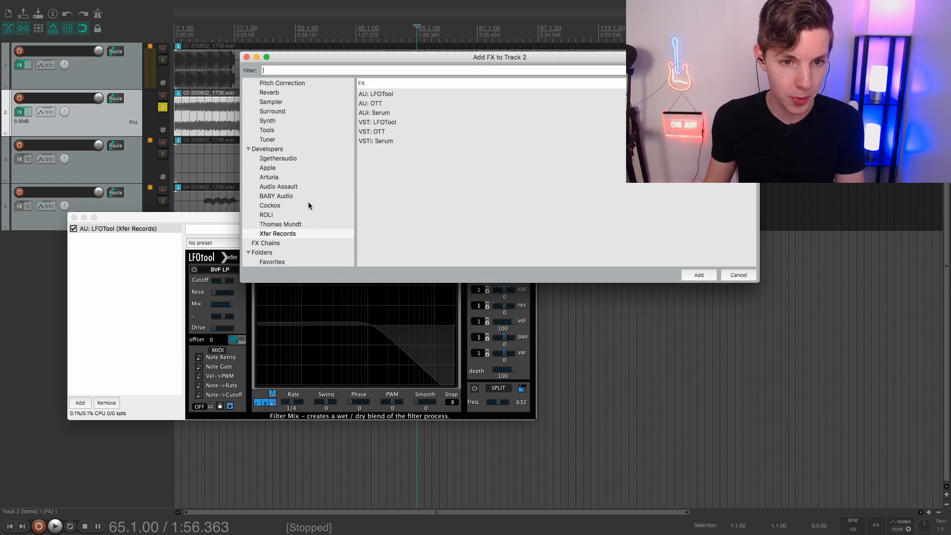
scroll(301, 188, "up", 6)
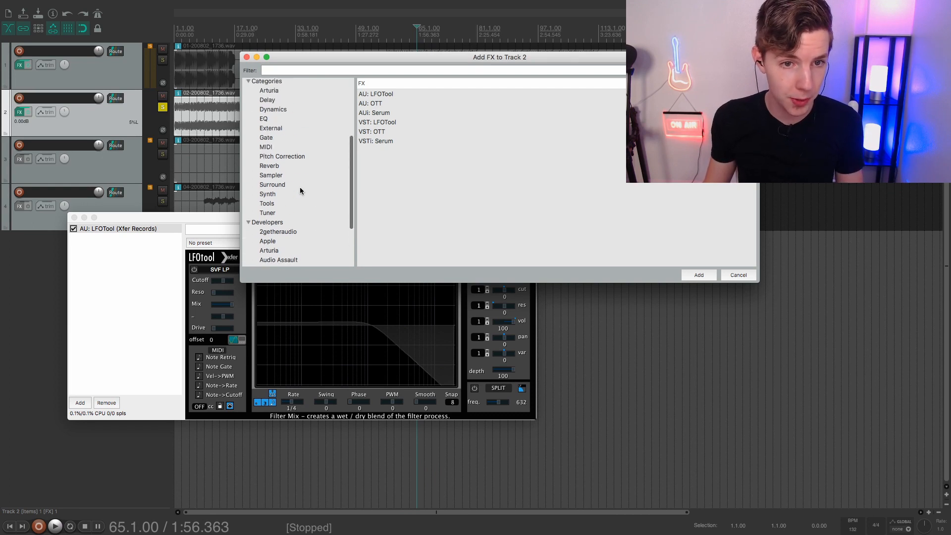
scroll(299, 186, "up", 3)
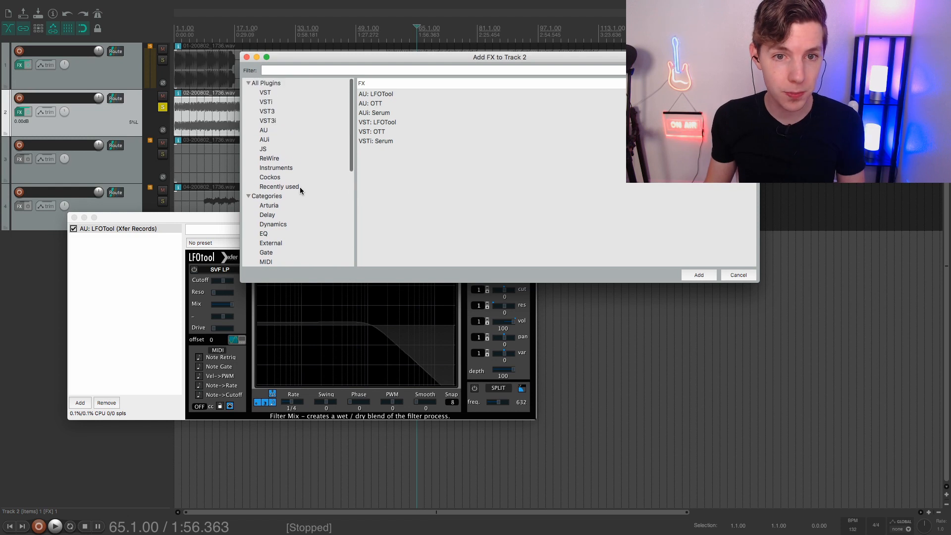
left_click(268, 234)
double_click(388, 94)
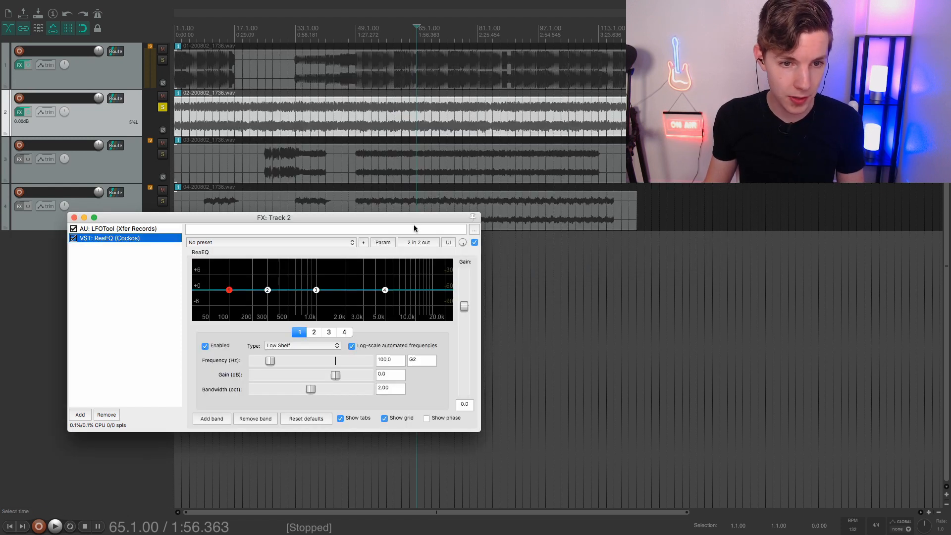
Set ReaEQ's band 4 high shelf to about 3543 Hz and +1.5 dB during playback, and place ReaEQ before LFOTool
key("space")
mouse_move(386, 290)
left_mouse_down()
mouse_move(361, 269)
mouse_move(371, 286)
left_mouse_up()
key("space")
left_click_drag(143, 240, 114, 230)
Add the Cockos VST ReaVerbate reverb to track 2 and place it between ReaEQ and LFOTool
left_click(80, 415)
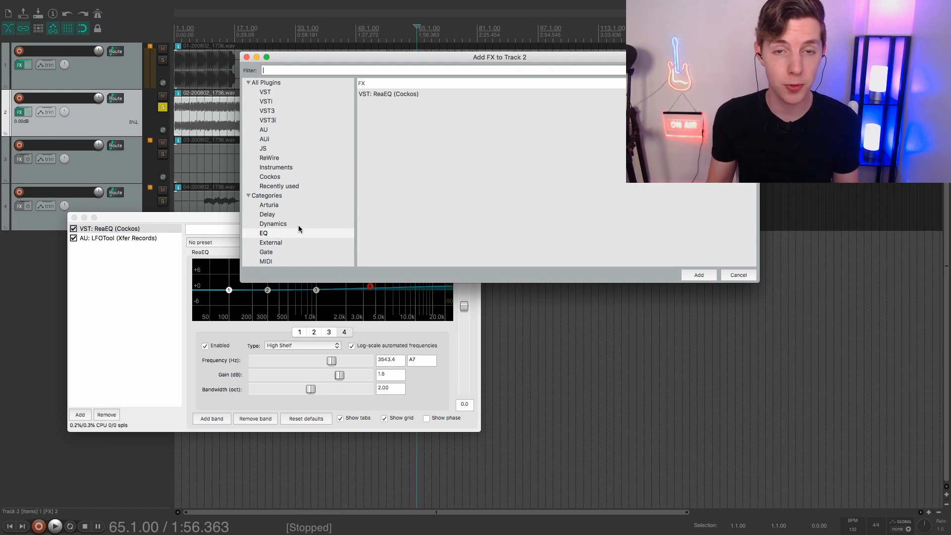
scroll(298, 226, "down", 4)
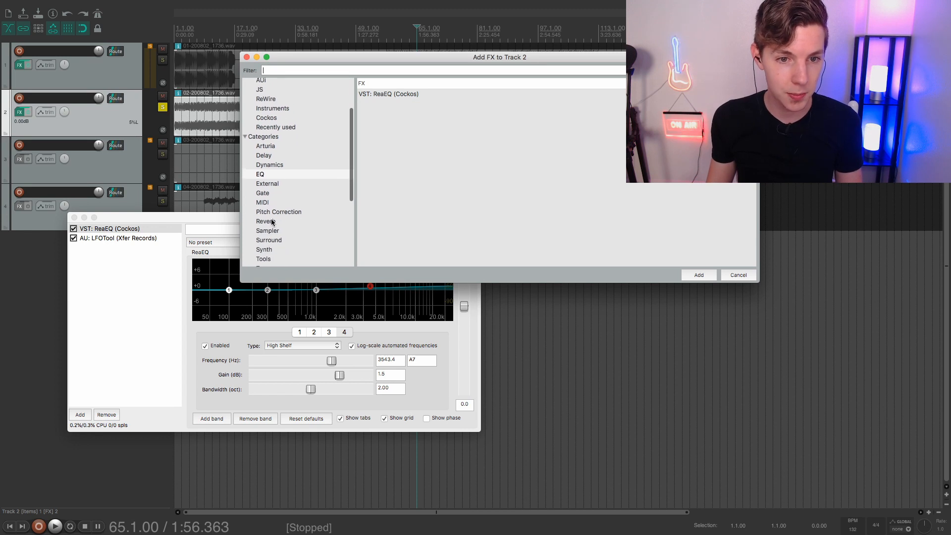
left_click(270, 223)
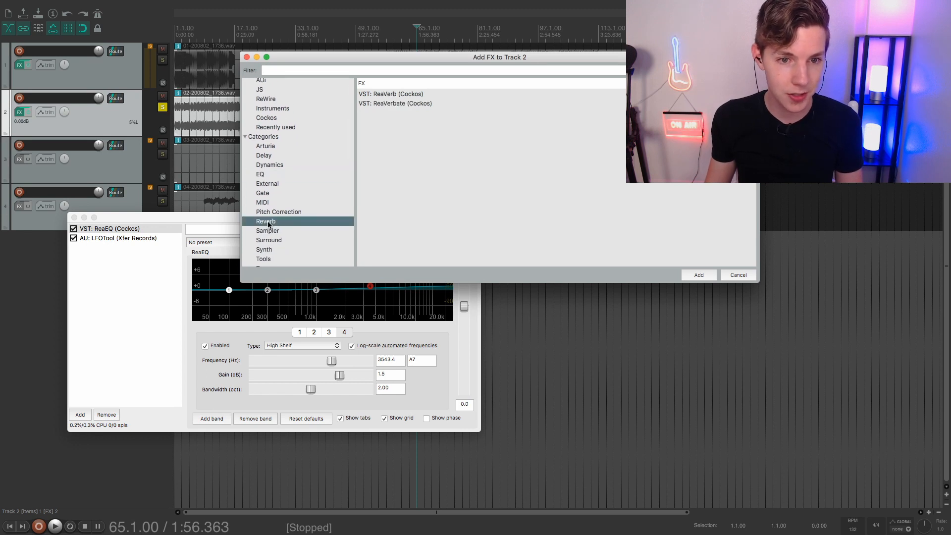
double_click(410, 103)
left_click_drag(123, 248, 133, 242)
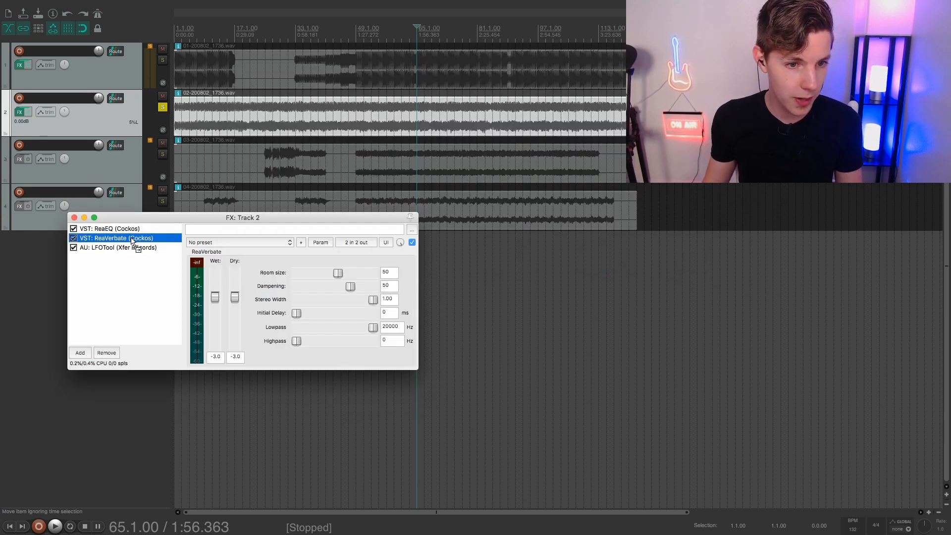
Set ReaVerbate to room size 81, highpass 516 Hz, dry 0 dB and wet about -14 dB, comparing with it bypassed during playback
double_click(233, 297)
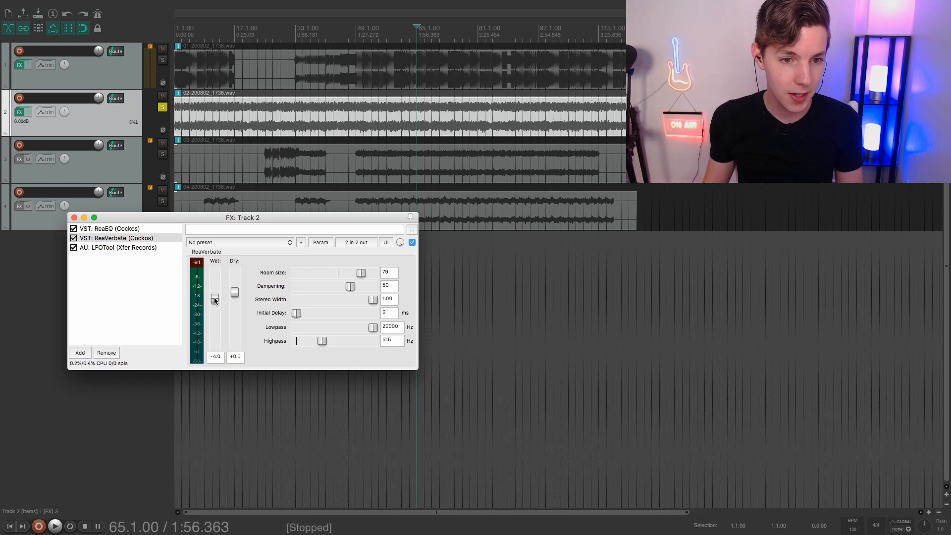
key("space")
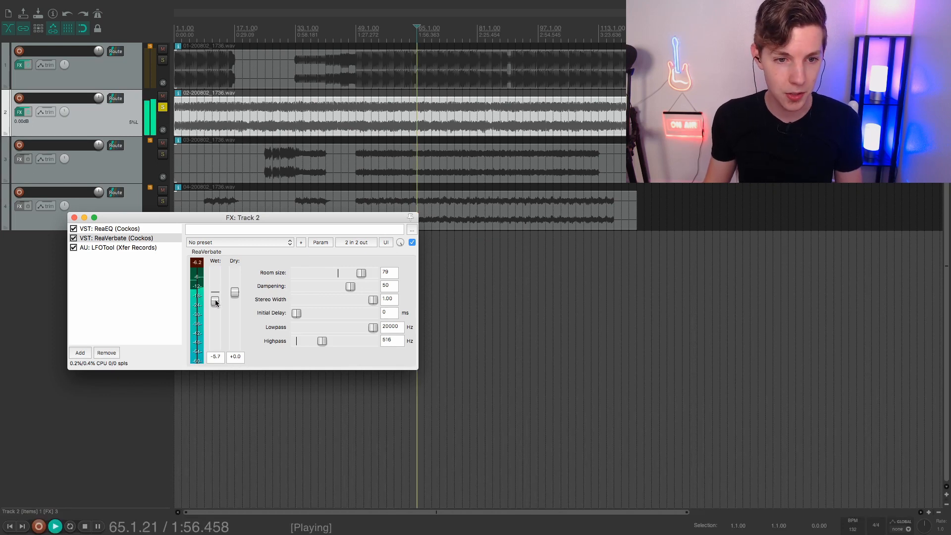
left_click_drag(214, 303, 214, 312)
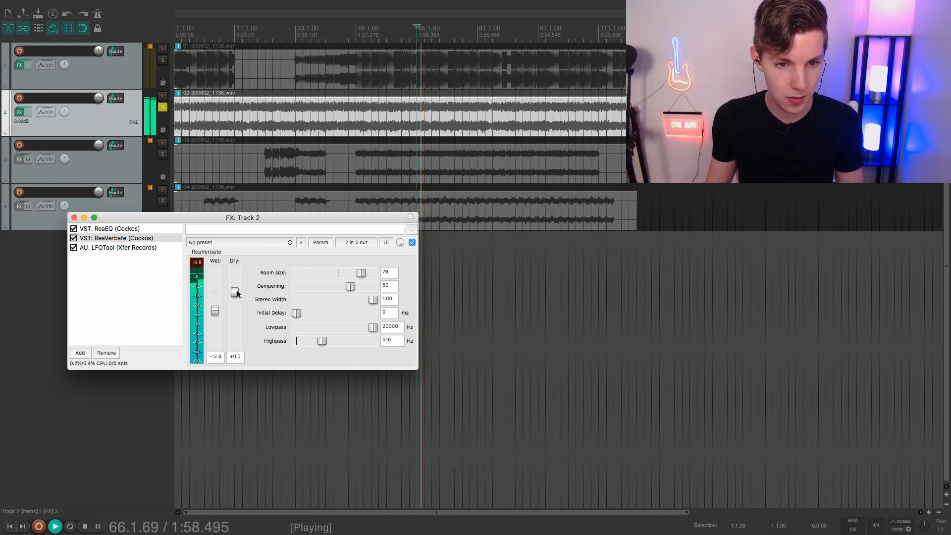
left_click_drag(362, 273, 363, 273)
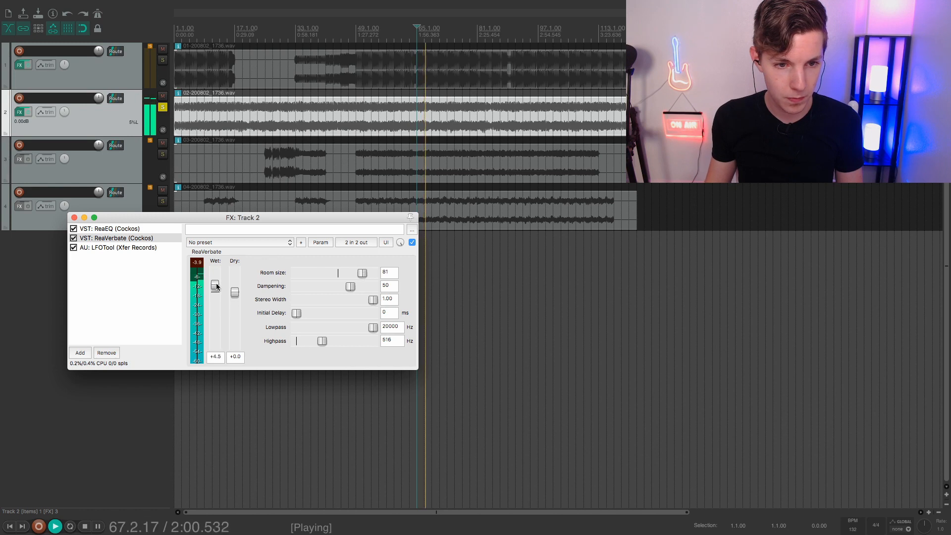
left_click_drag(215, 311, 217, 314)
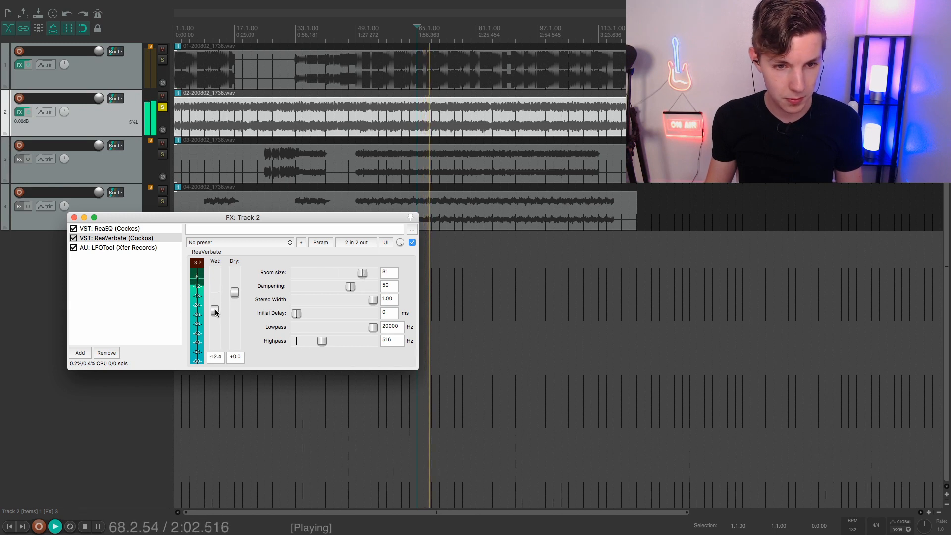
left_click(78, 239)
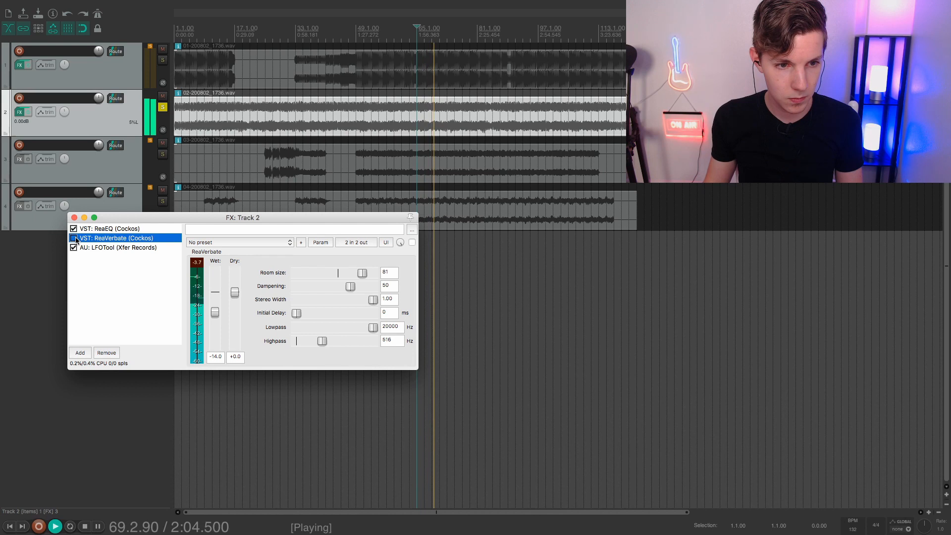
key("space")
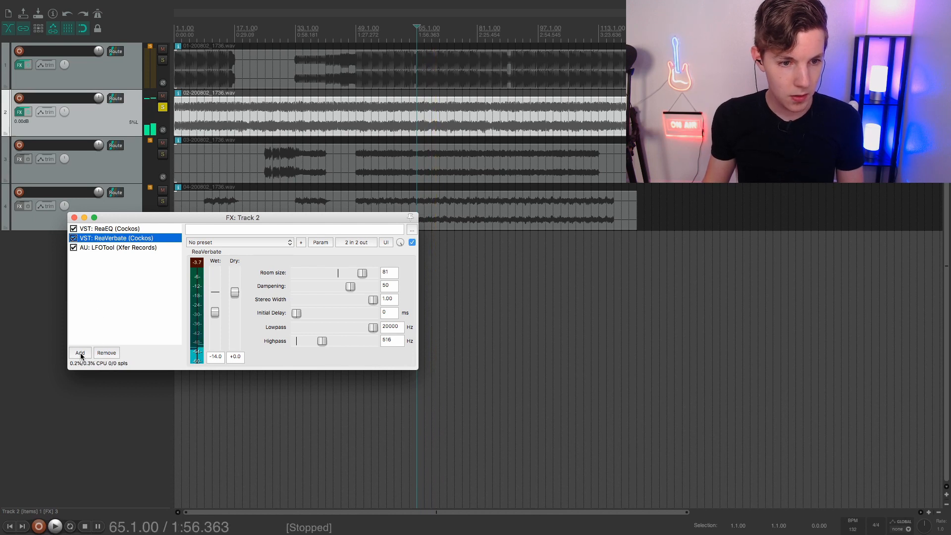
Add the AU Super VHS effect from the BABY Audio developer list to track 2's effects chain
left_click(80, 353)
scroll(294, 220, "up", 2)
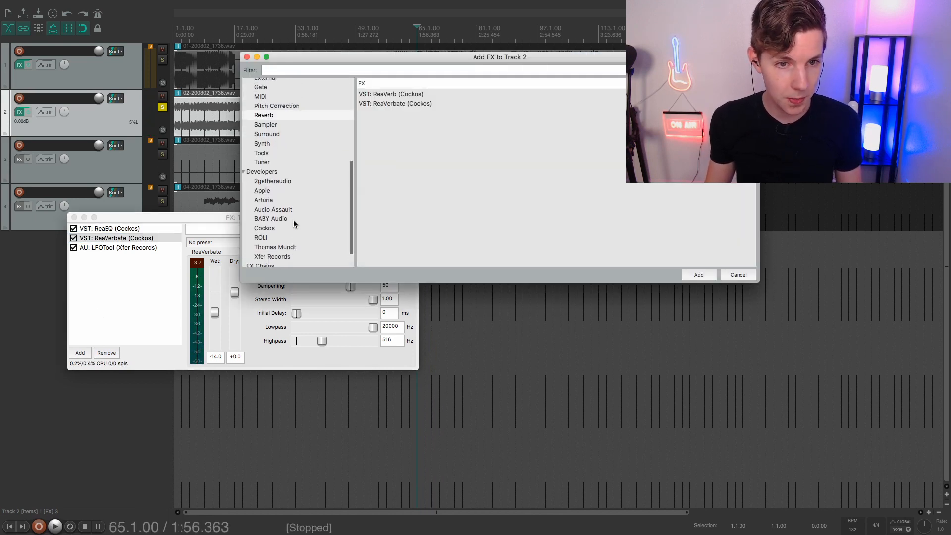
scroll(294, 220, "up", 5)
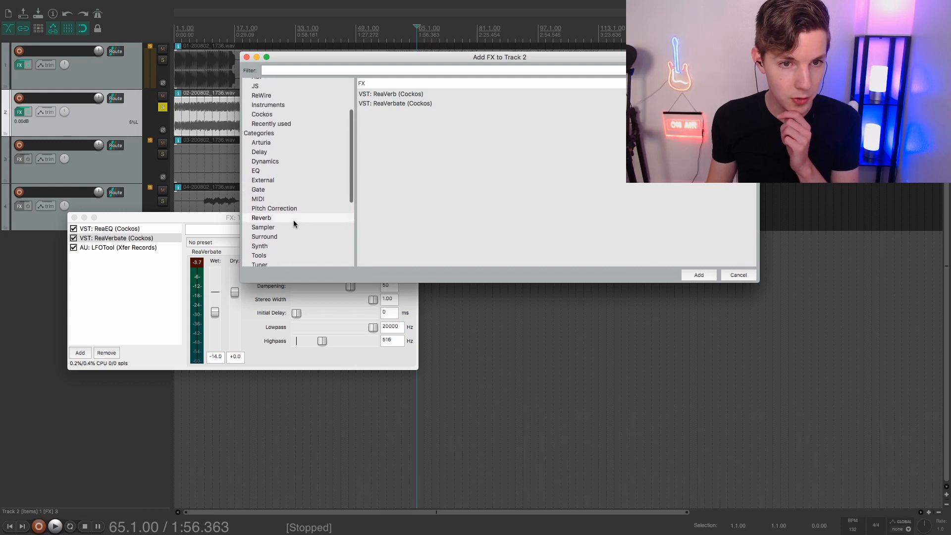
scroll(293, 223, "up", 1)
scroll(293, 223, "down", 5)
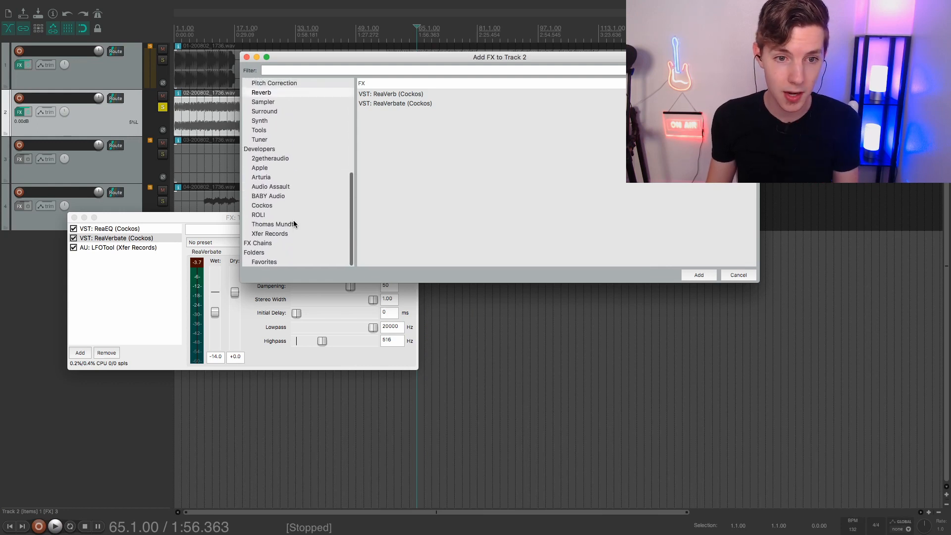
left_click(296, 197)
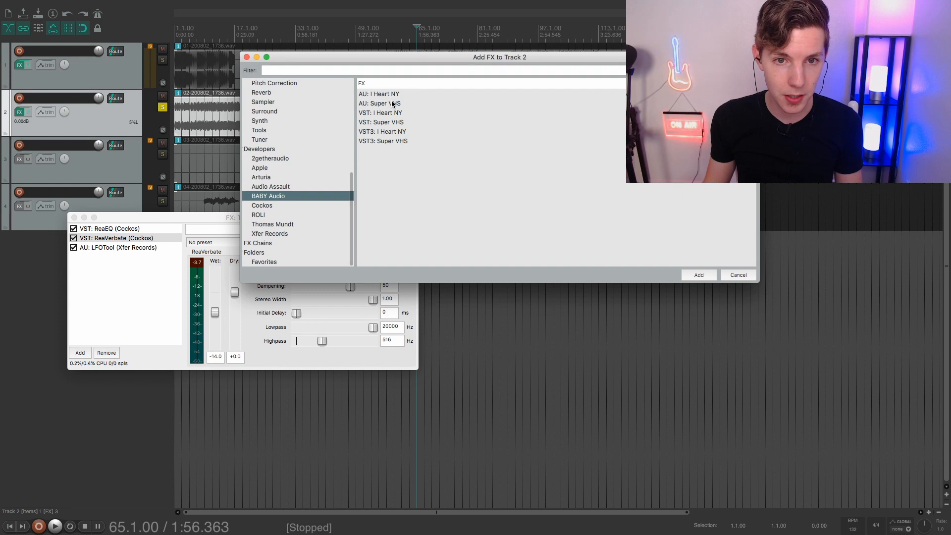
double_click(392, 104)
Enable Magic and lower Mix to near minimum in Super VHS during playback, and place Super VHS before LFOTool
key("space")
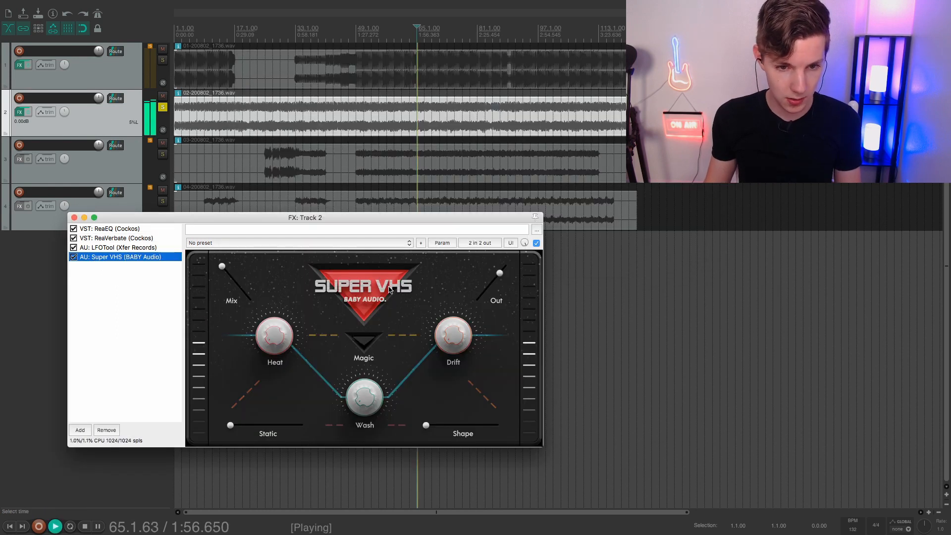
left_click(364, 340)
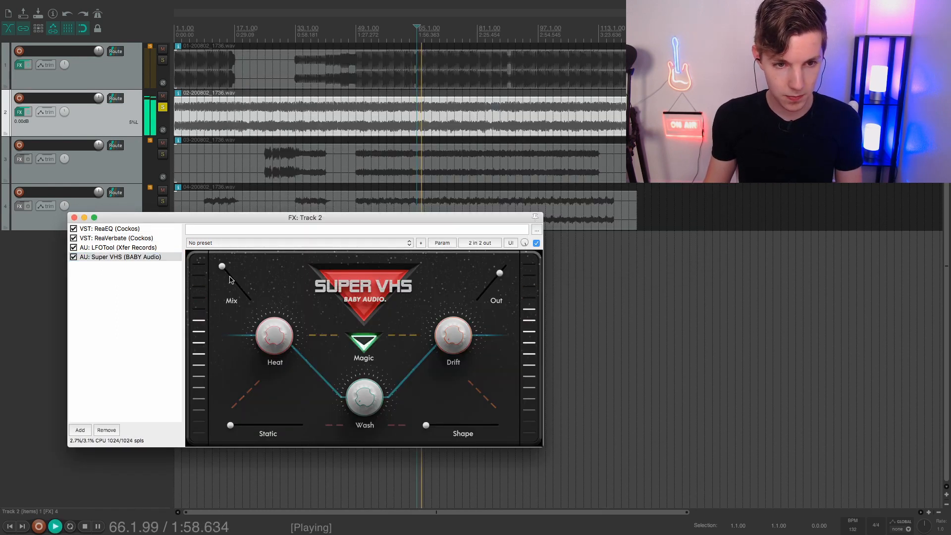
left_click(246, 296)
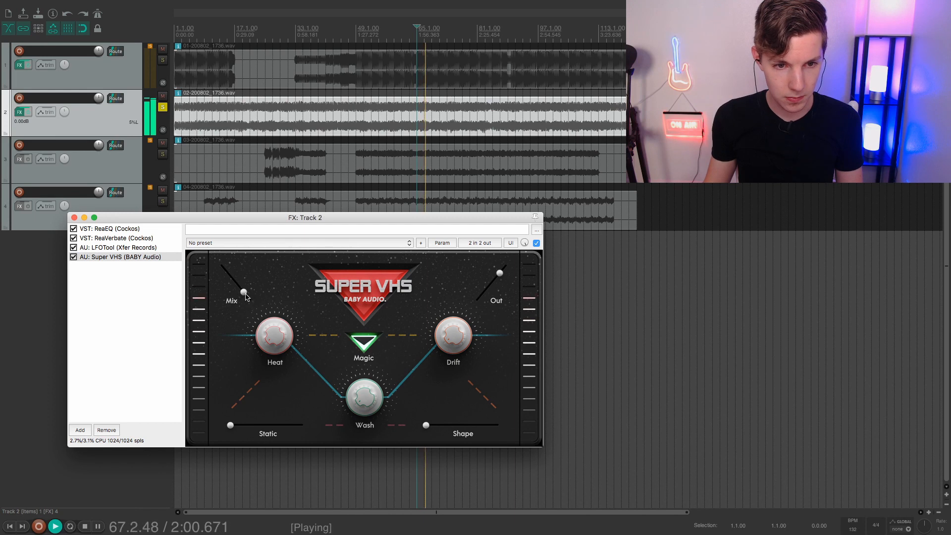
key("space")
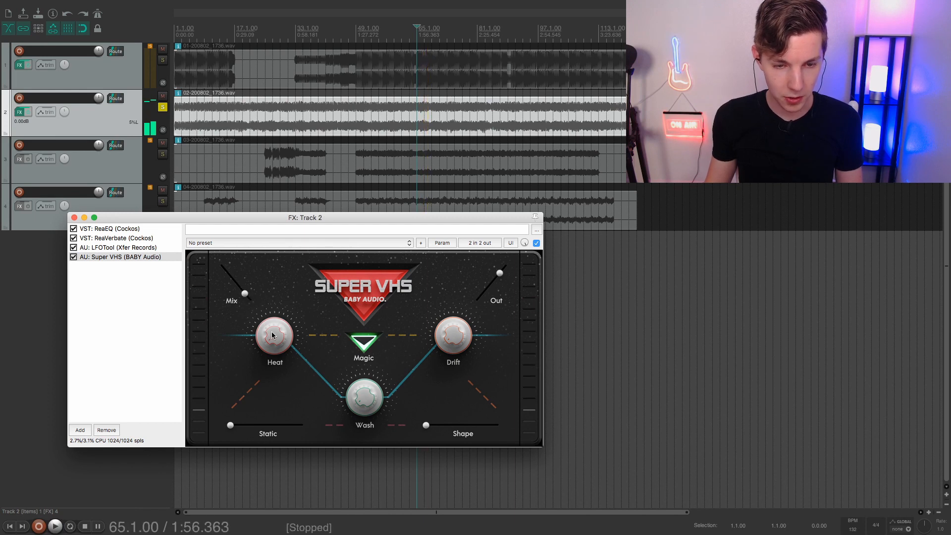
key("space")
key("space")
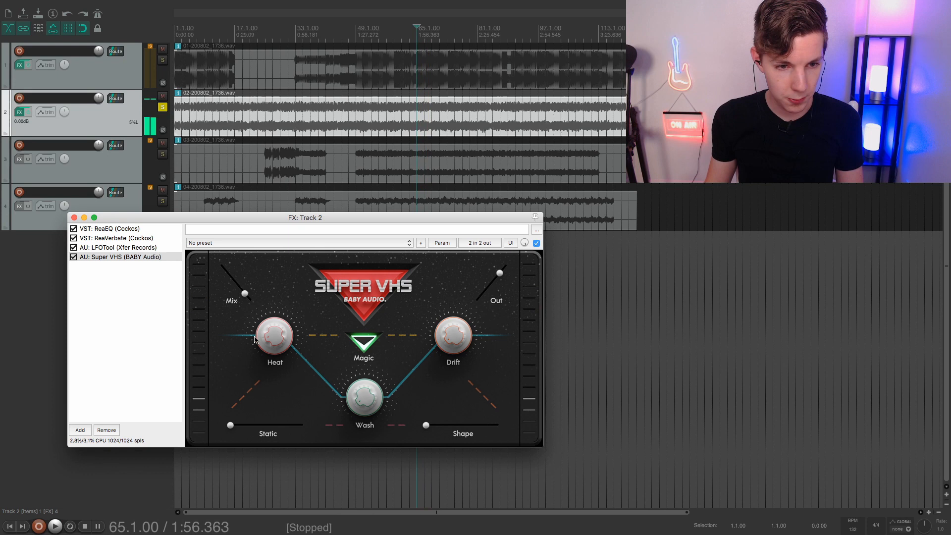
left_click_drag(95, 262, 118, 250)
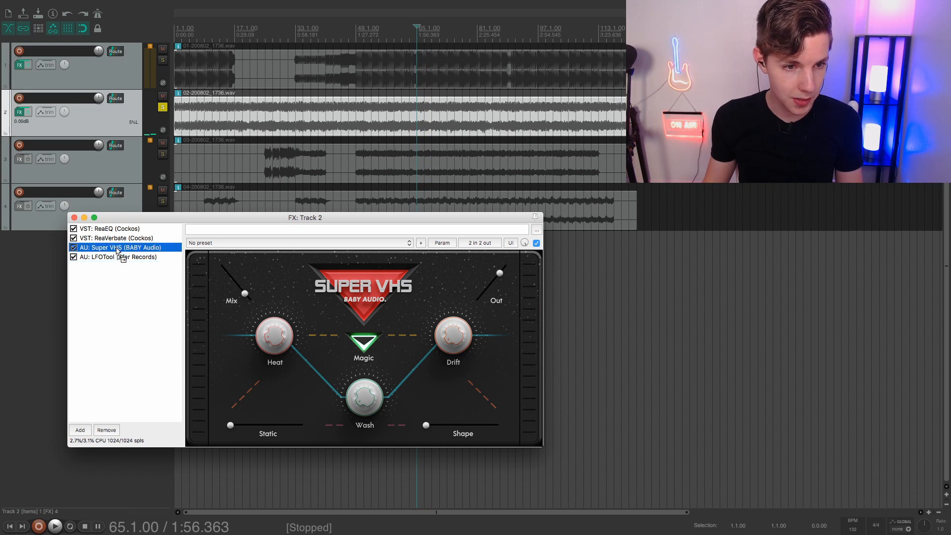
Add the Cockos VST ReaPitch from the Pitch Correction category to track 2 and place it between ReaEQ and ReaVerbate
left_click(83, 430)
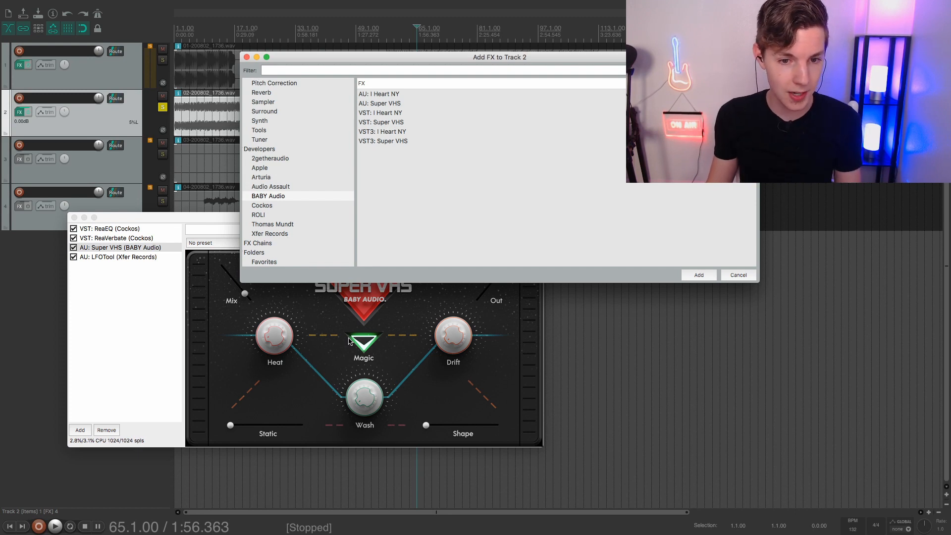
scroll(312, 182, "down", 2)
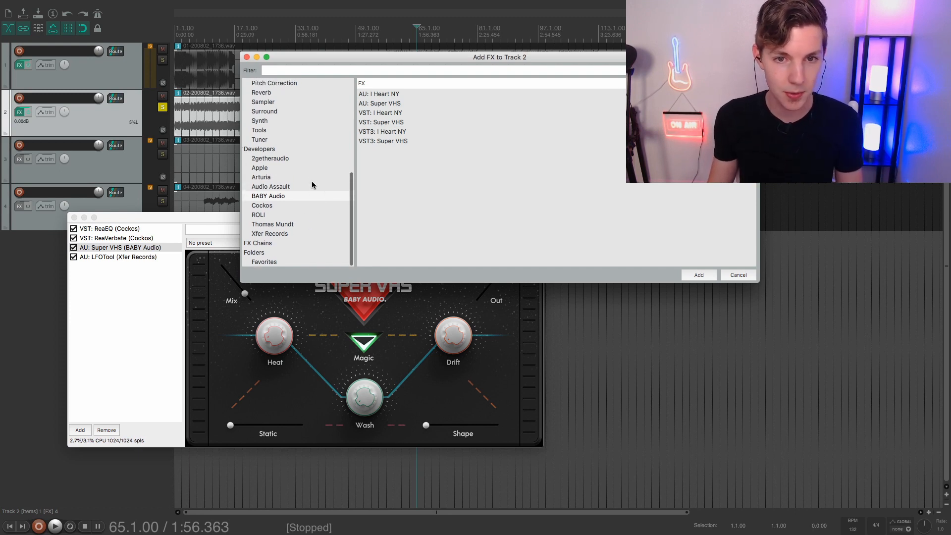
scroll(311, 183, "up", 5)
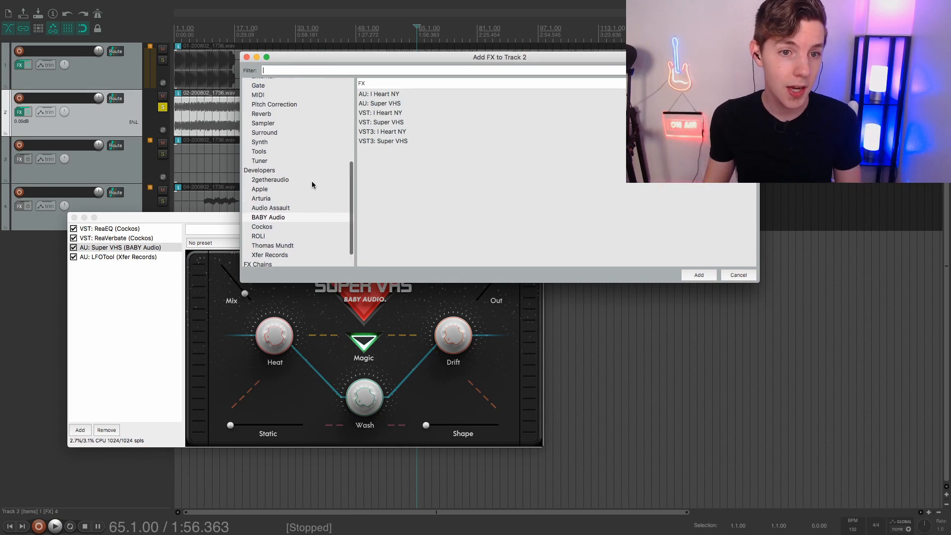
left_click(281, 187)
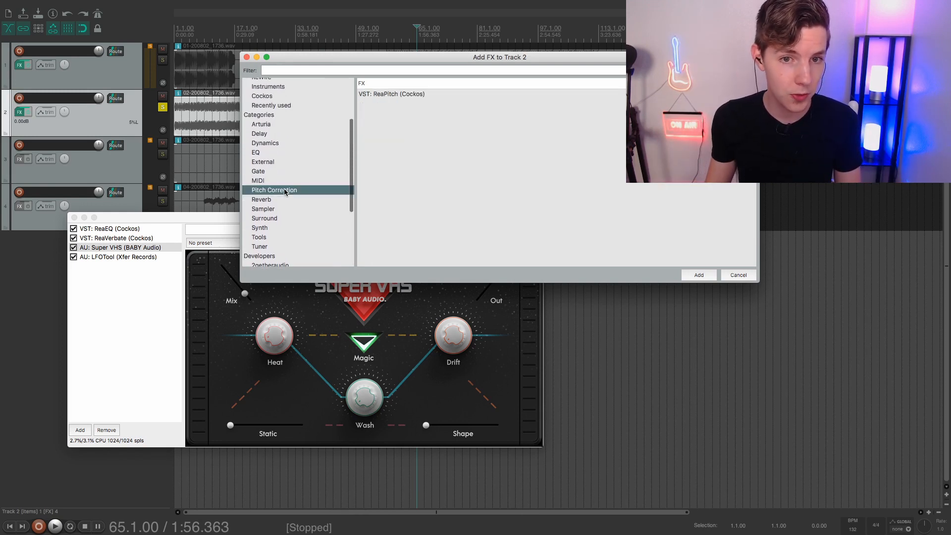
double_click(394, 91)
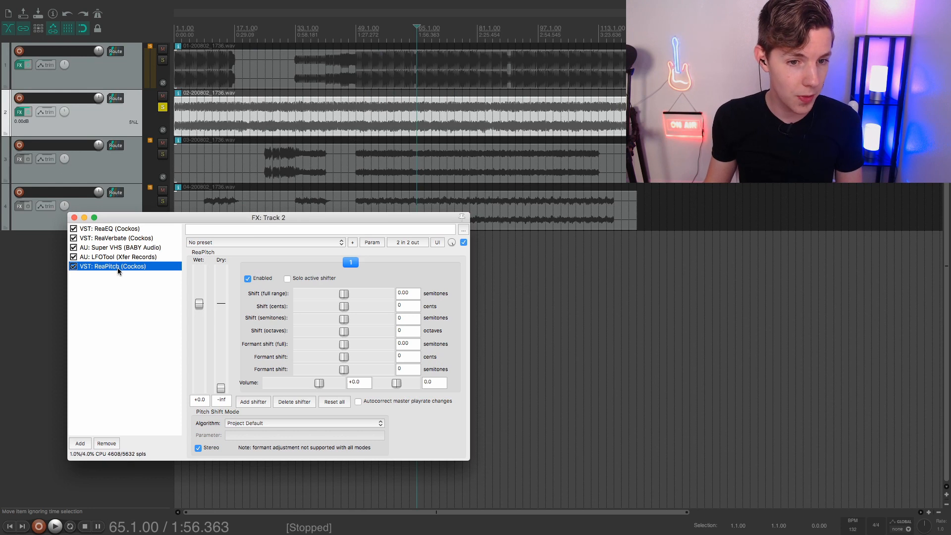
left_click_drag(128, 239, 123, 242)
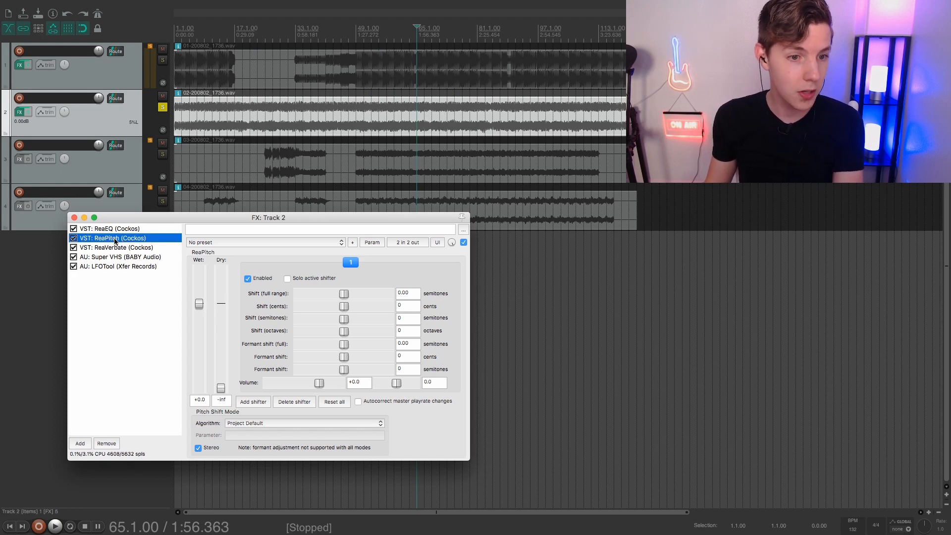
Set ReaPitch's full-range shift to 12 semitones and audition the shifted sound
left_click(407, 294)
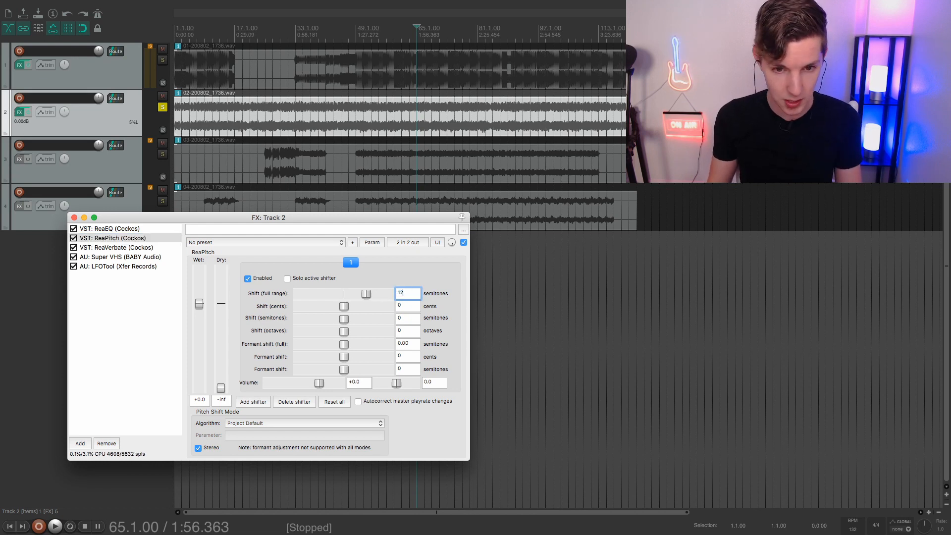
key("space")
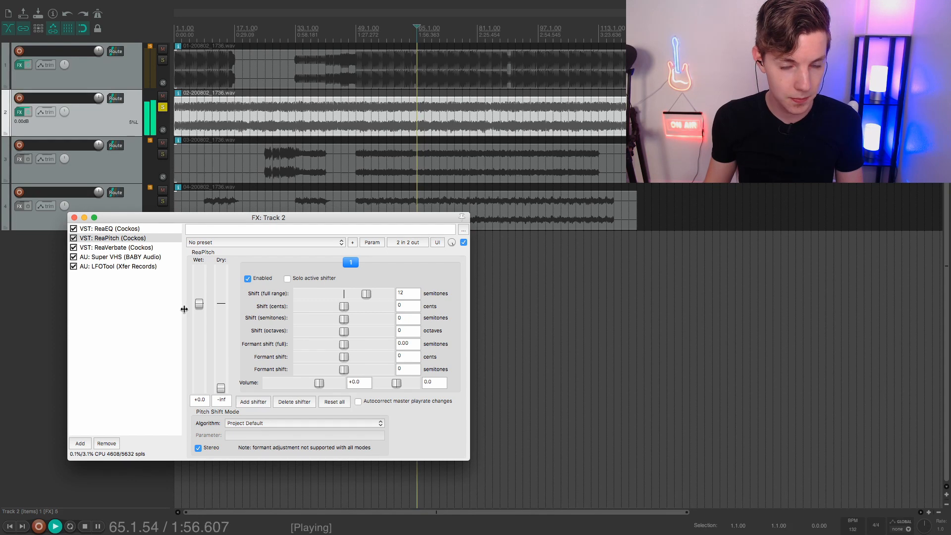
key("space")
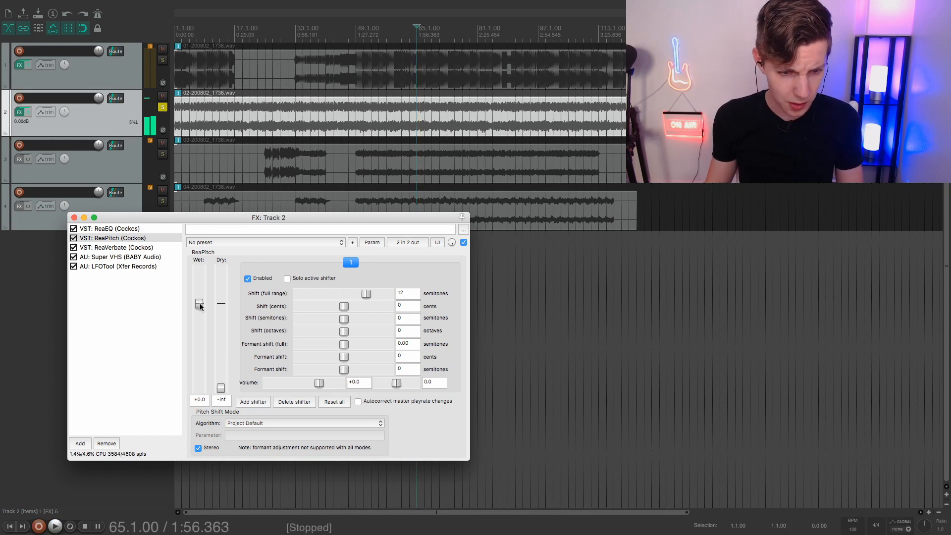
Set ReaPitch's dry level to 0 dB and wet level to about -5.6 dB, comparing with the wet signal fully off
key("space")
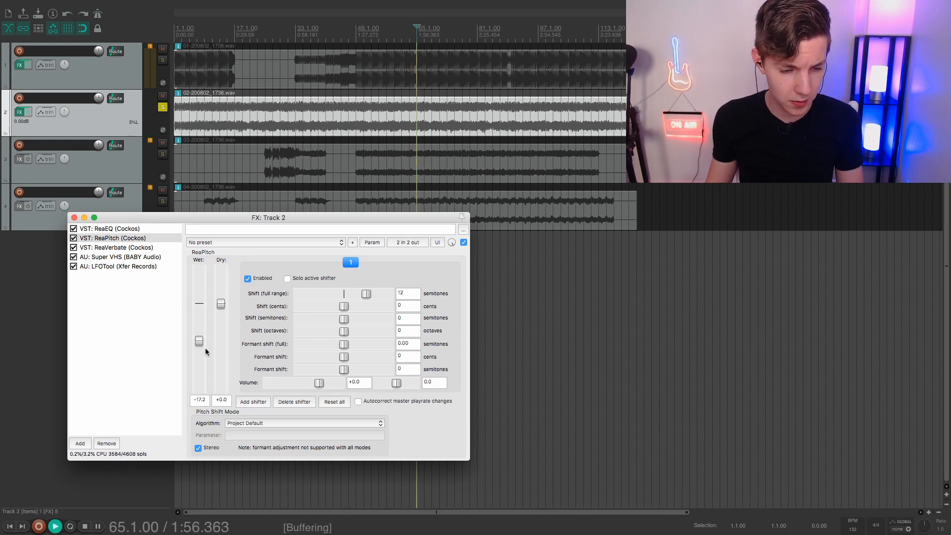
key("space")
left_click_drag(199, 341, 204, 389)
key("space")
key("space")
key("space")
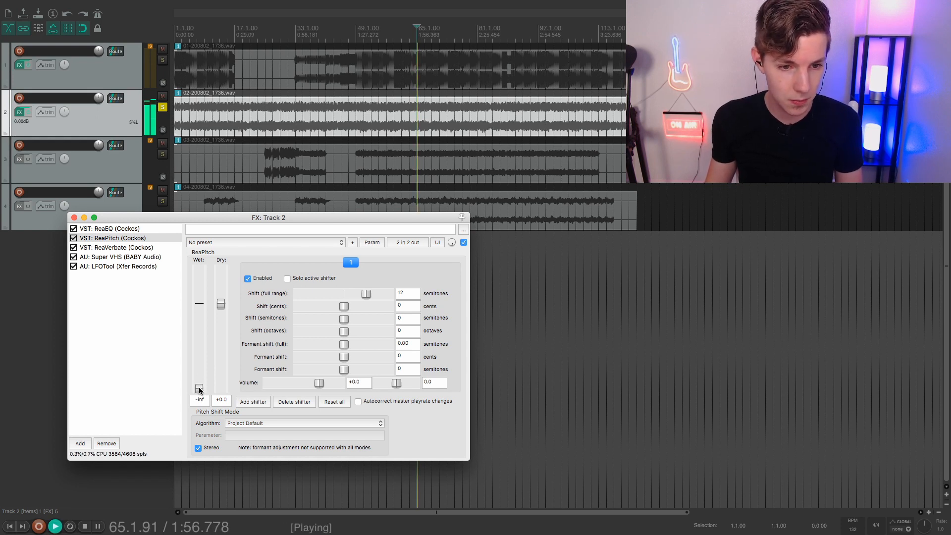
left_click_drag(199, 390, 199, 320)
key("space")
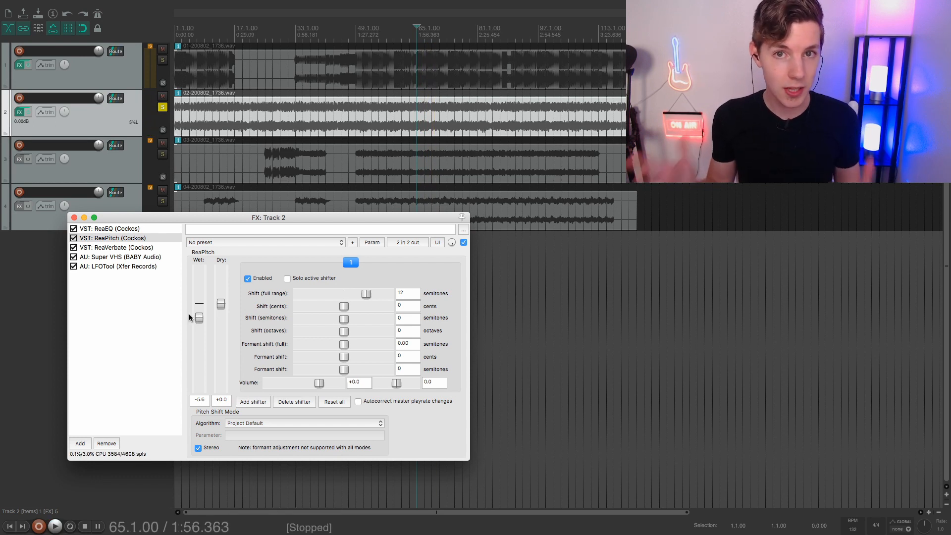
Close track 2's effects window and play track 2 together with track 1 soloed
left_click(74, 217)
key("space")
key("space")
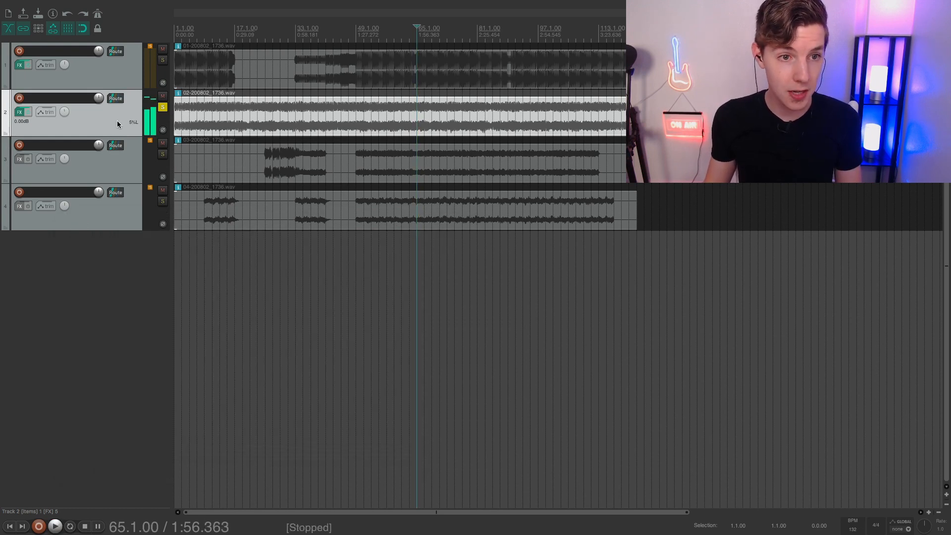
left_click(163, 60)
key("space")
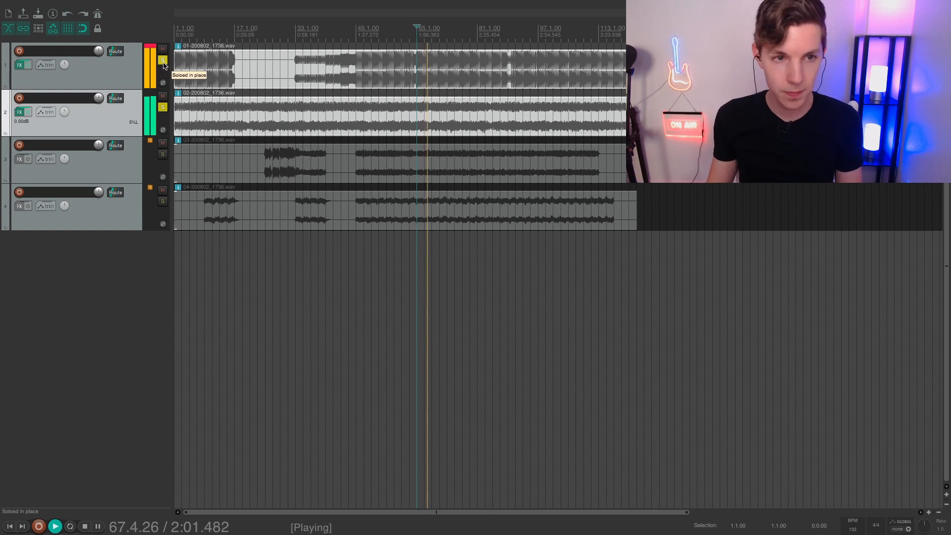
Compare tracks 1 and 2 during playback with their effects chains bypassed and enabled
key("space")
left_click(163, 60)
left_click(163, 107)
left_click(163, 107)
left_click(163, 60)
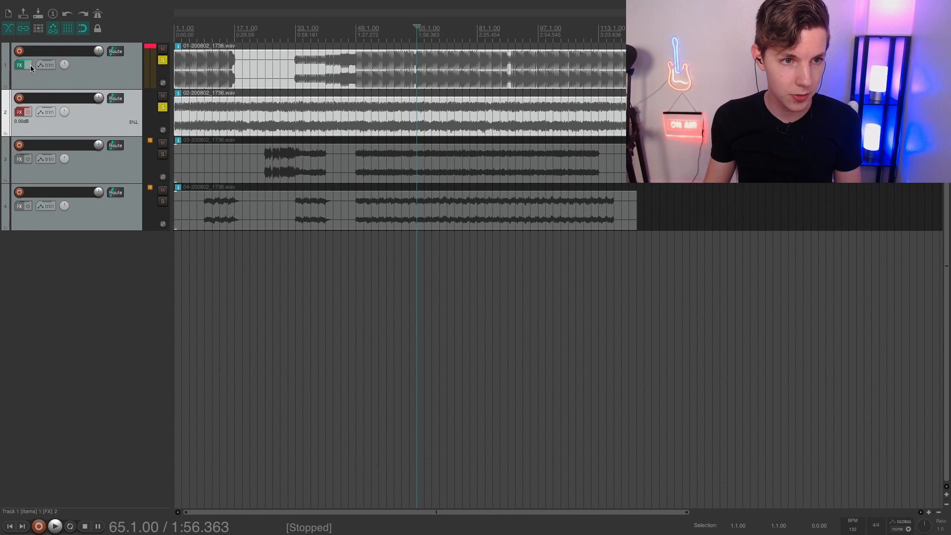
key("space")
left_click(28, 112)
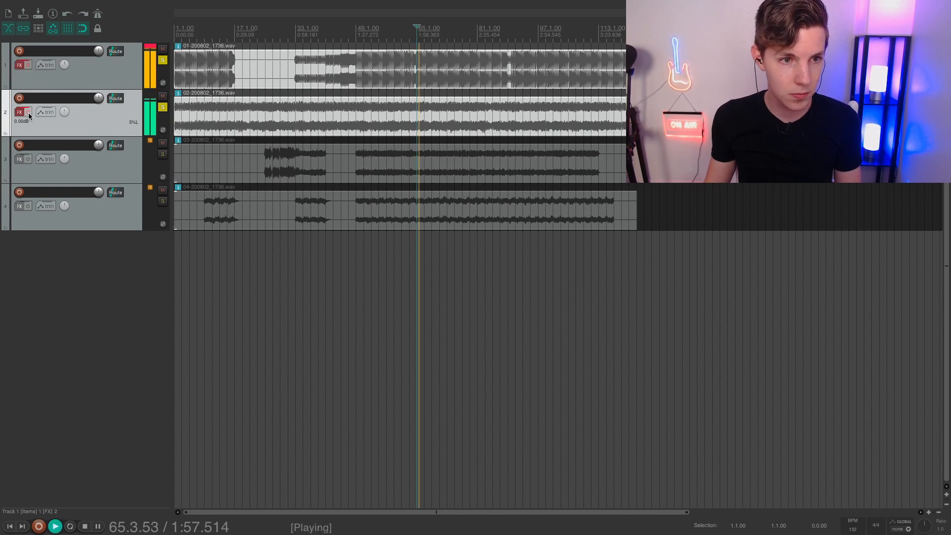
left_click(28, 65)
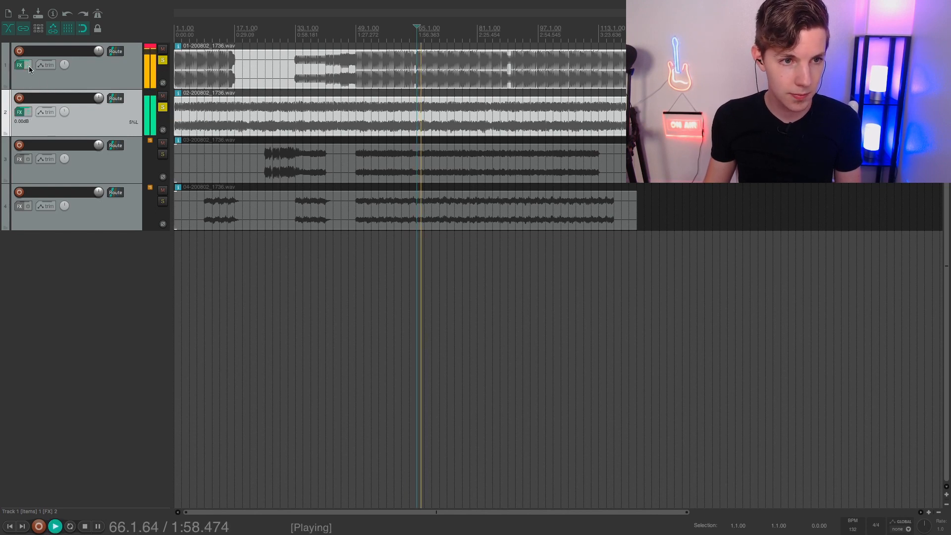
Unsolo tracks 1 and 2, solo track 3 and audition it
key("space")
left_click(163, 60)
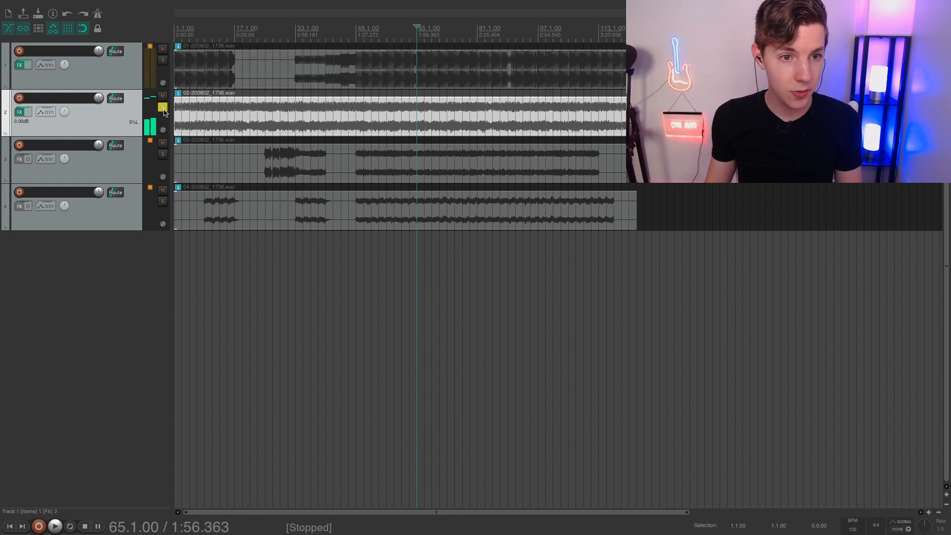
left_click(163, 108)
left_click(163, 156)
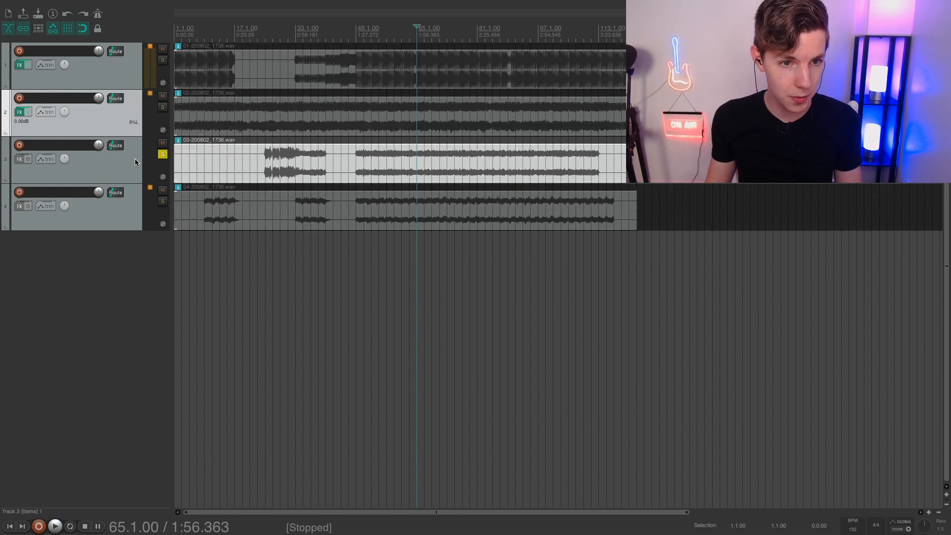
key("space")
left_click(112, 162)
key("space")
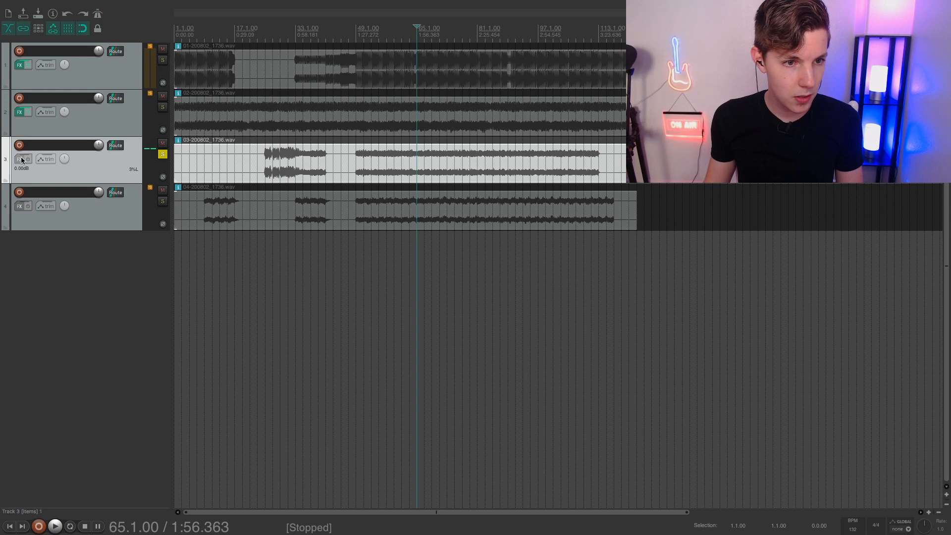
Add the Cockos VST ReaEQ from the EQ category to track 3's effects chain
left_click(20, 158)
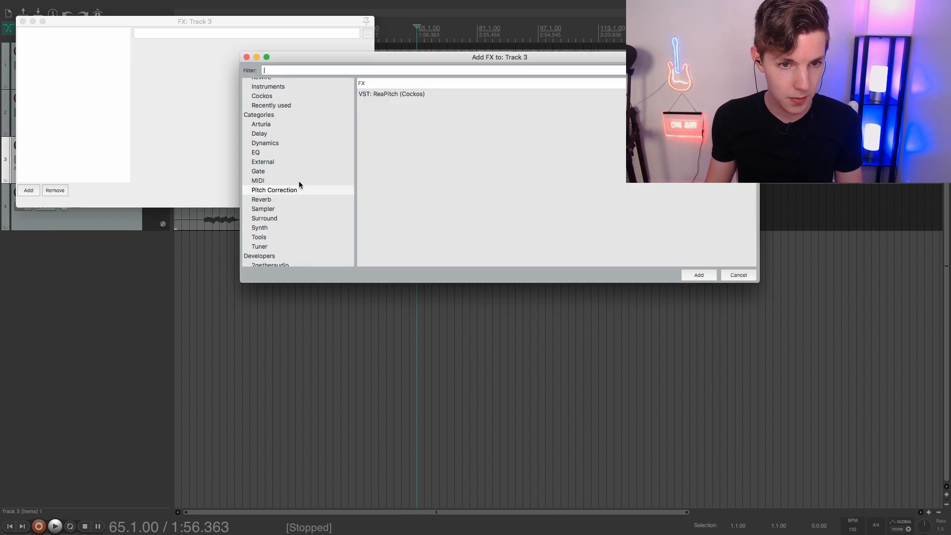
left_click_drag(406, 59, 389, 73)
left_click(237, 164)
double_click(390, 108)
Boost ReaEQ's band 4 high shelf to about +6 dB and make band 1 a high pass at about 198 Hz during playback
key("space")
left_click_drag(333, 94, 313, 74)
key("space")
key("space")
key("space")
left_click_drag(177, 94, 200, 124)
key("space")
left_click(238, 149)
left_click(239, 178)
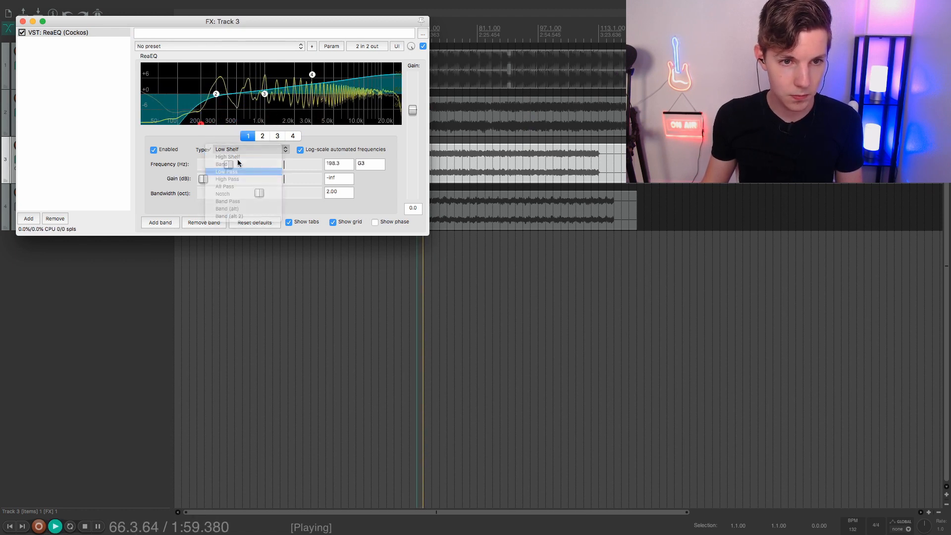
key("space")
Add the Cockos VST ReaVerbate reverb to track 3's effects chain after ReaEQ
left_click(33, 219)
left_click(297, 213)
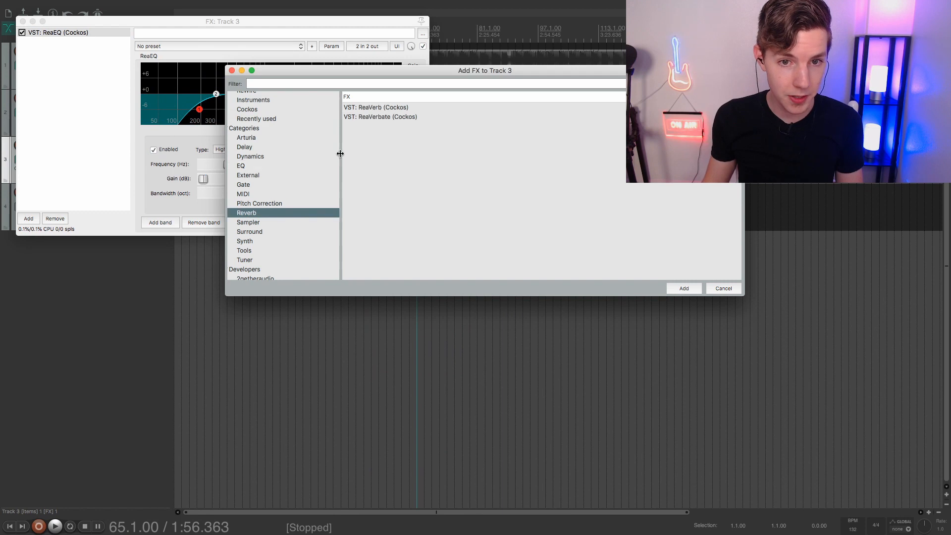
double_click(383, 117)
Increase track 3's ReaVerbate room size and set dry to 0 dB and wet to about -15 dB during playback
key("space")
left_click_drag(295, 79, 318, 78)
left_click_drag(184, 103, 163, 118)
Add the Xfer Records AU LFOTool to track 3's effects chain after ReaVerbate
left_click(28, 157)
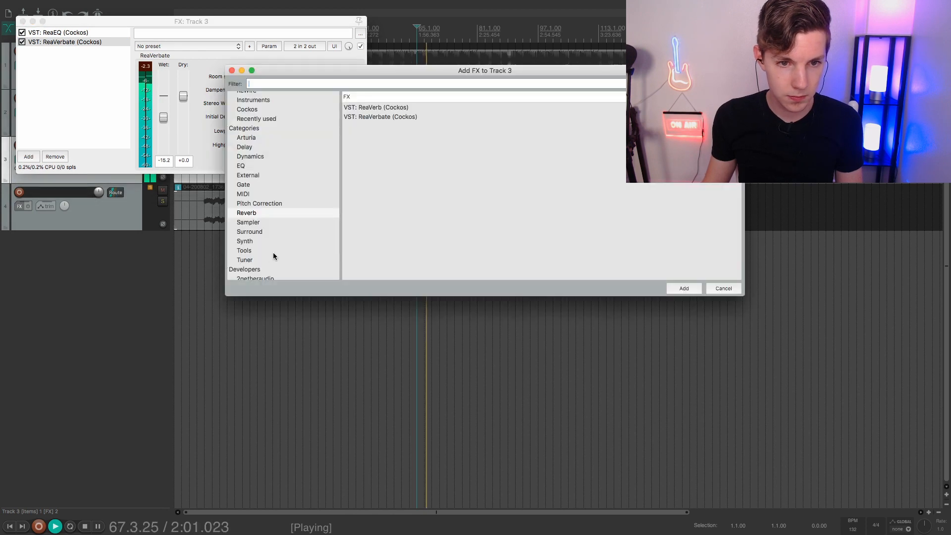
scroll(274, 249, "down", 5)
left_click(263, 277)
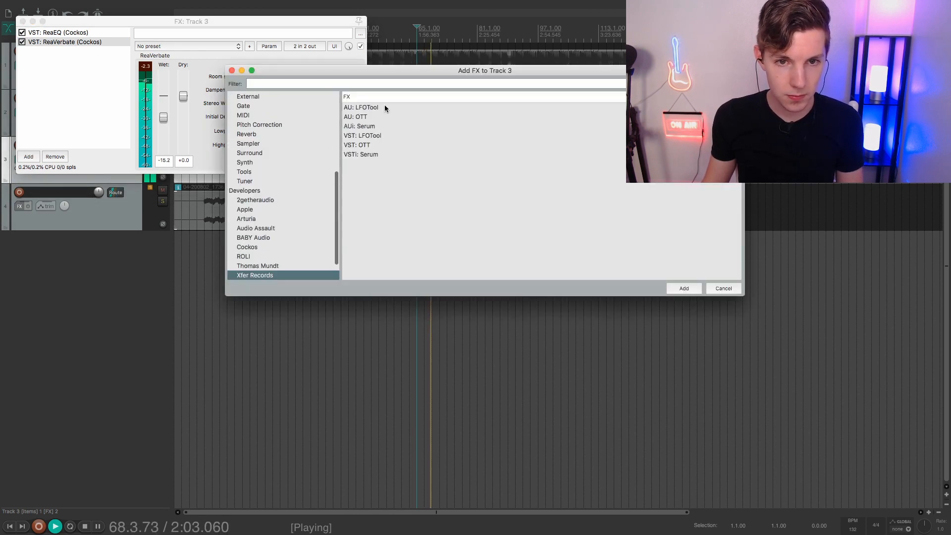
left_click(375, 106)
Shape track 3's LFOTool curve to reach full level about a quarter into the cycle and lower its start point
left_click_drag(300, 87, 253, 62)
left_click_drag(206, 143, 207, 184)
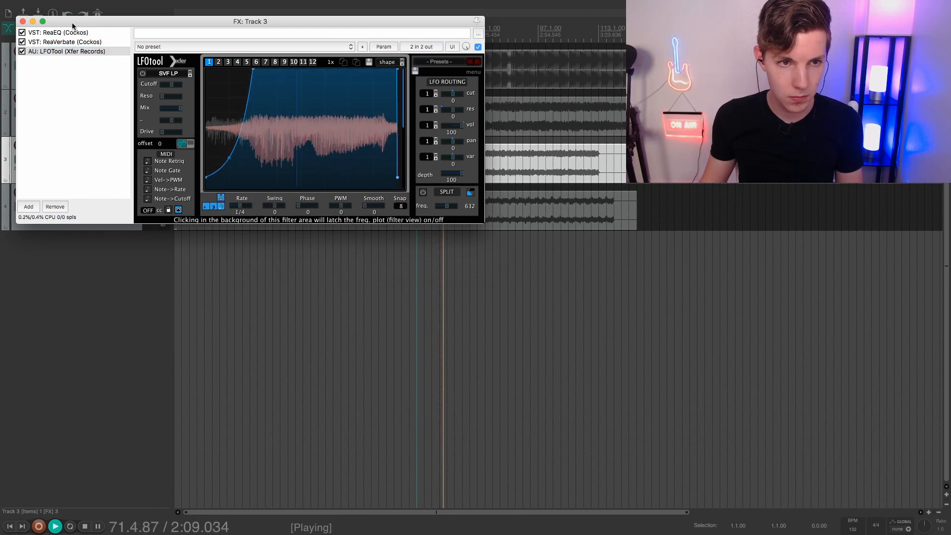
left_click(23, 21)
key("space")
Unsolo track 3 to play the full mix briefly, then solo track 4 and listen to it
left_click(163, 154)
key("space")
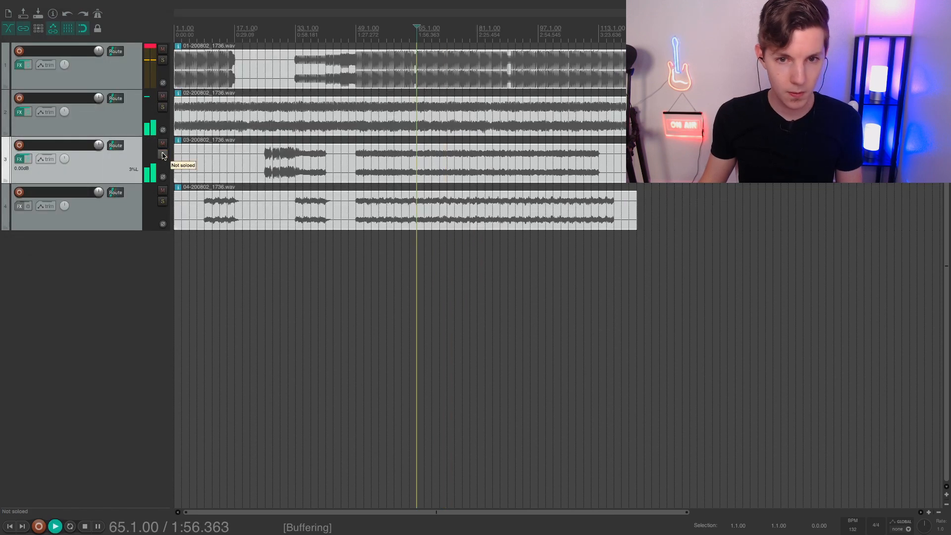
key("space")
left_click(162, 202)
key("space")
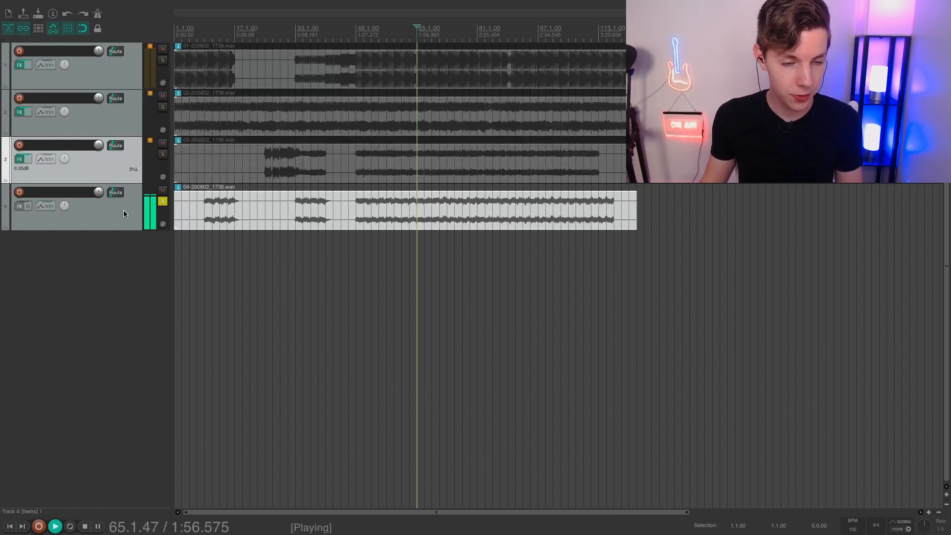
key("space")
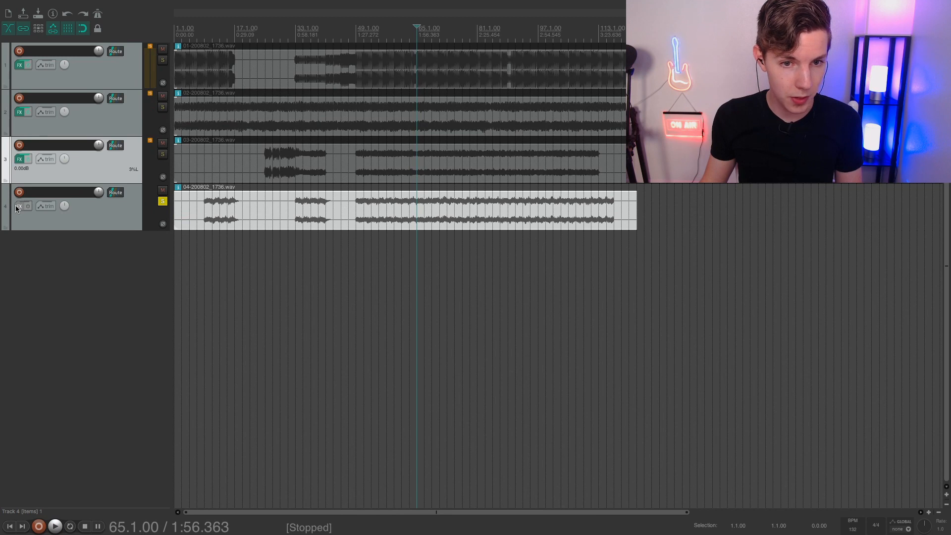
Add the Cockos VST ReaEQ from the EQ category to track 4's effects chain
left_click(19, 206)
scroll(250, 161, "up", 5)
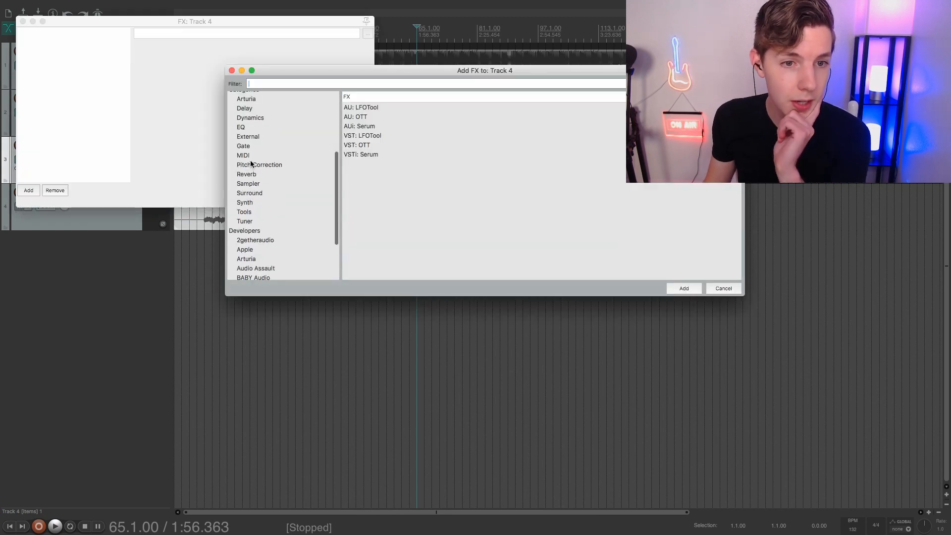
left_click(248, 150)
double_click(374, 108)
Cut ReaEQ's band 3 at about 500 Hz and boost track 4's low shelf near 98 Hz and its high shelf during playback
key("space")
left_click_drag(266, 93, 232, 104)
left_click_drag(178, 93, 177, 87)
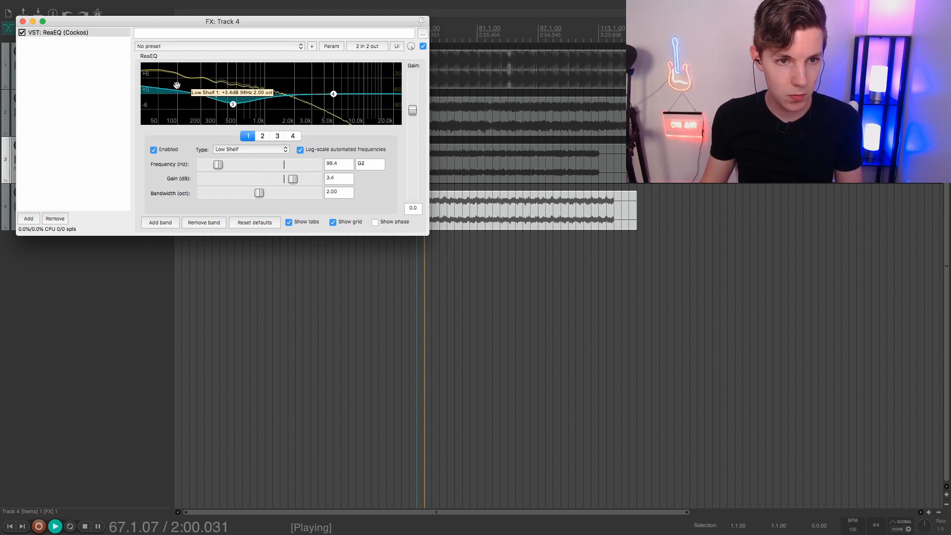
left_click_drag(334, 94, 320, 84)
key("space")
Add the Audio Assault AU Defacer after ReaEQ on track 4 and adjust its channel A distortion during playback
left_click(29, 218)
scroll(254, 208, "down", 5)
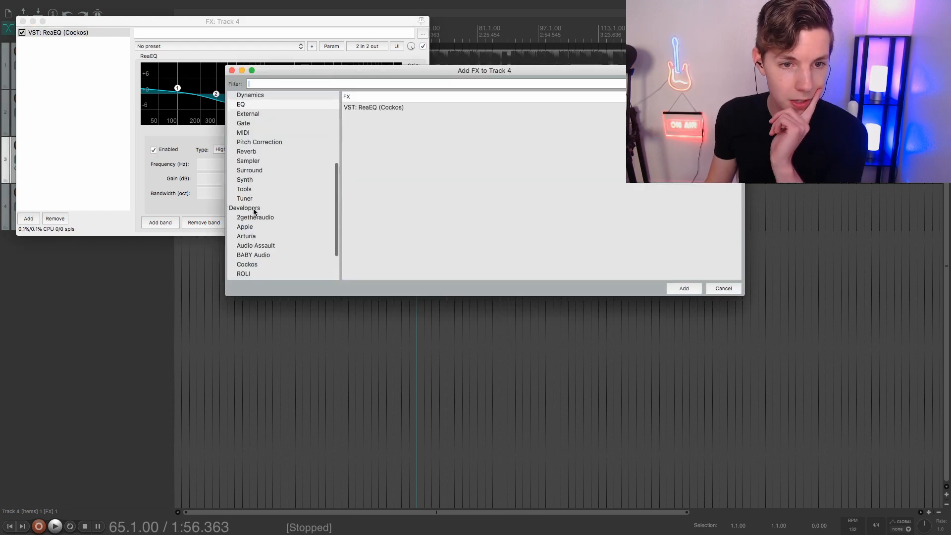
left_click(257, 200)
left_click(362, 109)
left_click_drag(192, 187, 179, 175)
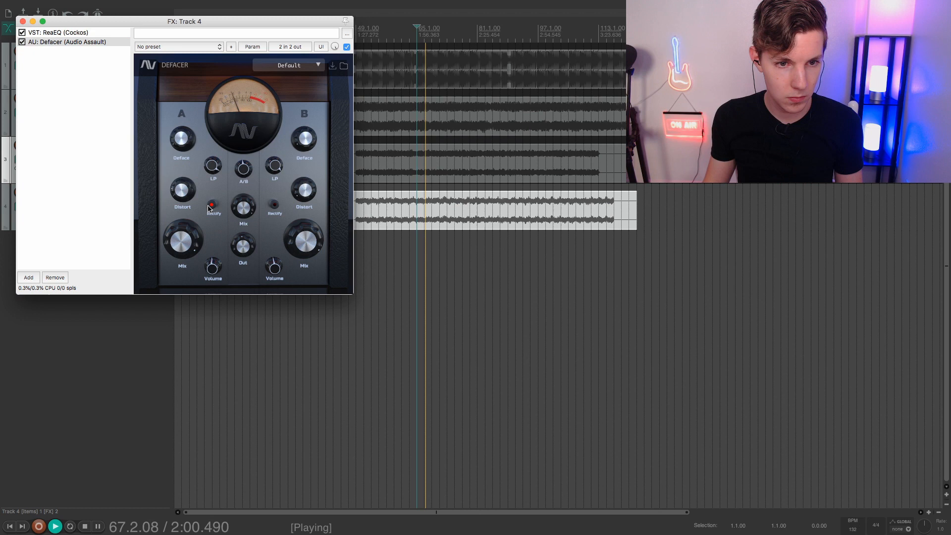
key("space")
Add the Xfer Records AU LFOTool to track 4's effects chain after Defacer
left_click(28, 278)
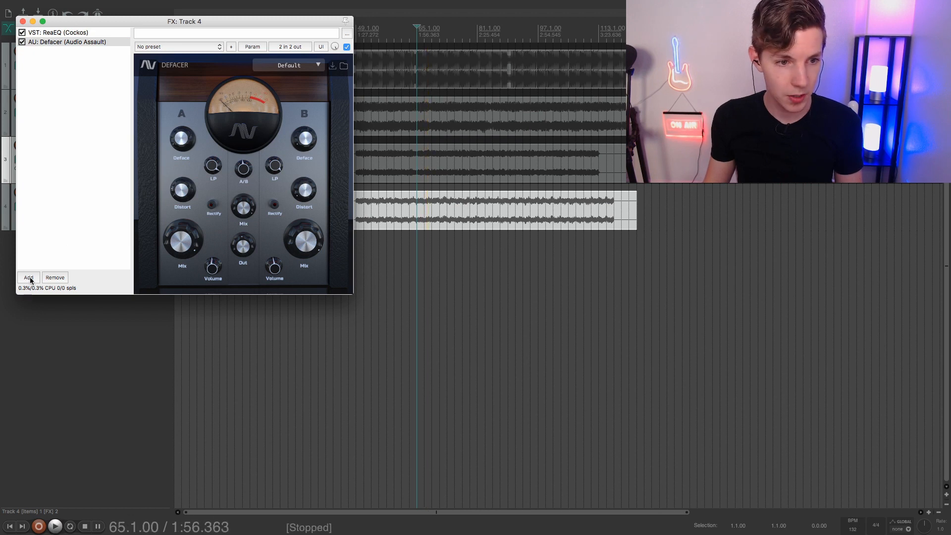
left_click(267, 247)
double_click(372, 106)
Shape track 4's LFOTool curve to start at zero and rise steeply to full level about a quarter into the cycle
left_click_drag(208, 146, 208, 189)
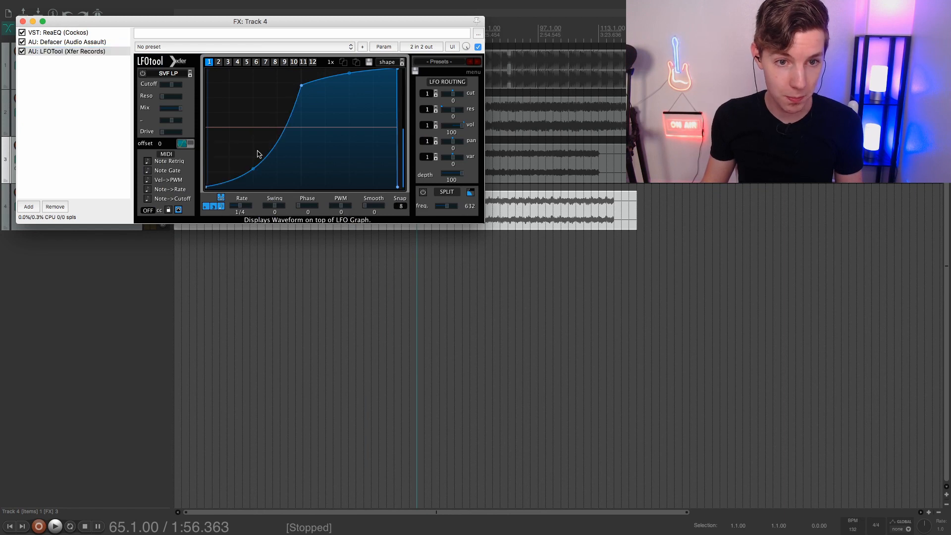
key("space")
left_click_drag(302, 86, 253, 60)
left_click_drag(230, 166, 240, 185)
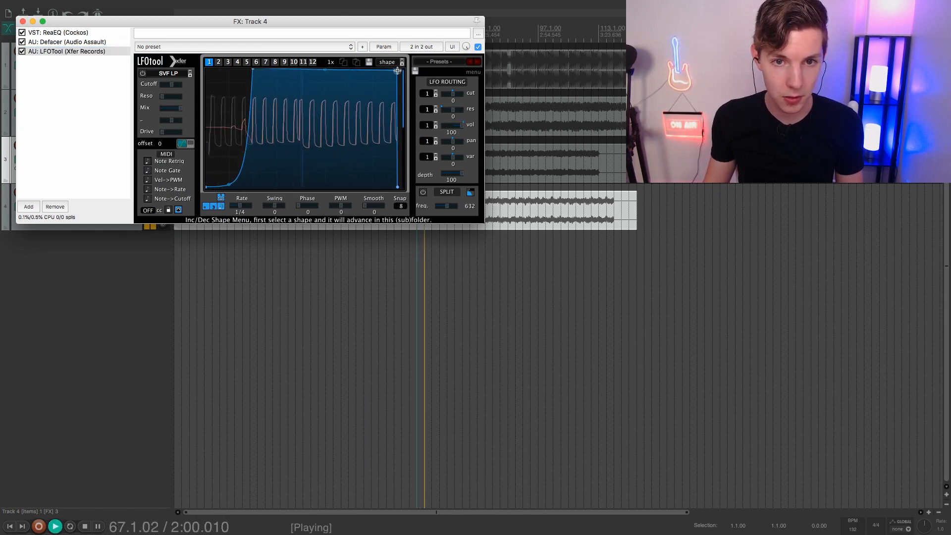
left_click(23, 22)
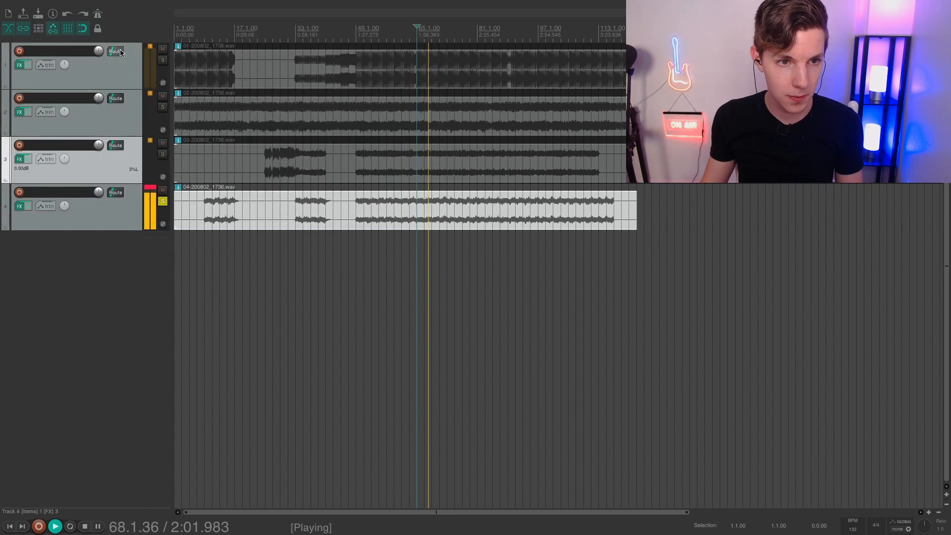
Solo track 1 together with track 4 and play them from measure 33 and from measure 49
left_click(160, 60)
left_click(296, 33)
scroll(325, 102, "up", 4)
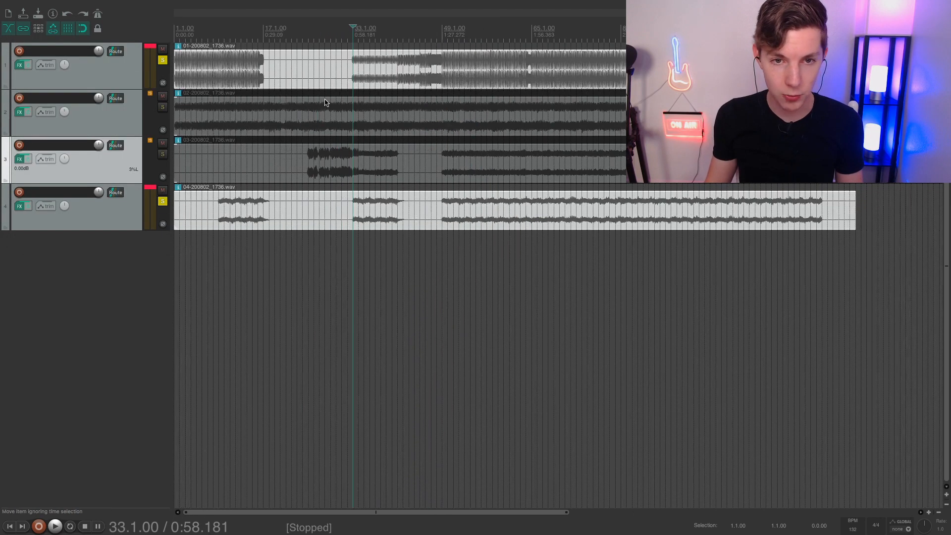
key("space")
key("space")
left_click(443, 33)
key("space")
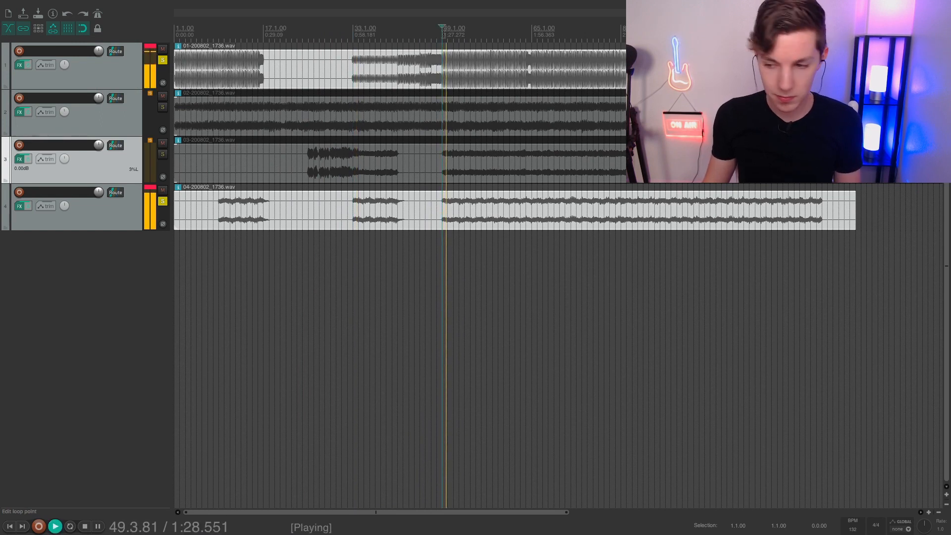
Lower track 4's volume to about -3.04 dB, then solo track 3 as well and set its volume to -0.94 dB
mouse_move(99, 193)
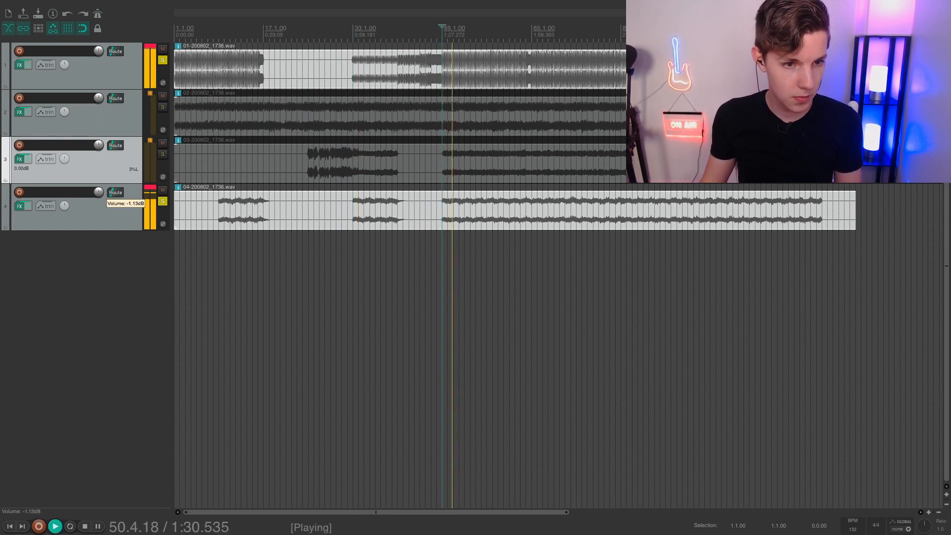
scroll(99, 192, "down", 2)
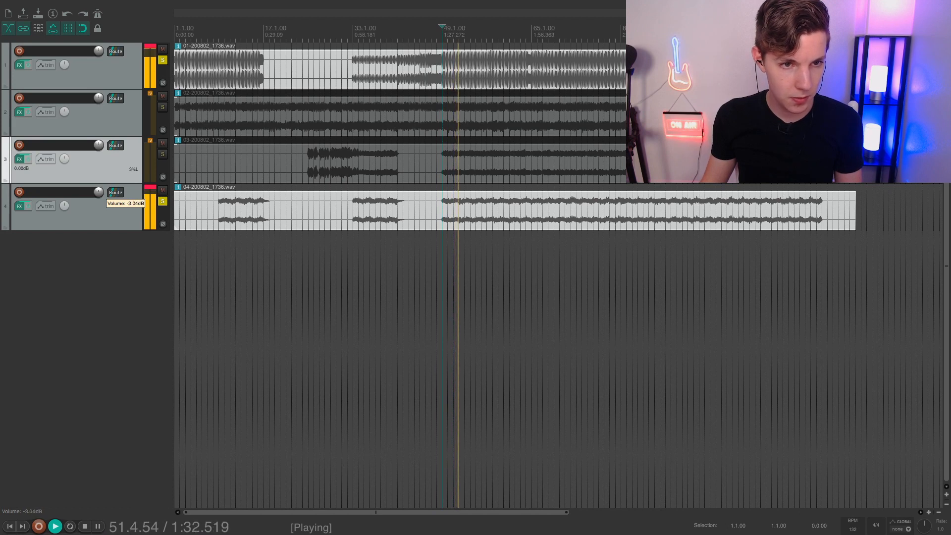
left_click(163, 155)
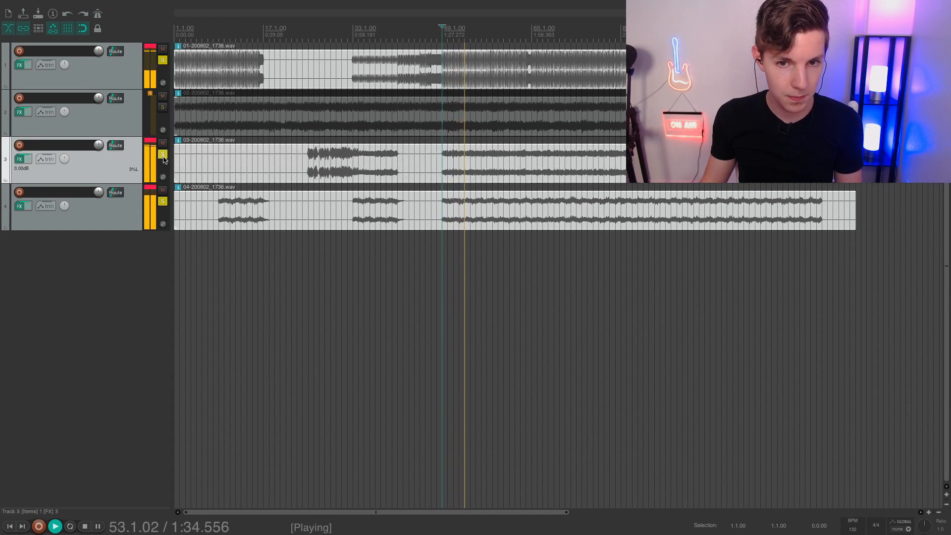
scroll(99, 145, "down", 1)
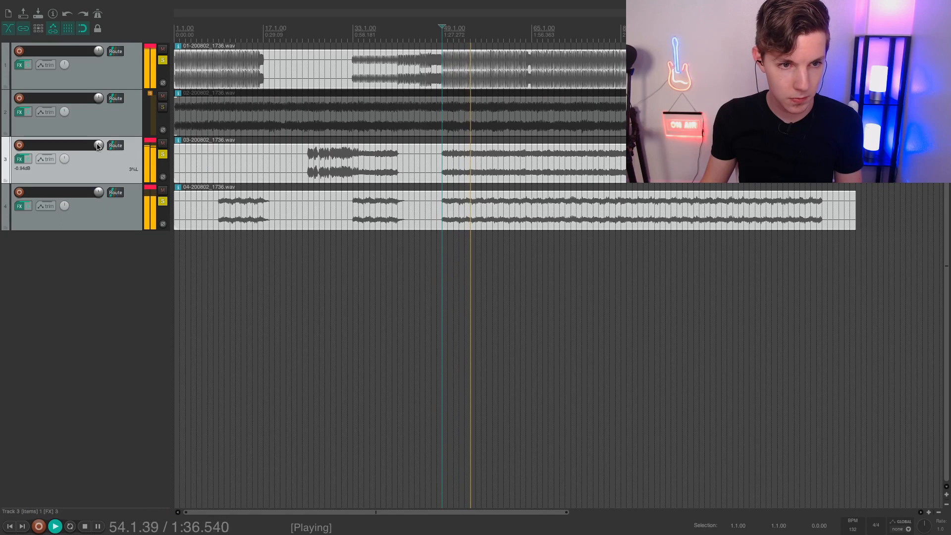
Set track 3's ReaEQ band 4 high shelf to about +4.6 dB at 3544 Hz during playback
left_click(24, 160)
left_click(58, 32)
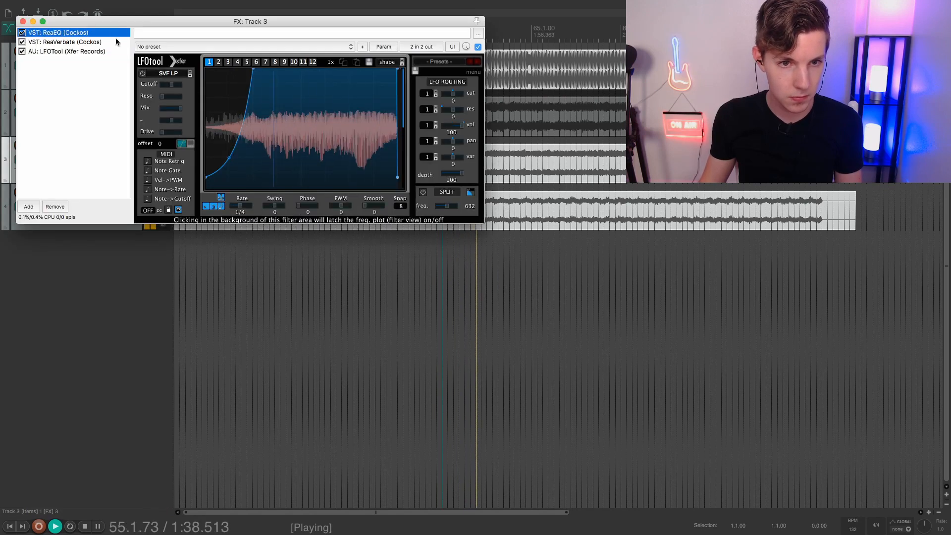
left_click(313, 75)
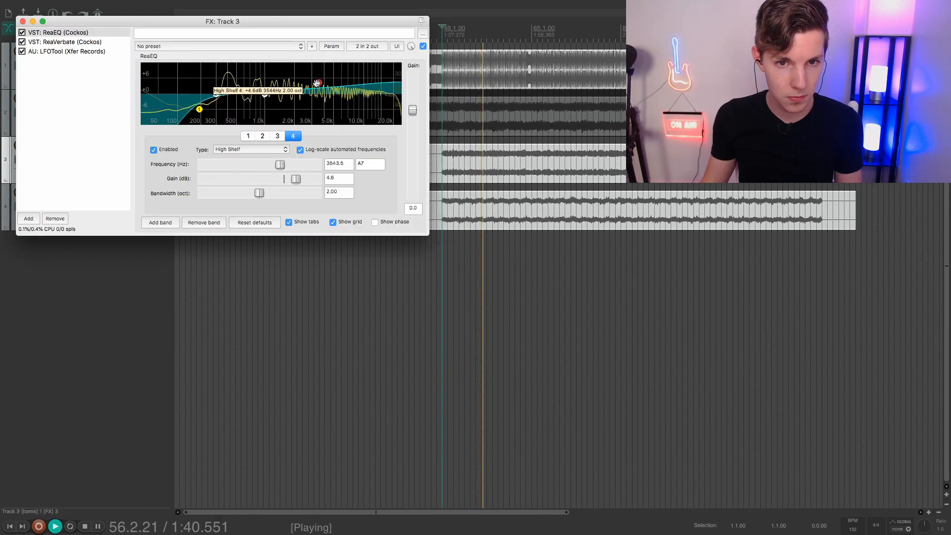
left_click(23, 21)
key("space")
Unsolo tracks 4, 3 and 1, then raise track 3's volume slightly while the full mix plays
left_click(163, 202)
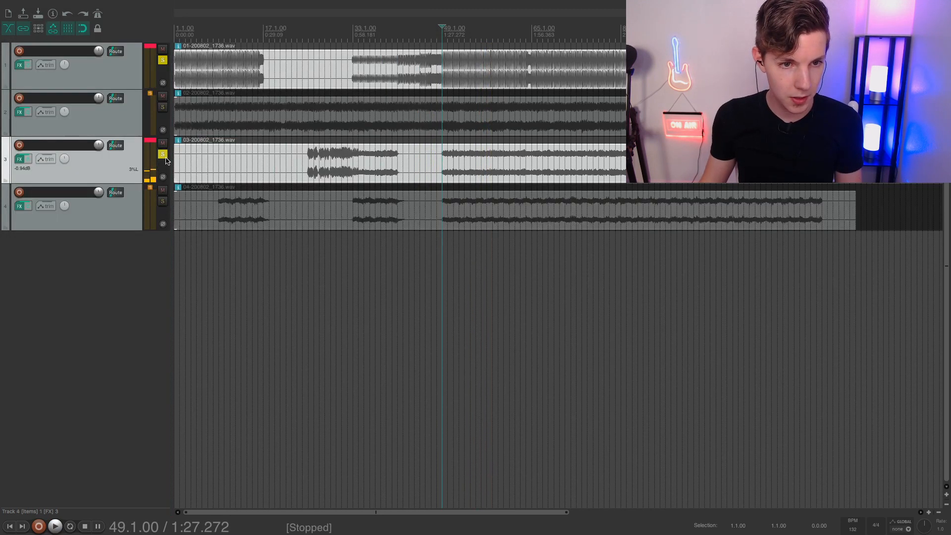
left_click(162, 154)
left_click(165, 60)
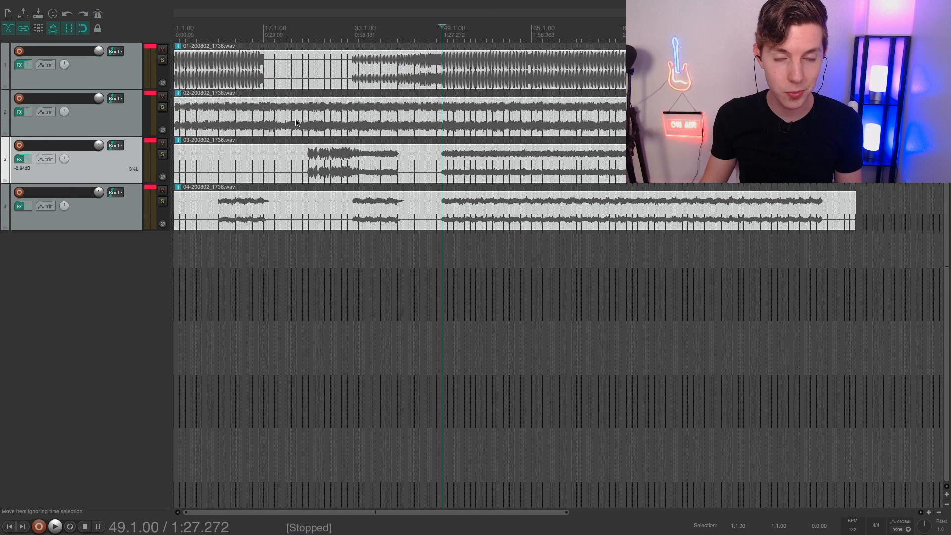
key("space")
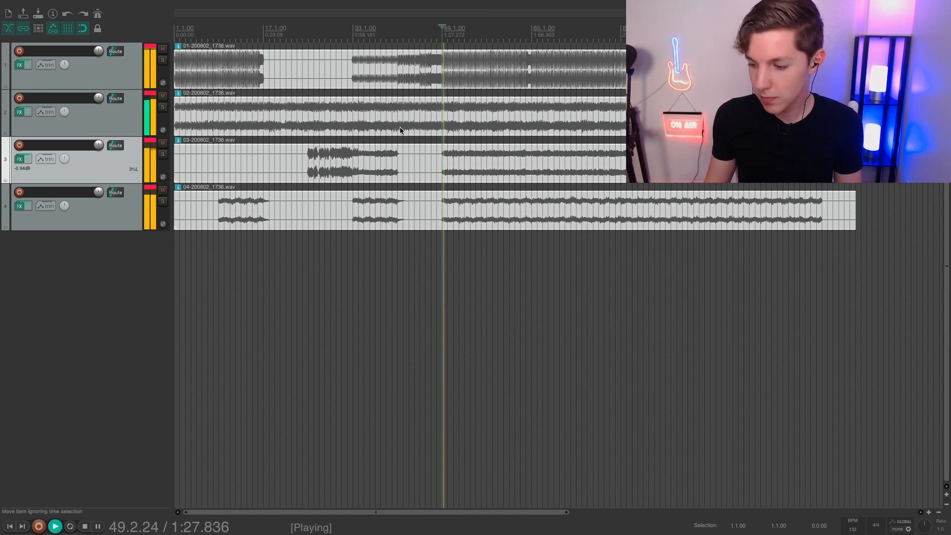
left_click_drag(99, 146, 99, 142)
Solo track 2 to bypass Super VHS and set ReaPitch's wet level to -5.0 dB, then unsolo the track
left_click(97, 121)
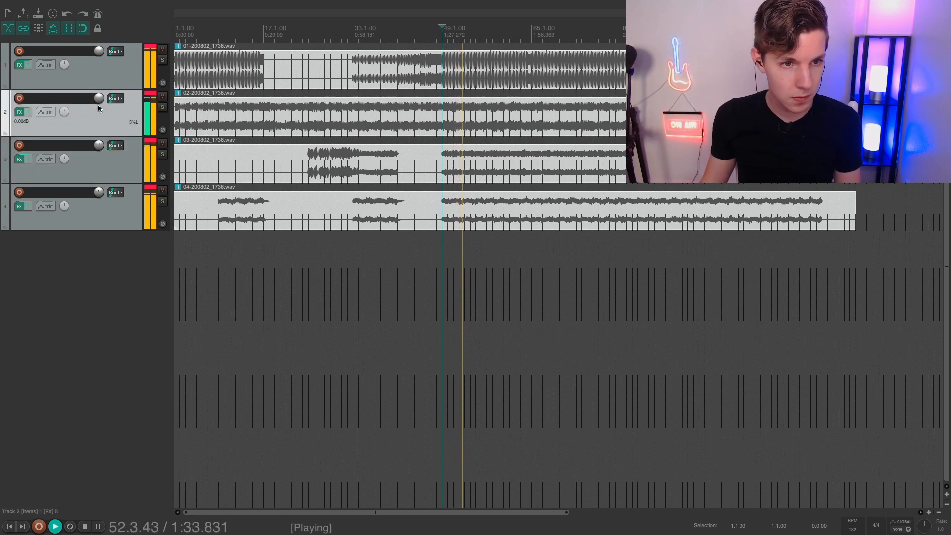
left_click(162, 107)
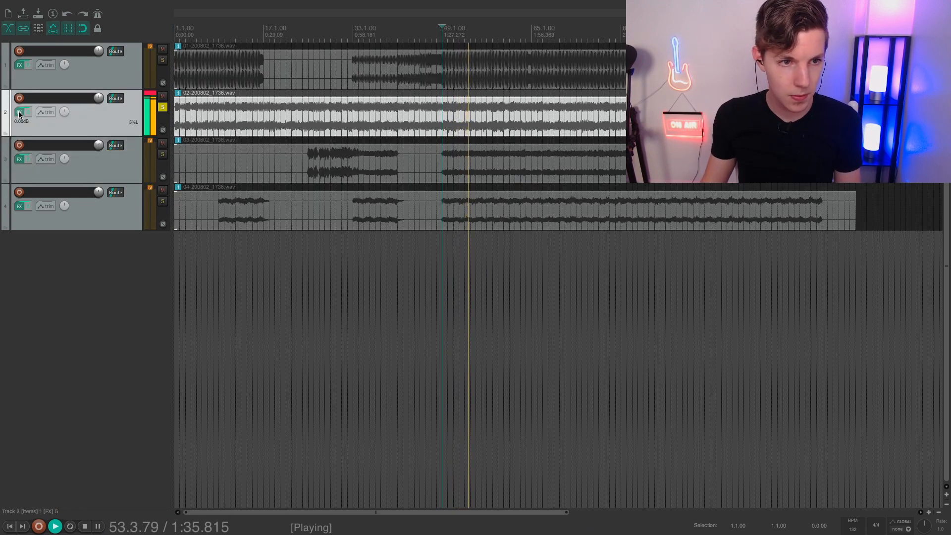
left_click(20, 114)
key("space")
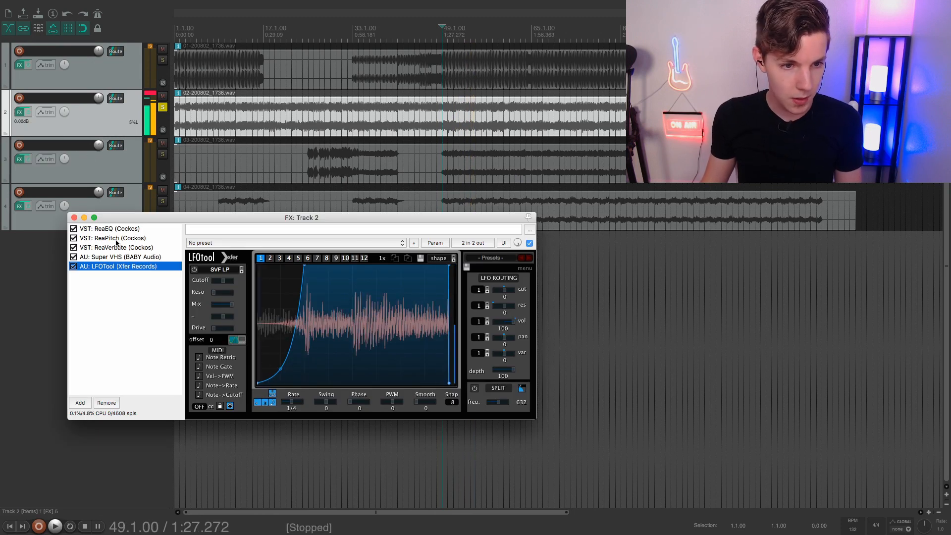
left_click(109, 237)
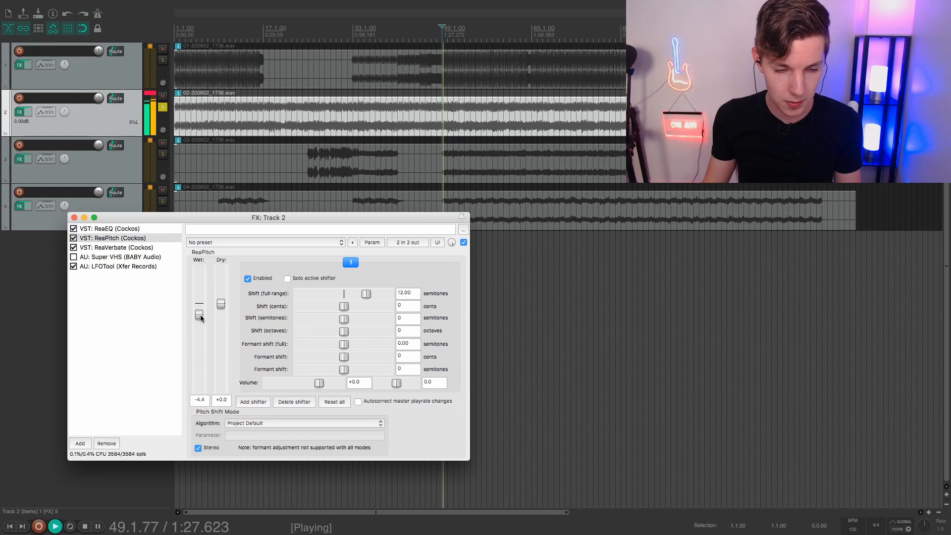
left_click(73, 238)
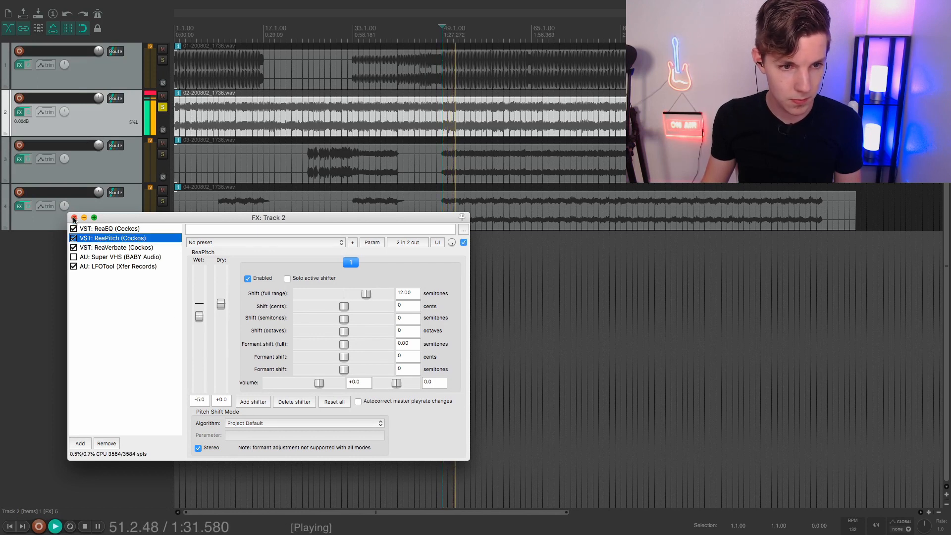
left_click(74, 218)
key("space")
left_click(163, 108)
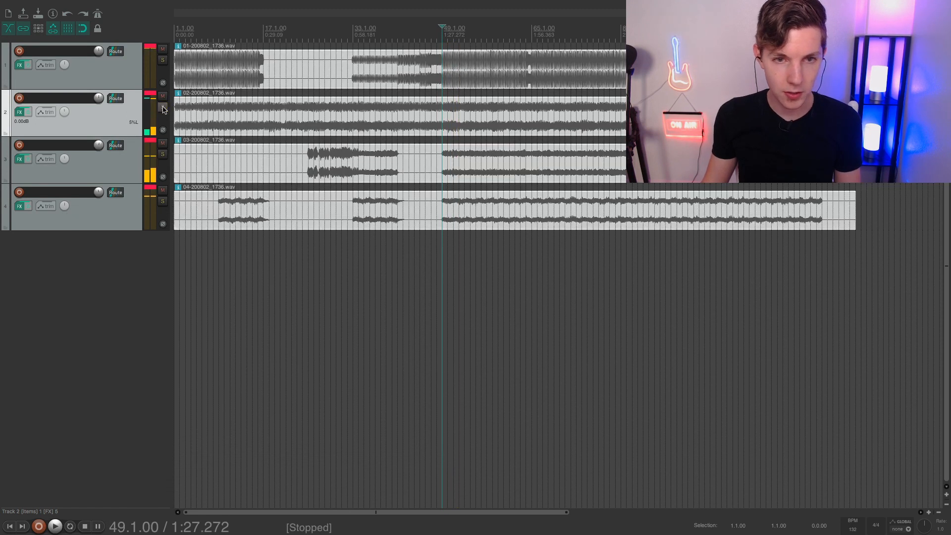
Examine track 2's ReaEQ curve while listening to the full mix and to the track soloed
key("space")
left_click(20, 112)
left_click(137, 228)
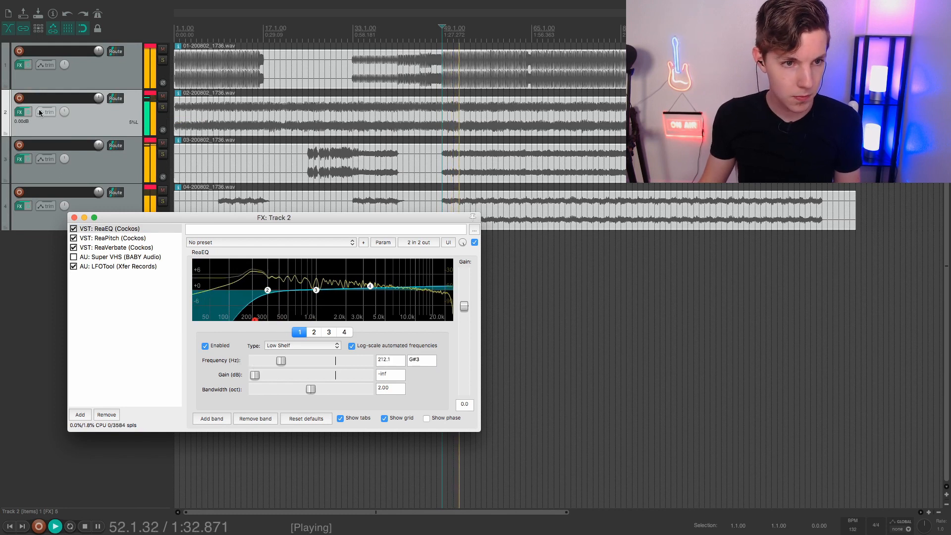
left_click(162, 107)
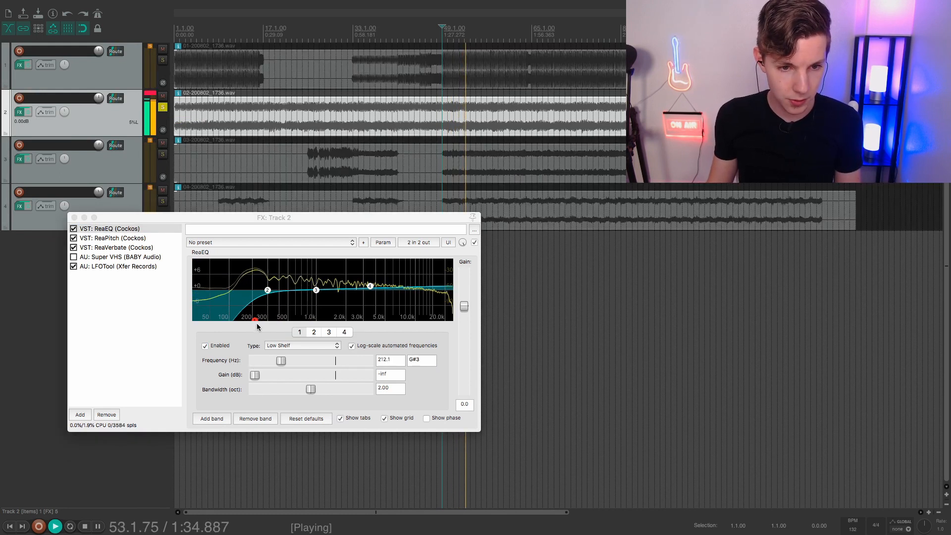
left_click(74, 218)
key("space")
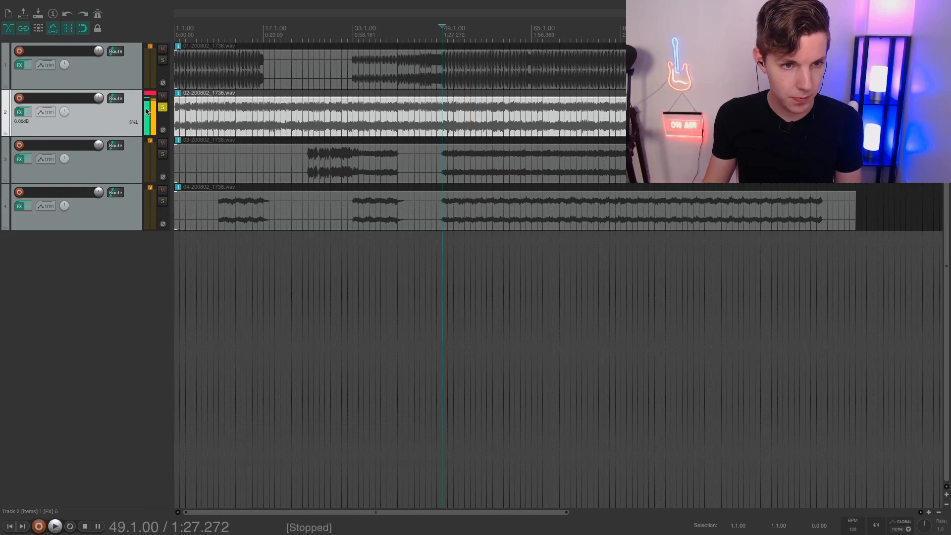
Unsolo track 2 and play the full mix from about measure 6
left_click(163, 108)
key("space")
left_click(202, 35)
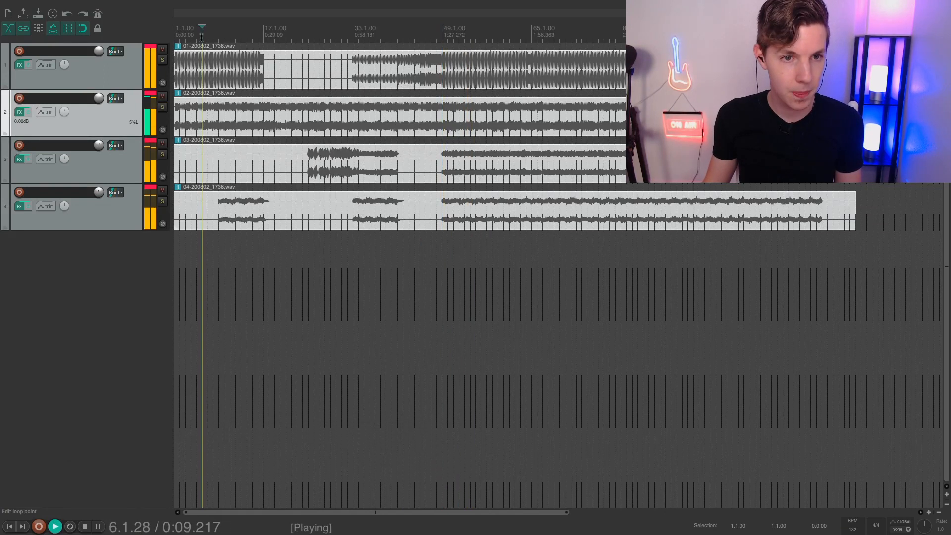
Stop playback and adjust ReaPitch's wet level to about -5 dB in track 2's effects chain
scroll(221, 149, "up", 1)
scroll(221, 150, "up", 1)
key("space")
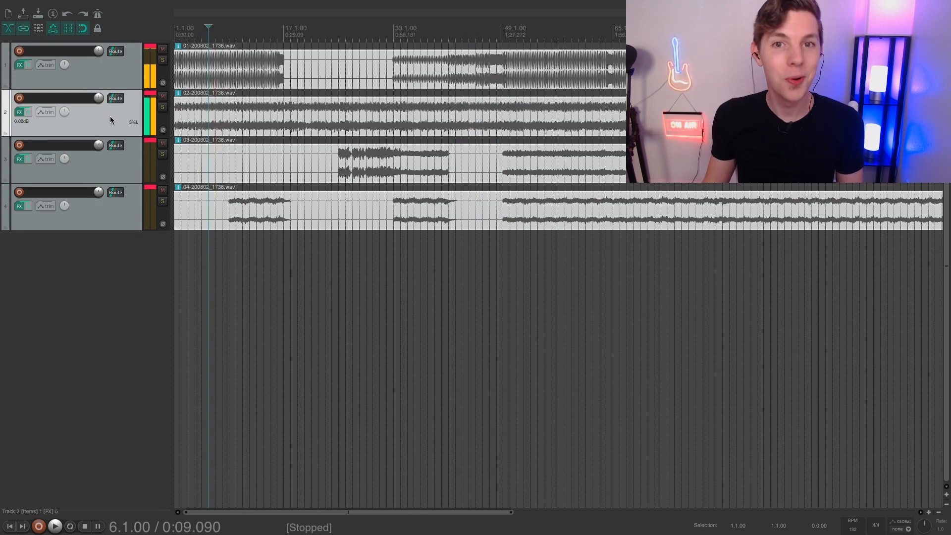
left_click(45, 112)
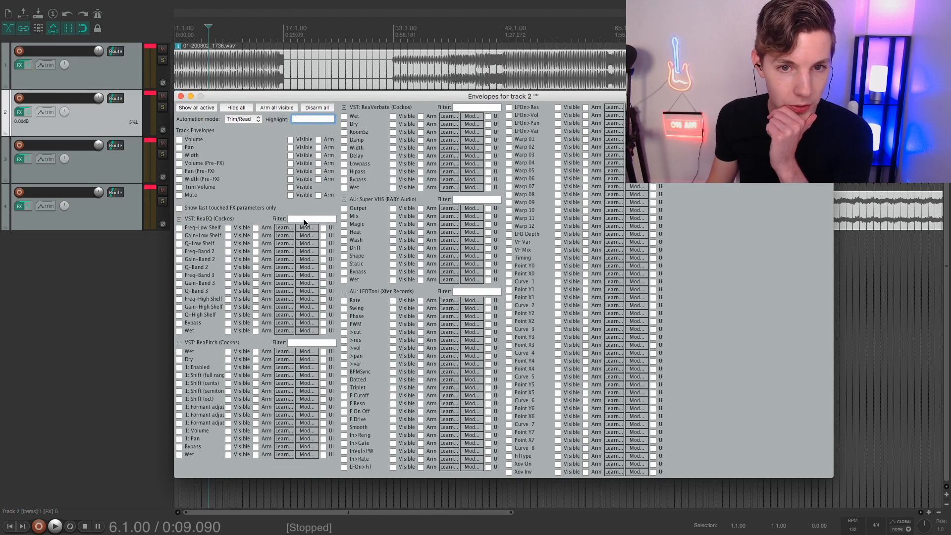
left_click(181, 97)
left_click(22, 114)
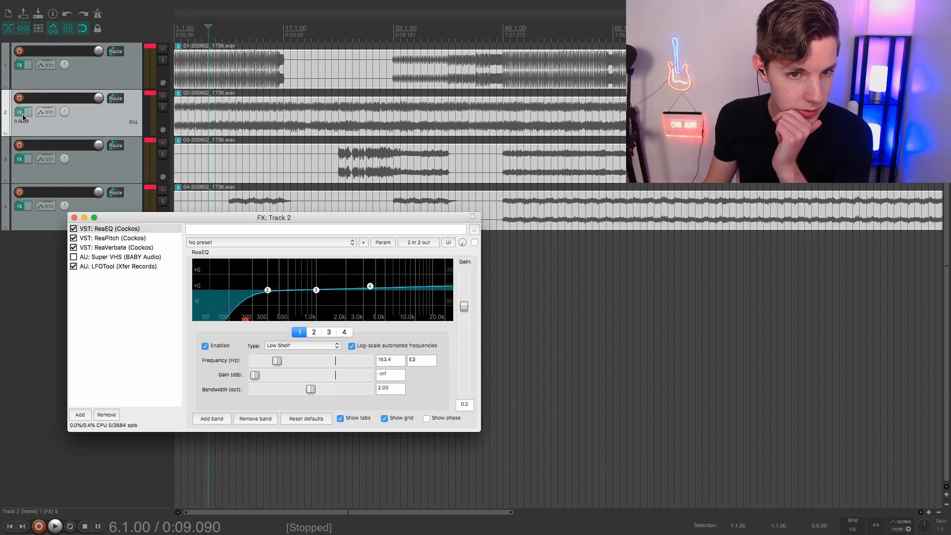
left_click(118, 239)
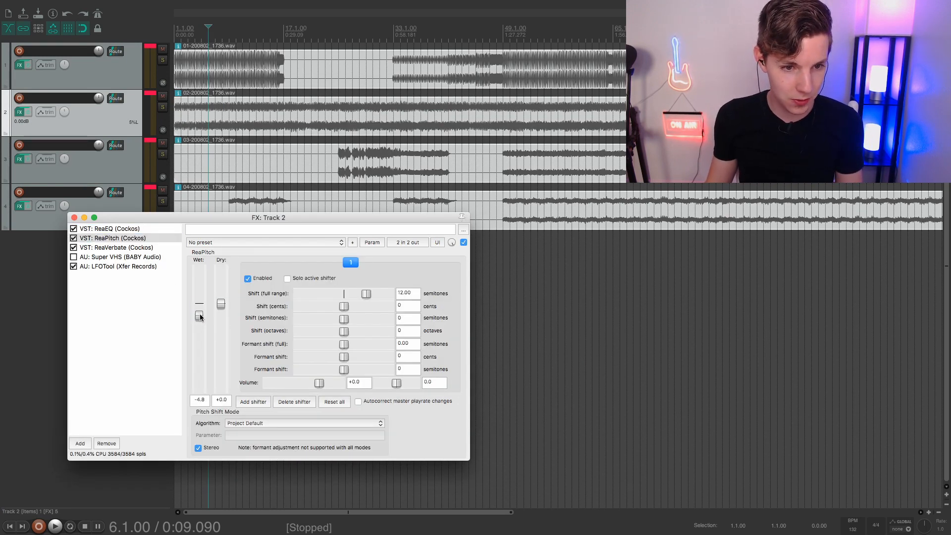
left_click(74, 217)
Limit track 2's envelope list to last touched FX parameters and enable the ReaPitch Wet envelope
left_click(42, 112)
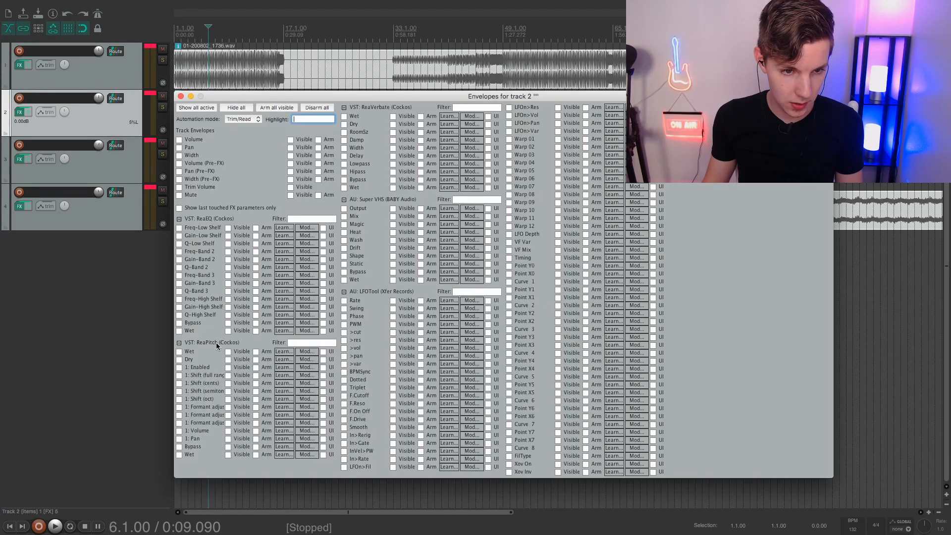
left_click(212, 208)
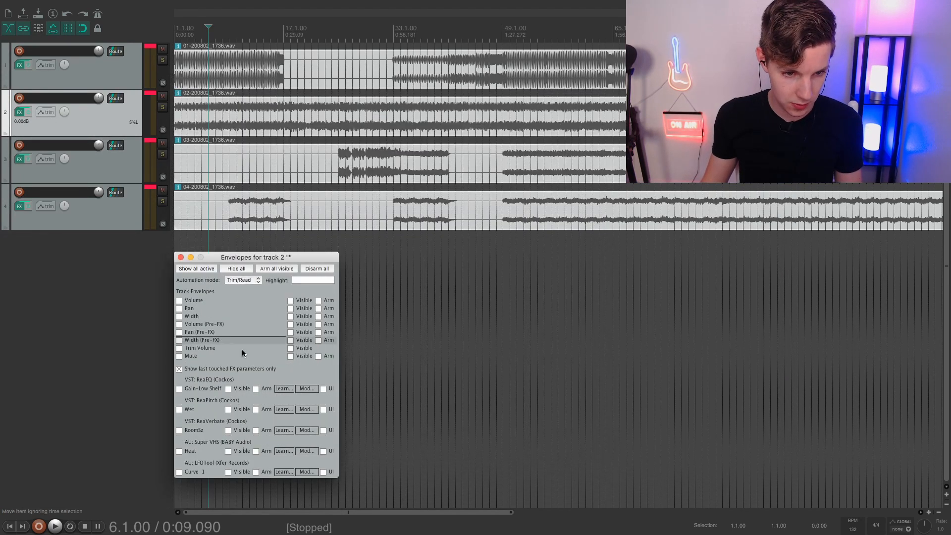
left_click(179, 409)
left_click(181, 257)
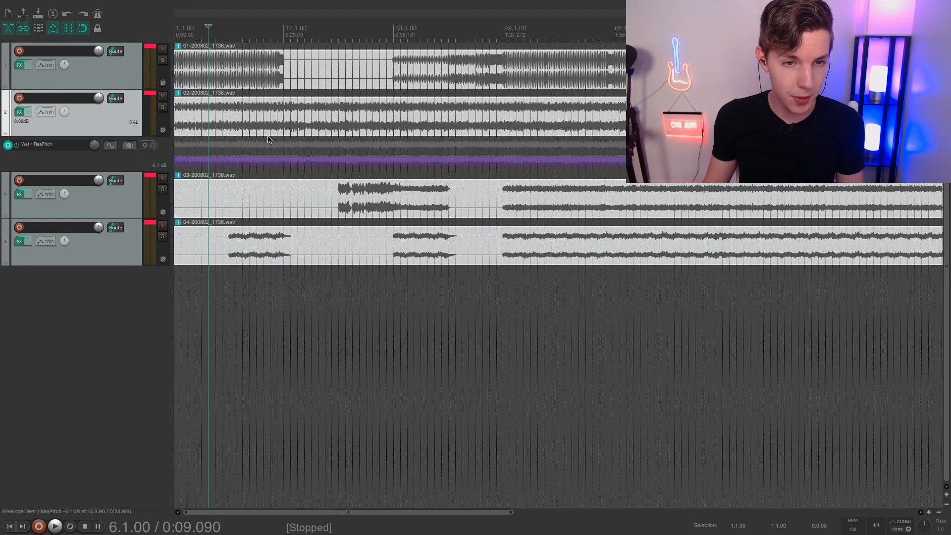
Lower track 2's ReaPitch wet envelope to -inf dB from the song's start up to measure 49, with an abrupt rise there
left_click(285, 38)
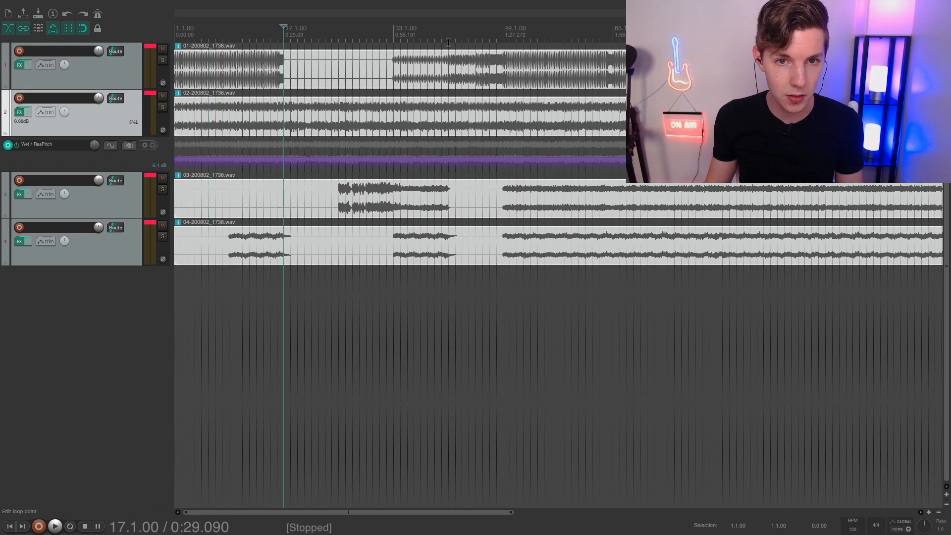
left_click(503, 36)
key("space")
key("space")
scroll(569, 161, "up", 3)
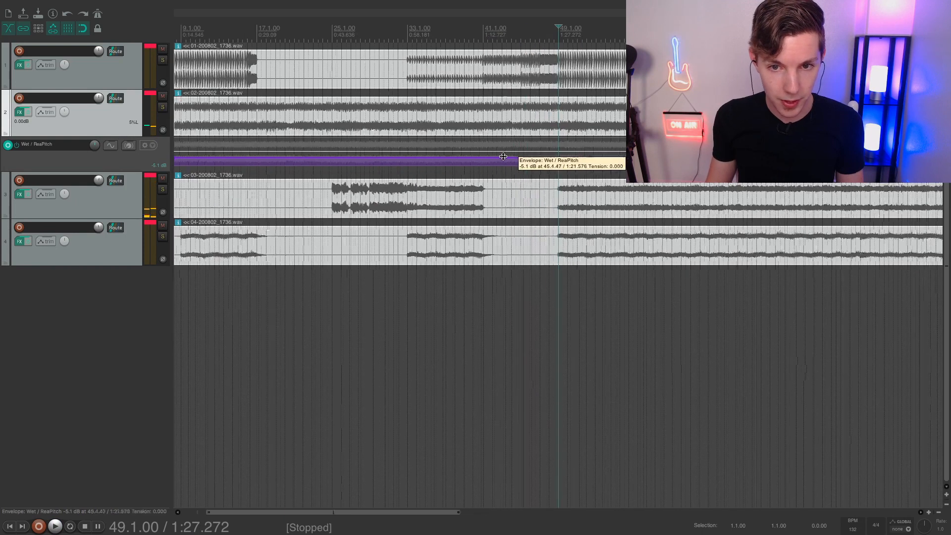
left_click_drag(552, 158, 554, 210)
scroll(513, 152, "right", 2)
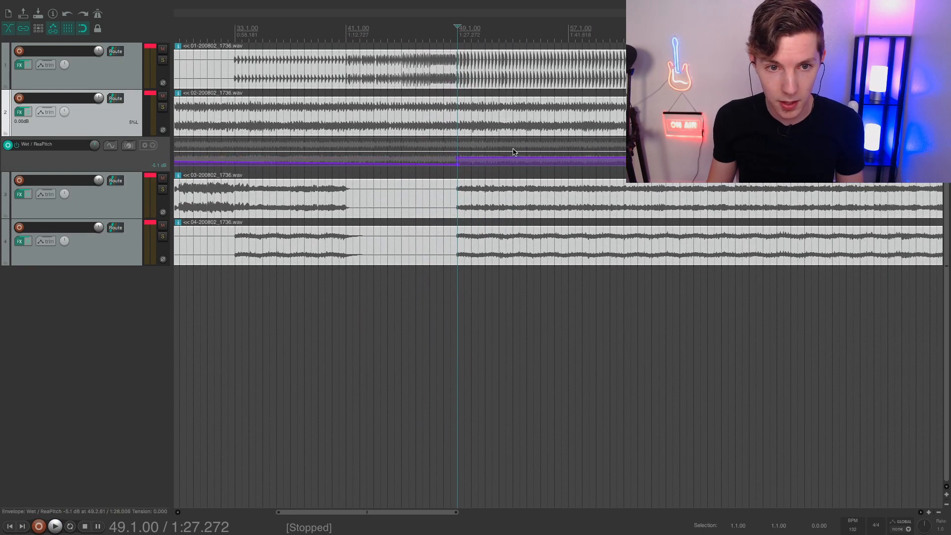
scroll(514, 152, "left", 8)
left_click_drag(176, 157, 175, 203)
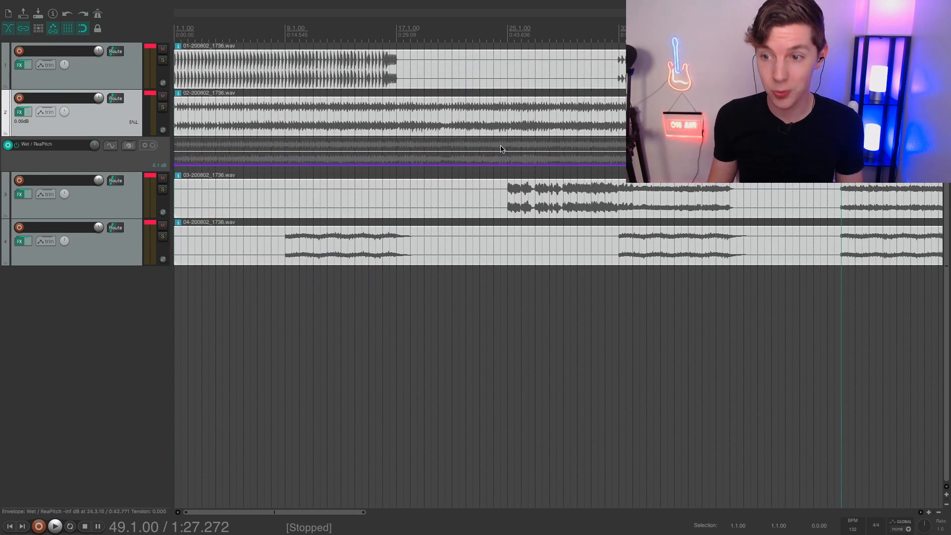
Examine the ReaPitch wet envelope around measure 49 and listen to the mix from measures 49 and 65
scroll(502, 149, "right", 8)
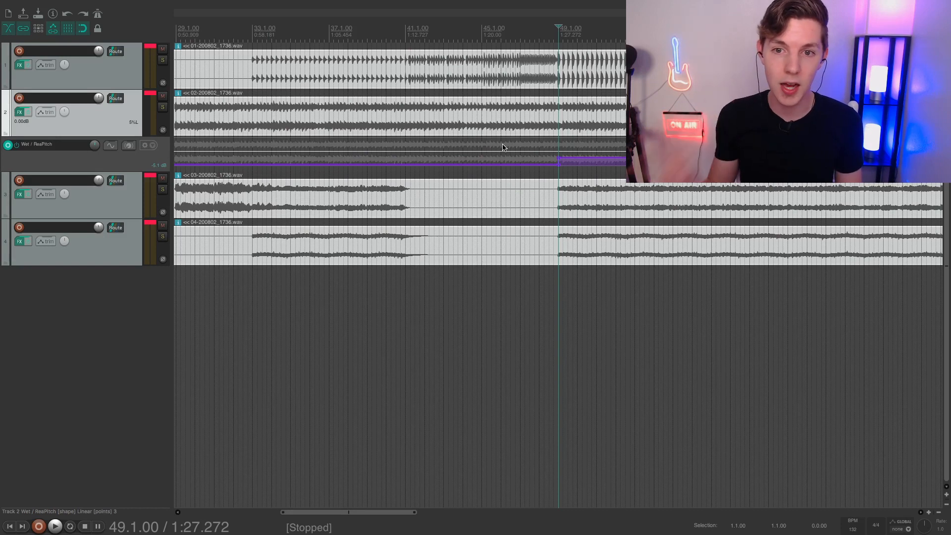
scroll(590, 151, "up", 3)
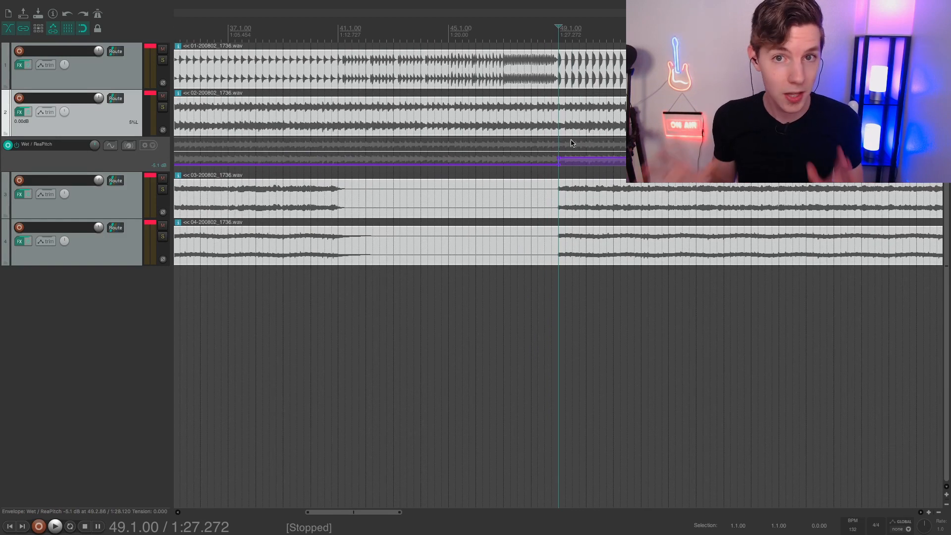
scroll(571, 144, "right", 3)
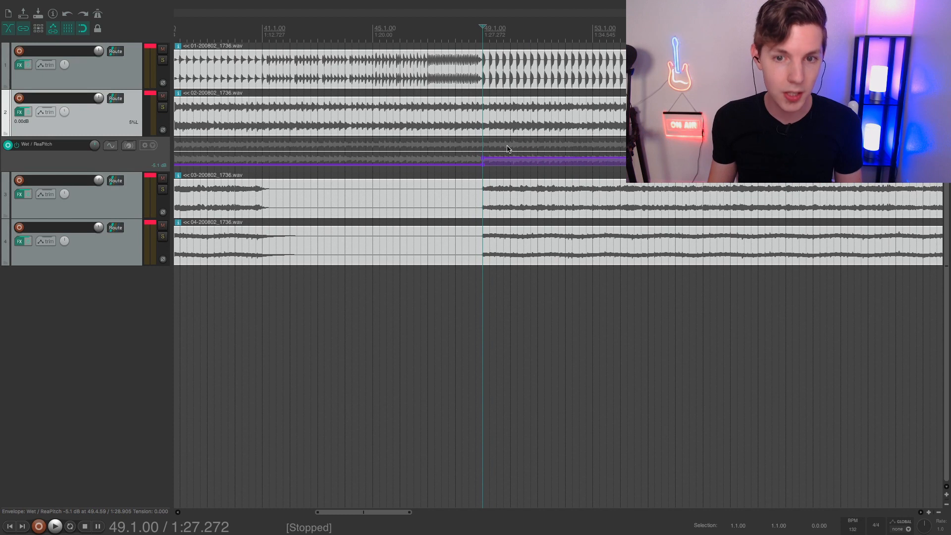
scroll(506, 149, "up", 2)
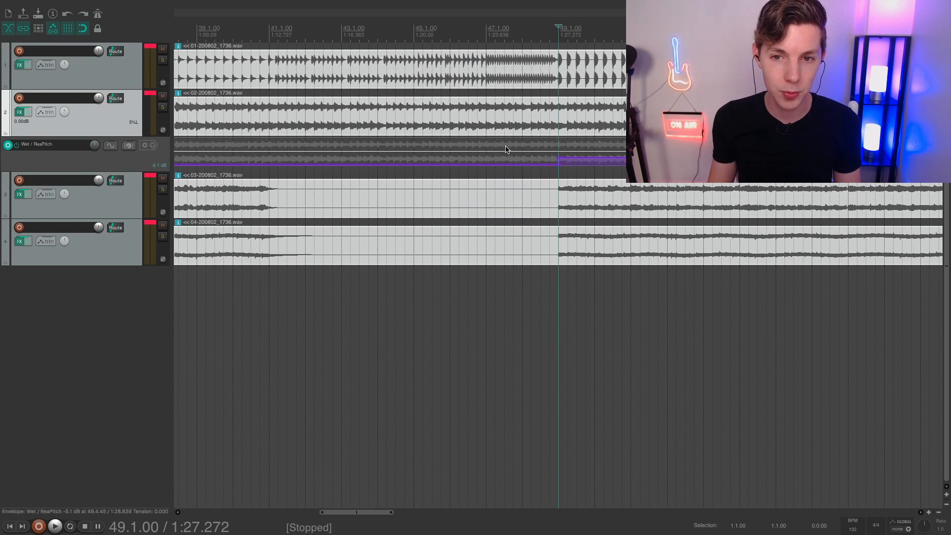
key("space")
scroll(506, 149, "down", 4)
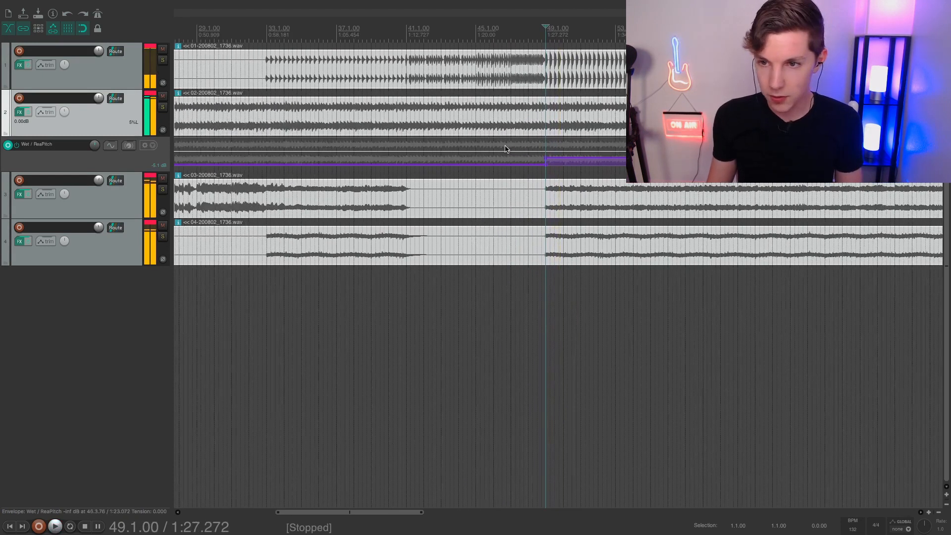
scroll(506, 150, "down", 2)
scroll(602, 102, "down", 4)
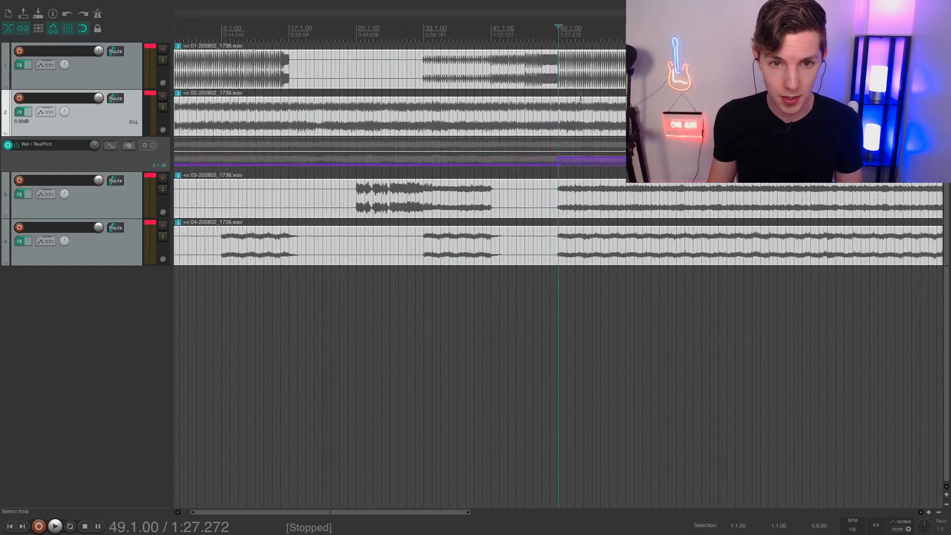
key("space")
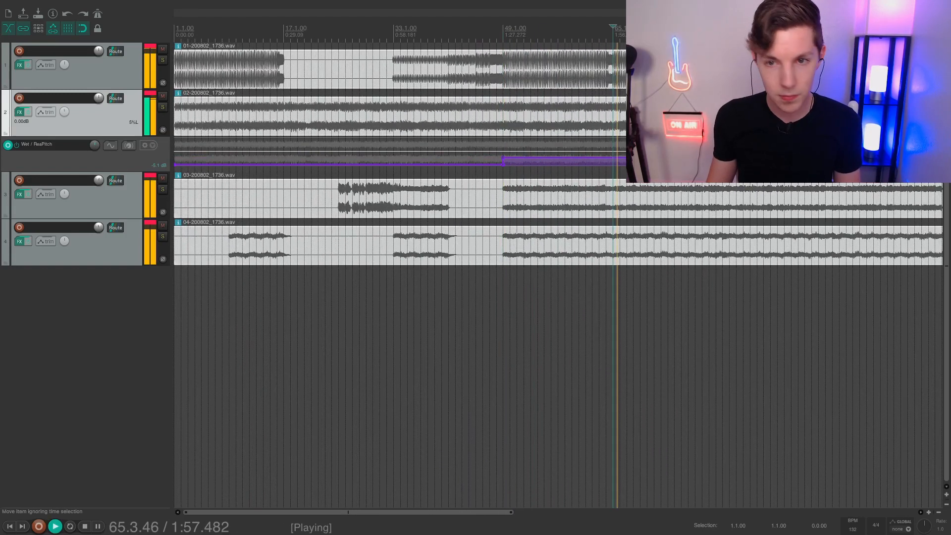
key("space")
Reshape track 2's ReaPitch wet envelope into a gradual rise from measure 57 to measure 73
scroll(617, 155, "up", 4)
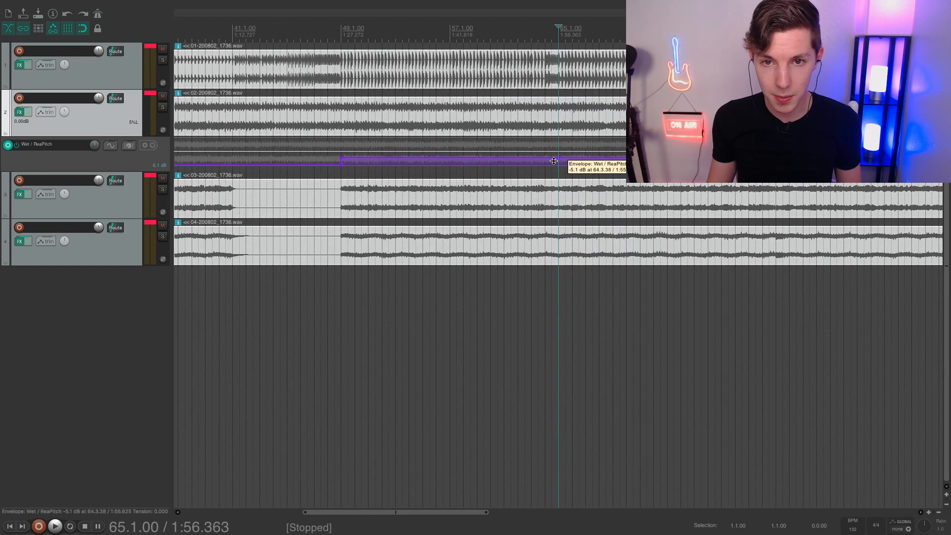
left_click_drag(341, 159, 339, 183)
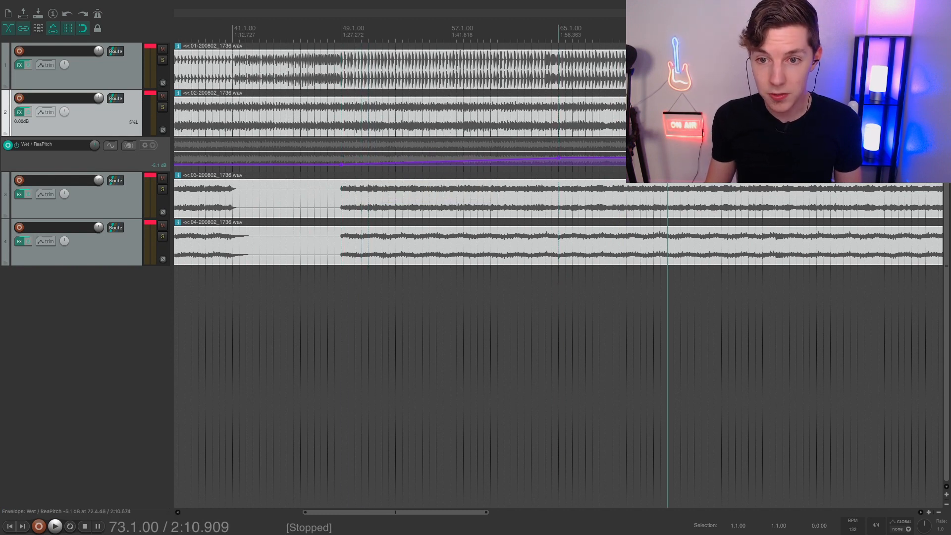
scroll(612, 117, "right", 3)
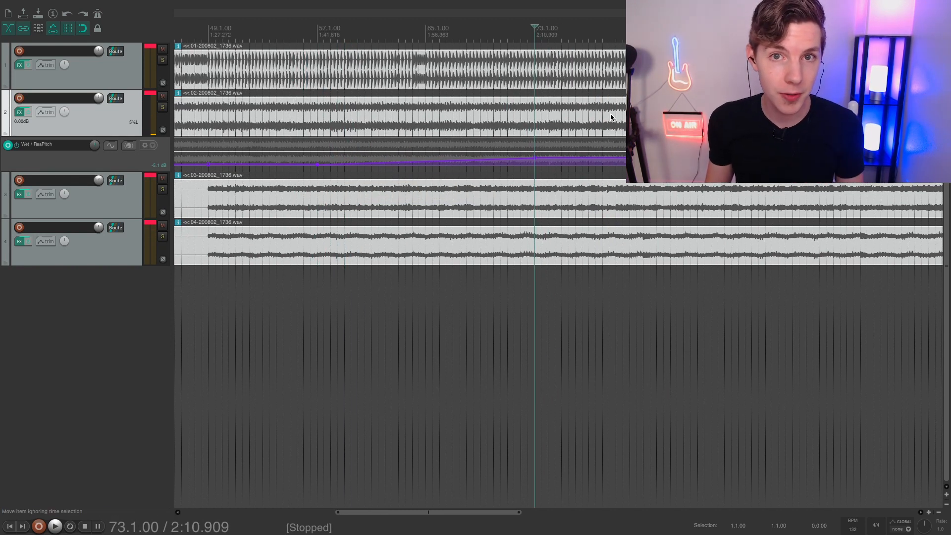
Listen to the full mix from measure 73 and from around measure 81
key("space")
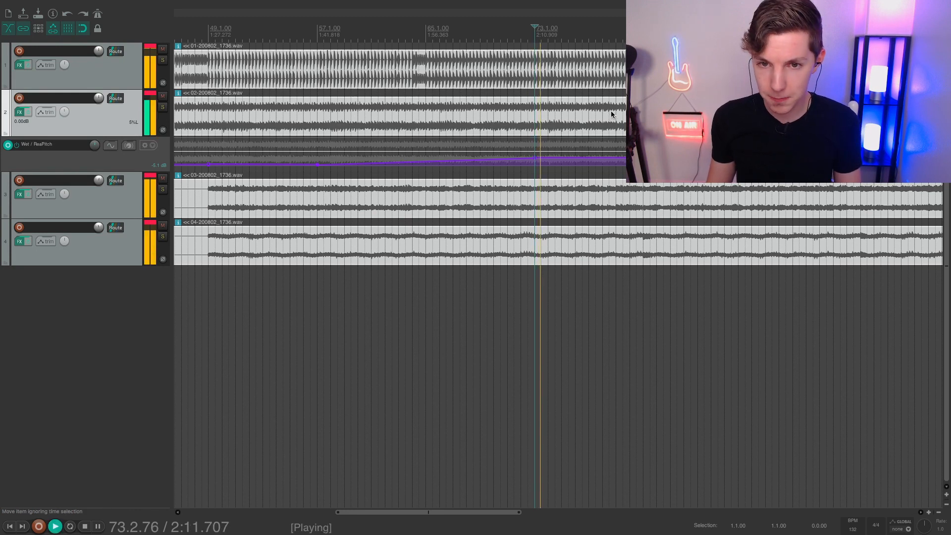
scroll(594, 114, "down", 2)
scroll(595, 99, "right", 1)
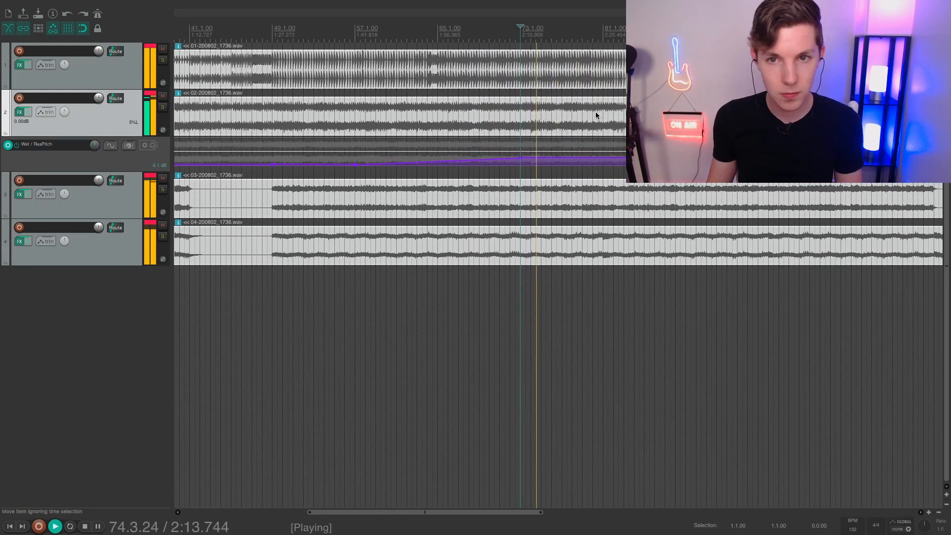
key("space")
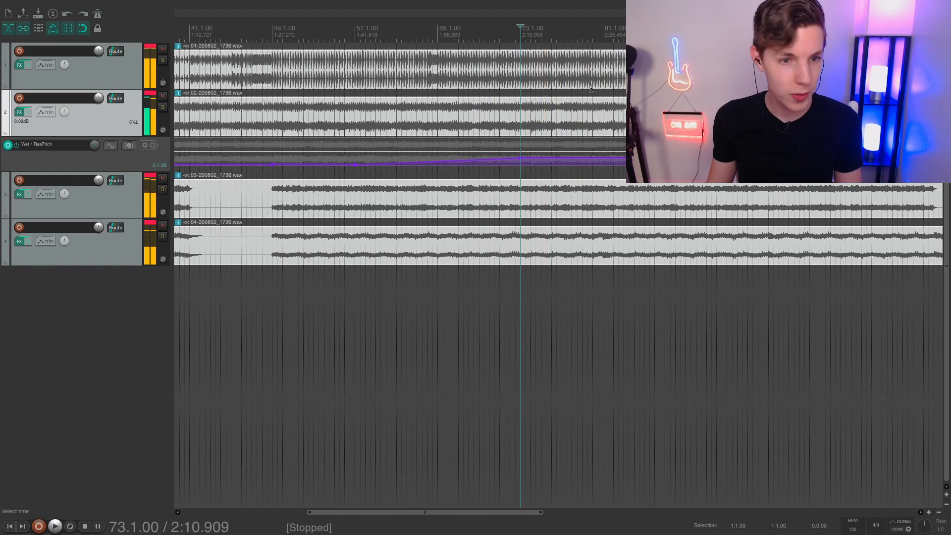
key("space")
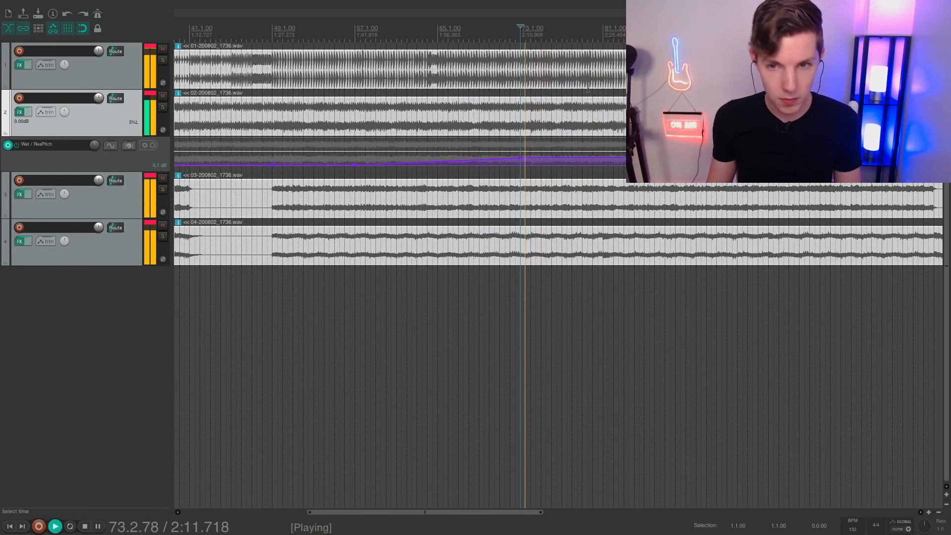
scroll(588, 89, "down", 3)
left_click(610, 93)
scroll(616, 95, "up", 2)
key("space")
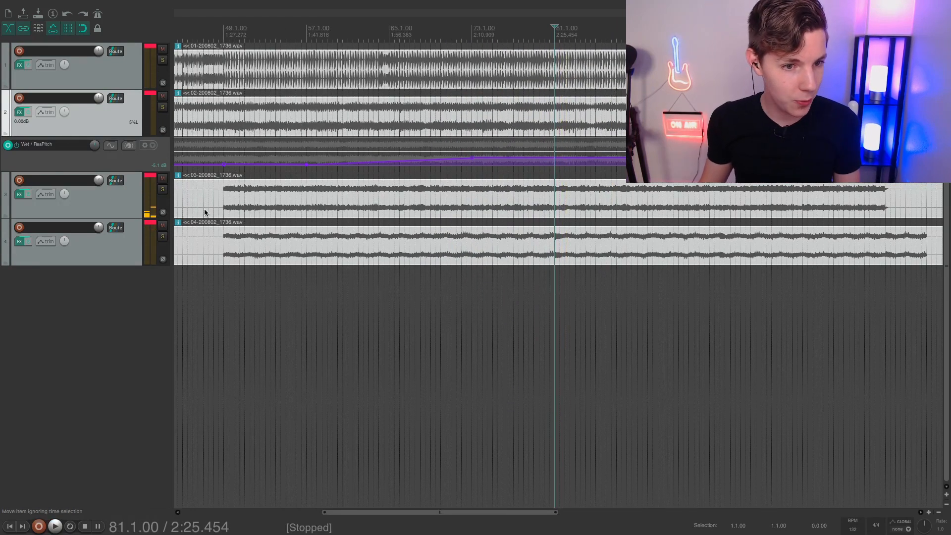
Solo track 4, play it from measure 79 to locate the flawed spot, and split its item at measure 81
left_click(163, 238)
left_click(533, 38)
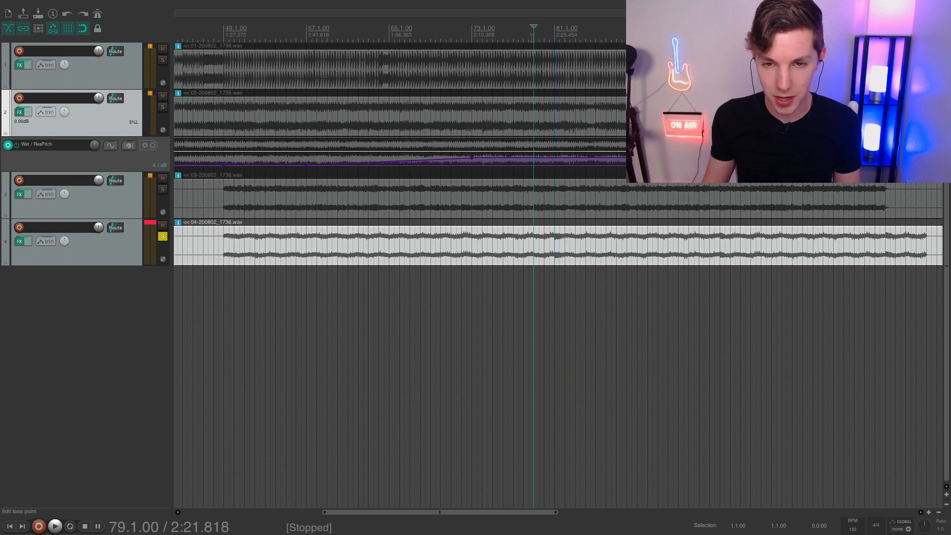
key("space")
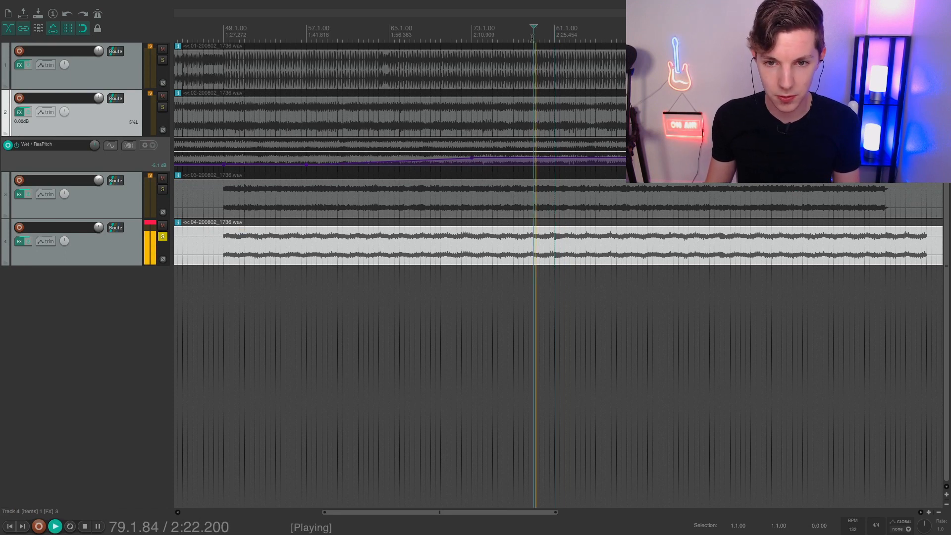
scroll(514, 202, "up", 4)
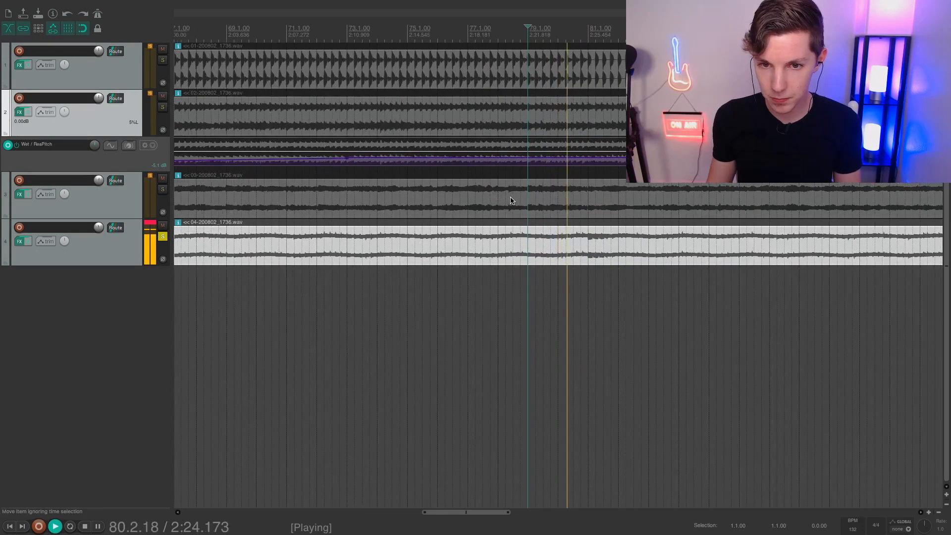
scroll(512, 200, "right", 2)
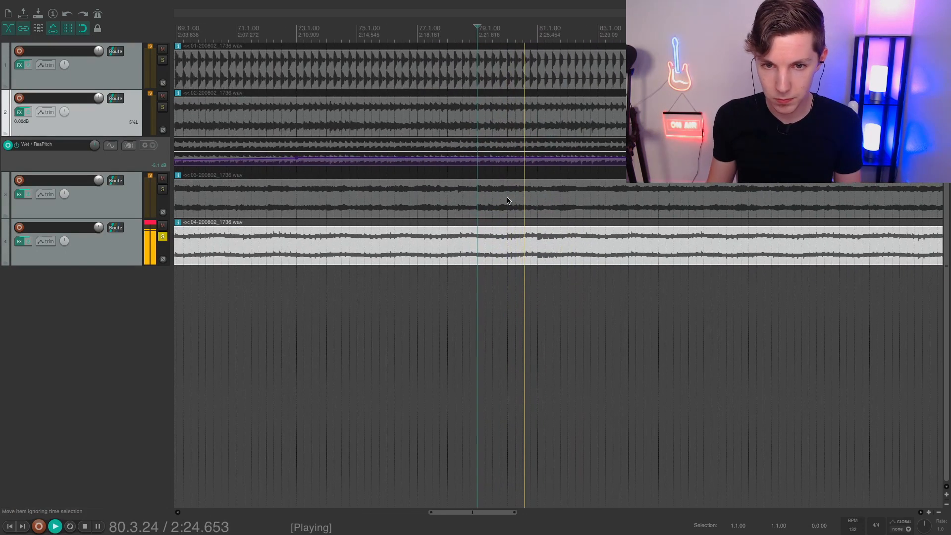
key("space")
left_click(539, 238)
key("s")
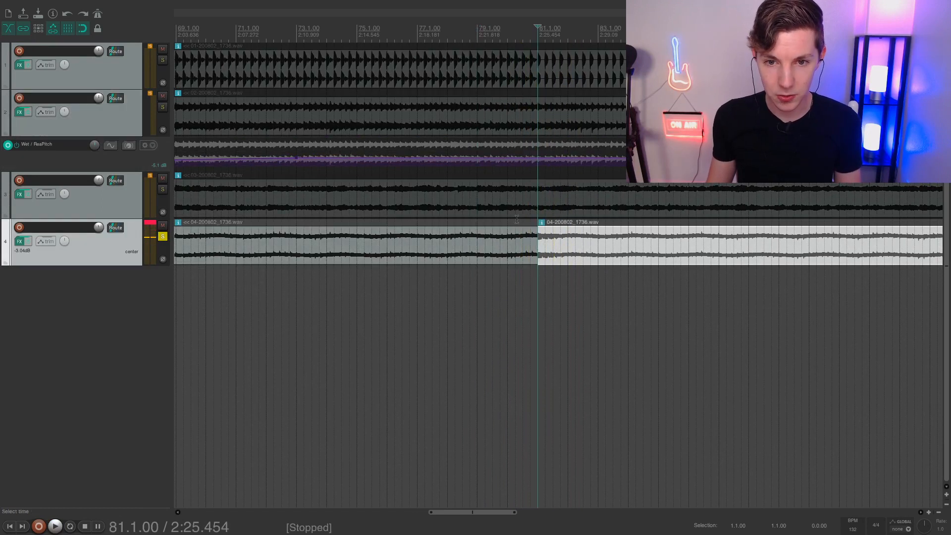
Inspect track 4's waveform around the split at measure 81 and listen to the soloed track from there
scroll(538, 237, "up", 3)
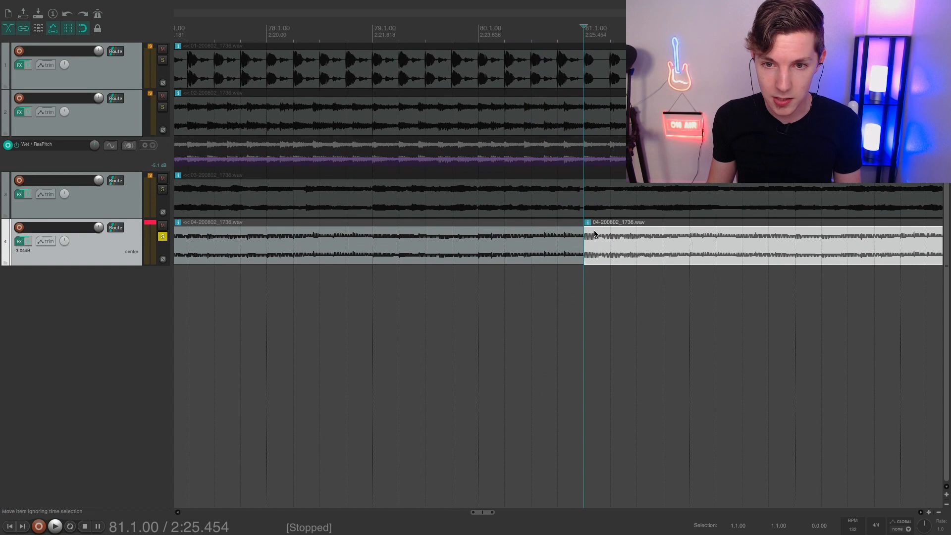
scroll(558, 226, "down", 4)
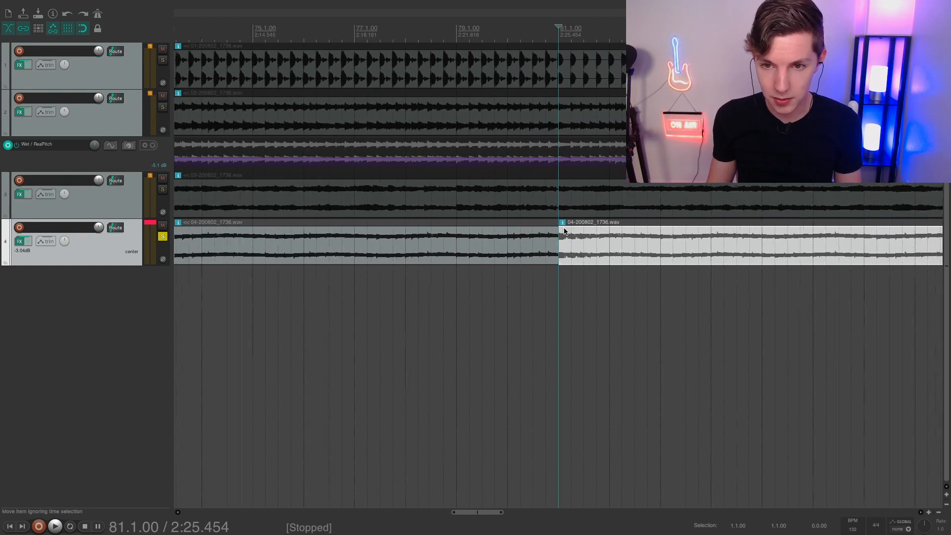
scroll(563, 226, "right", 6)
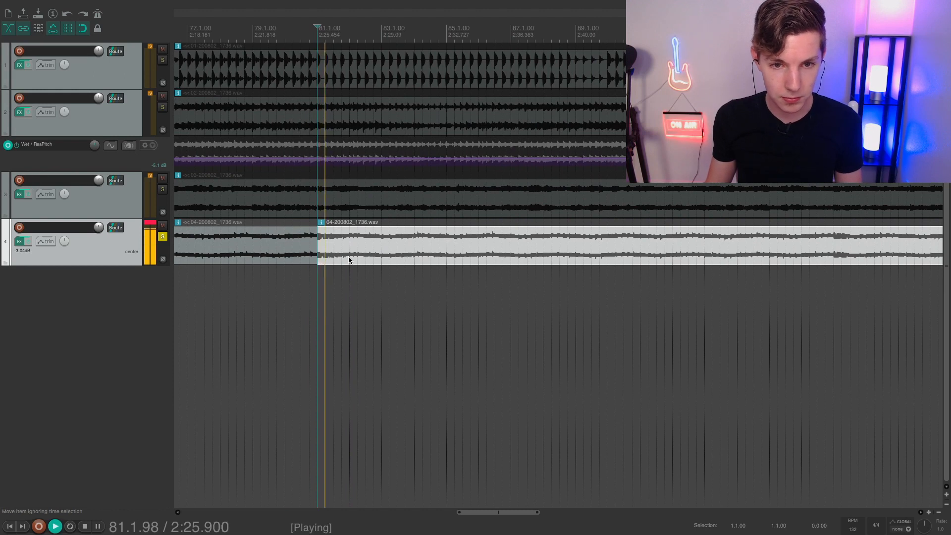
scroll(350, 243, "down", 1)
scroll(350, 244, "left", 7)
scroll(382, 244, "right", 1)
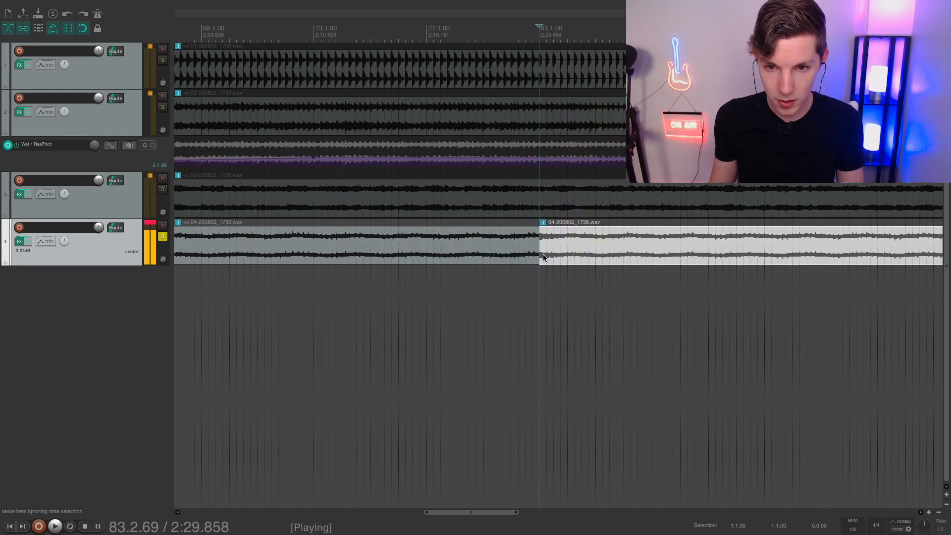
Trim the start of track 4's second item to measure 83, and split that item at measures 89 and 91
left_click_drag(543, 254, 598, 255)
scroll(545, 247, "down", 2)
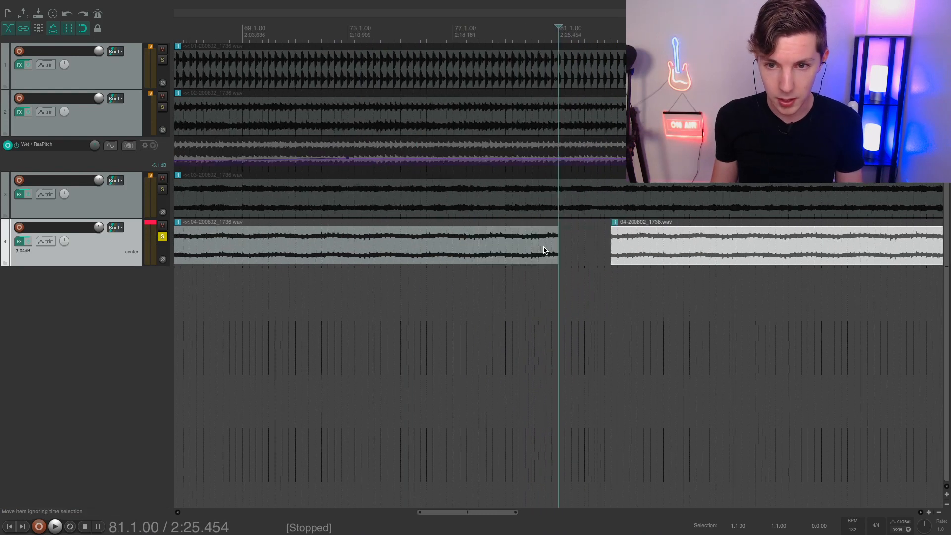
scroll(545, 249, "right", 3)
left_click(634, 30)
key("space")
key("s")
left_click(667, 236)
key("s")
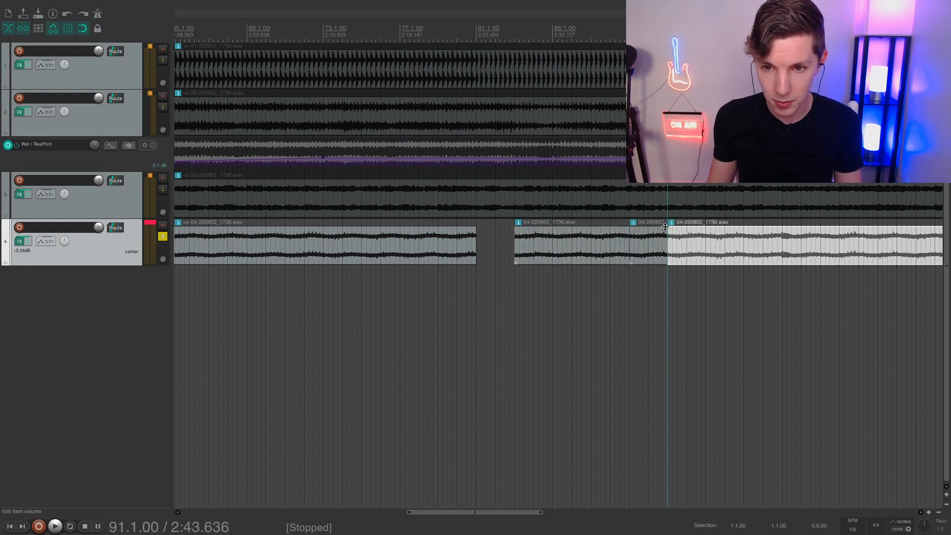
Fill track 4's gap at measure 81 with a copy of the piece between measures 89 and 91, and play across it
left_click(665, 228)
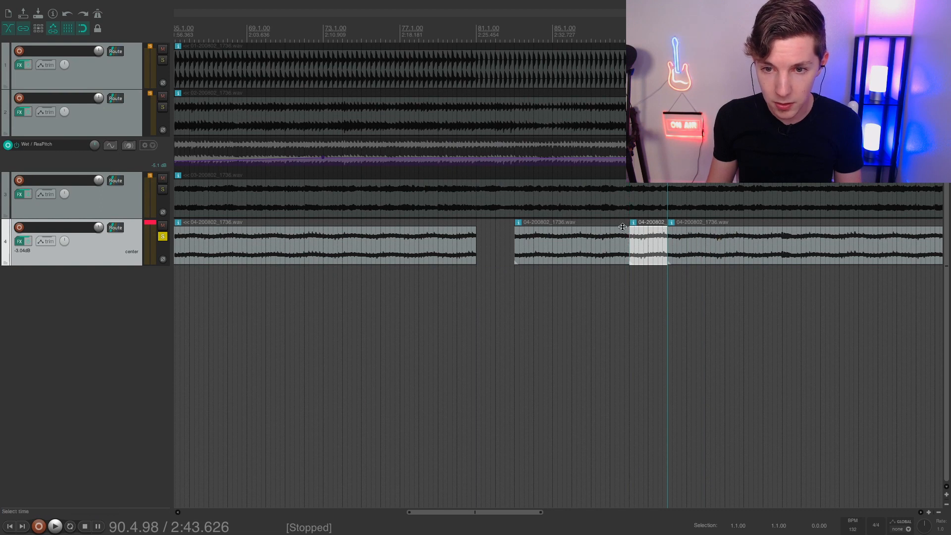
left_click(474, 35)
key("ctrl+v")
left_click(471, 36)
key("space")
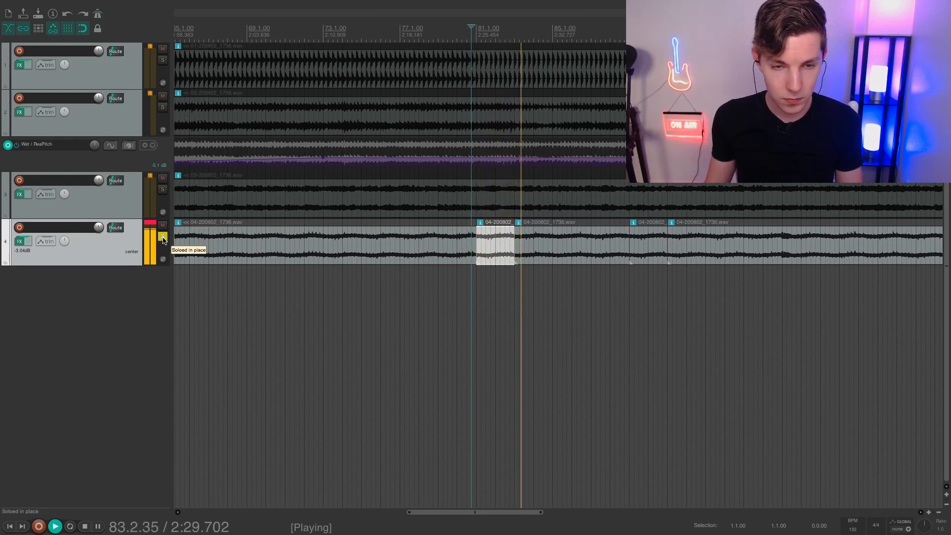
key("space")
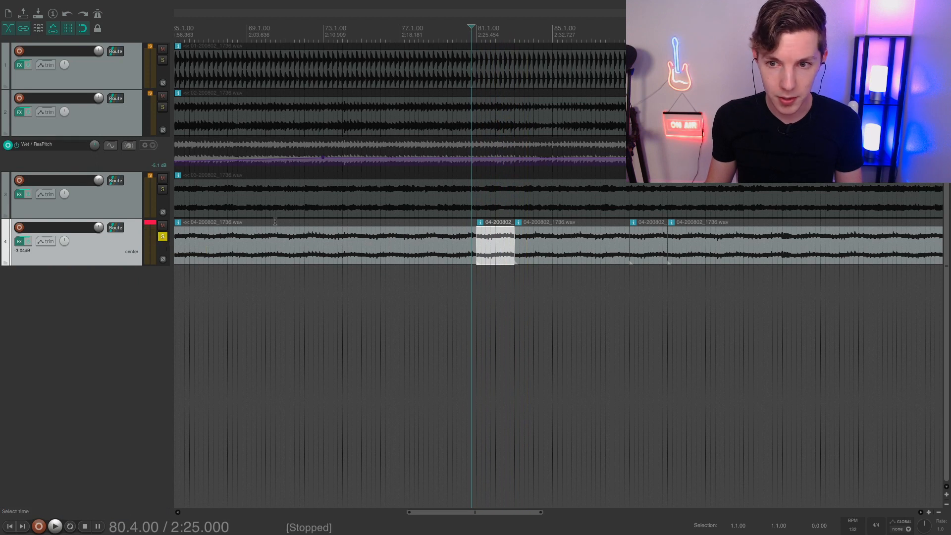
Play soloed track 4 from measure 96, split its item at measure 97, and trim the later part's start to measure 98
scroll(431, 198, "right", 5)
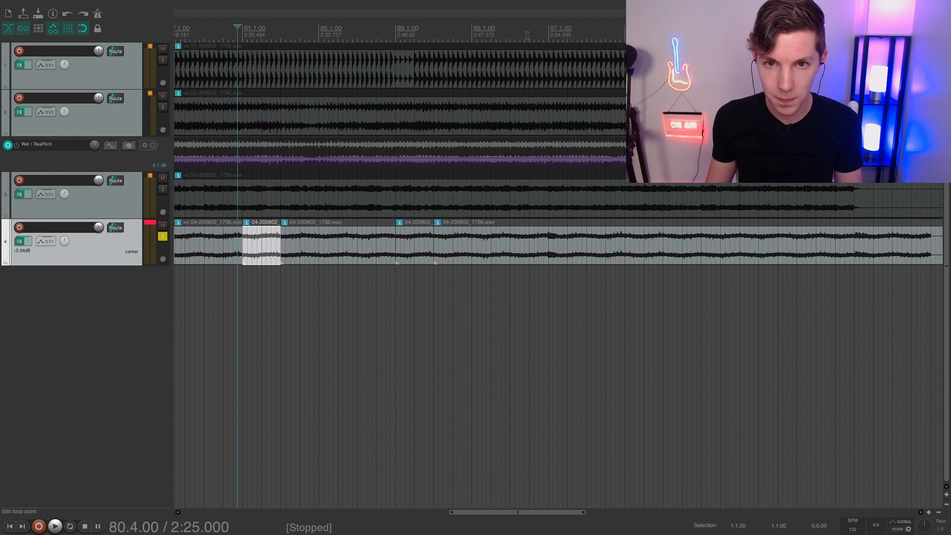
left_click(527, 36)
key("space")
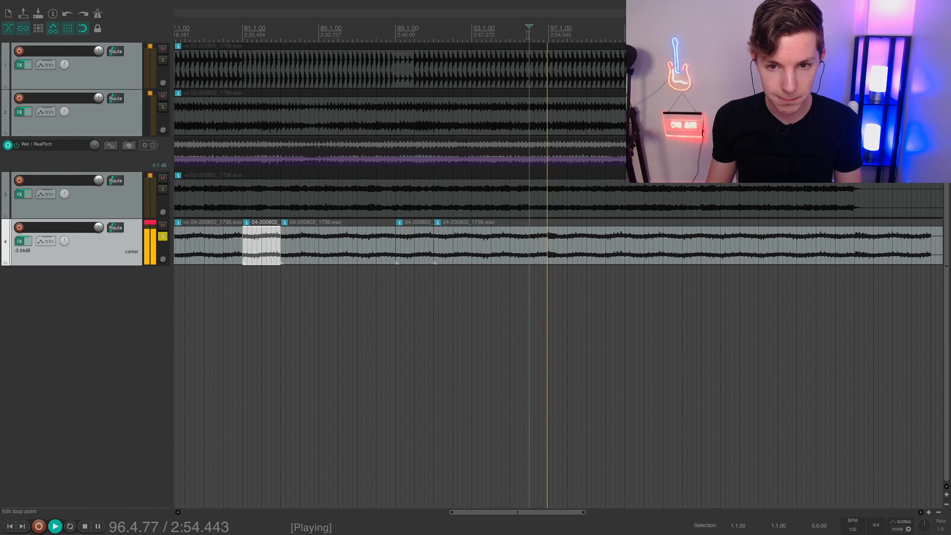
key("space")
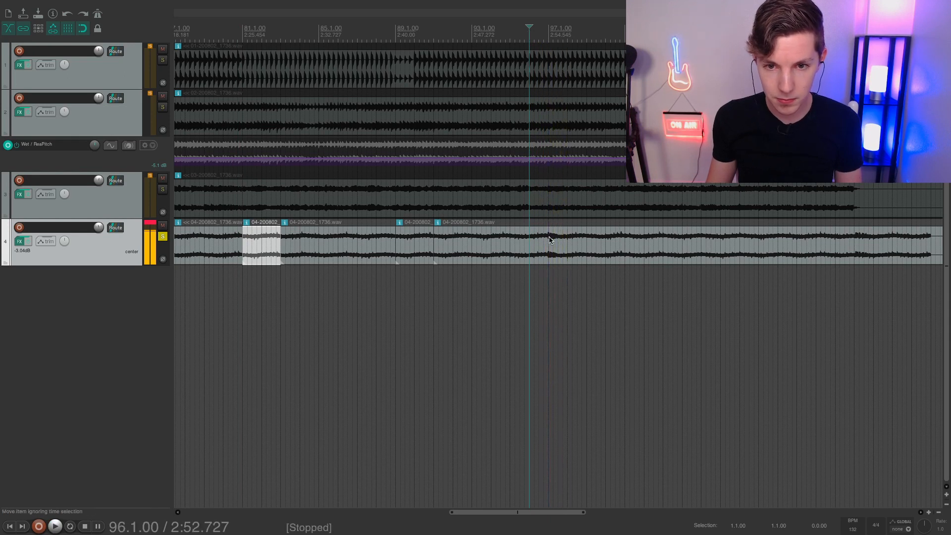
left_click(550, 240)
key("s")
left_click_drag(549, 247, 572, 248)
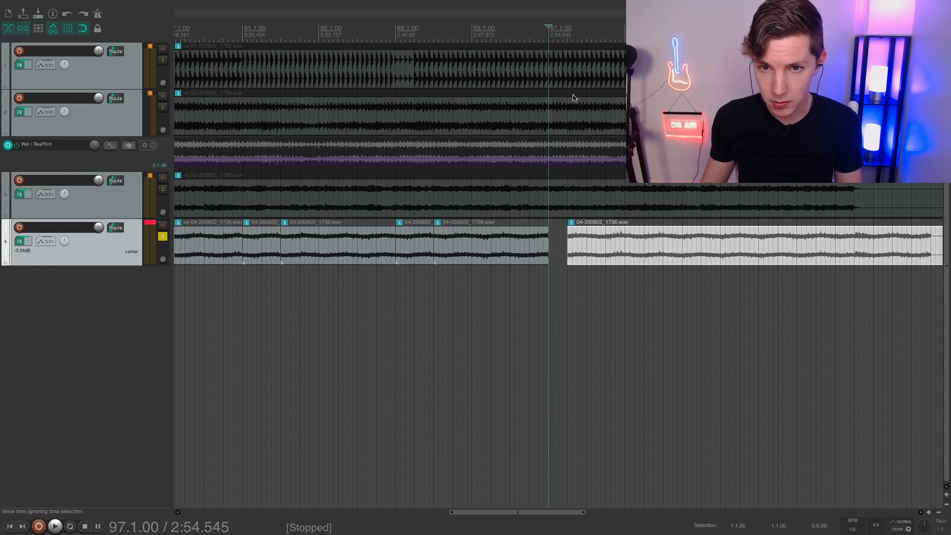
Split track 4's item at measures 105 and 106 to isolate a one-measure piece
left_click(701, 34)
key("space")
key("space")
key("s")
left_click_drag(720, 239, 727, 231)
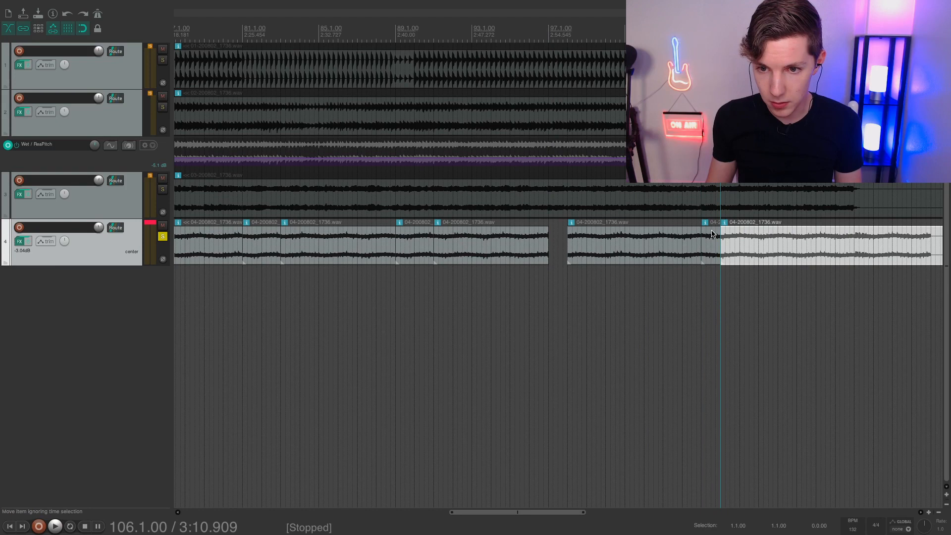
Fill track 4's gap at measure 97 with a copy of the one-measure piece from measure 105, and unsolo the track
left_click(710, 243)
left_click(549, 35)
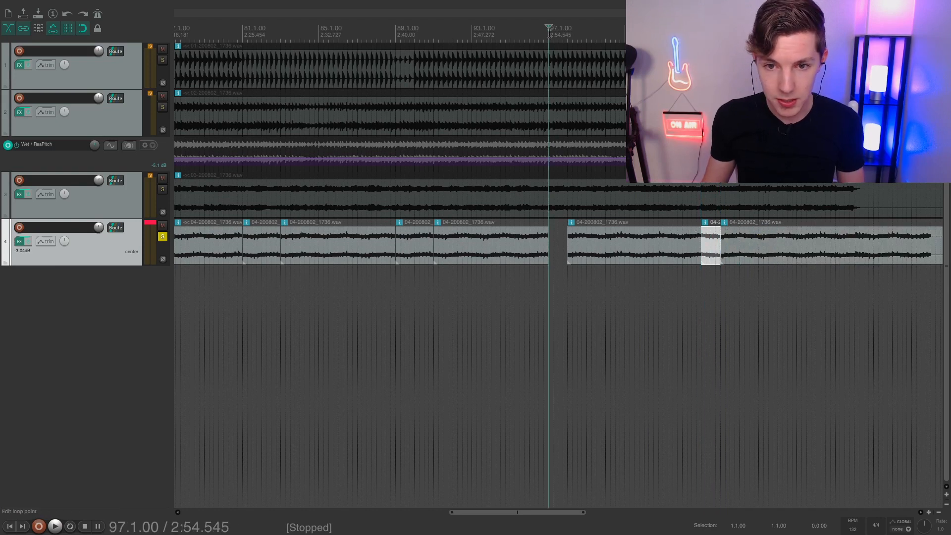
key("ctrl+v")
left_click(550, 35)
key("space")
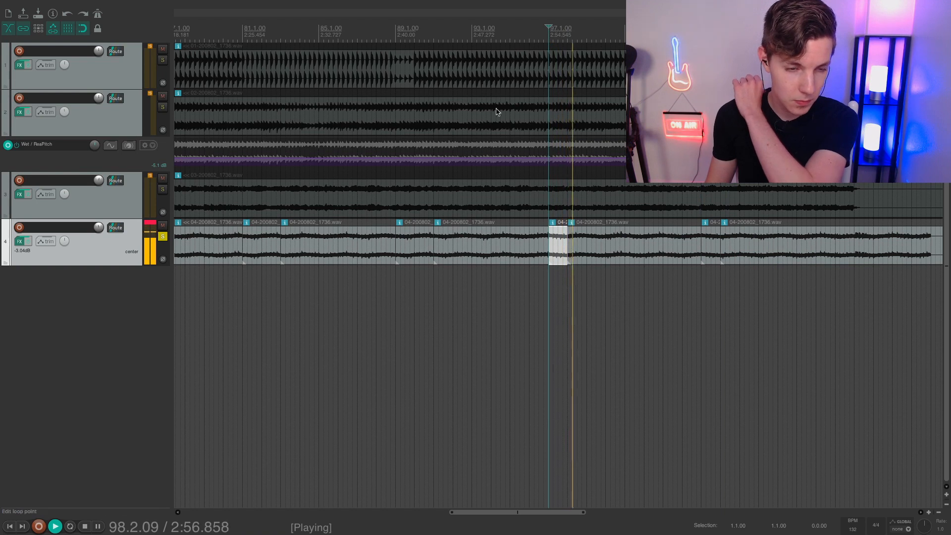
key("space")
key("ctrl+a")
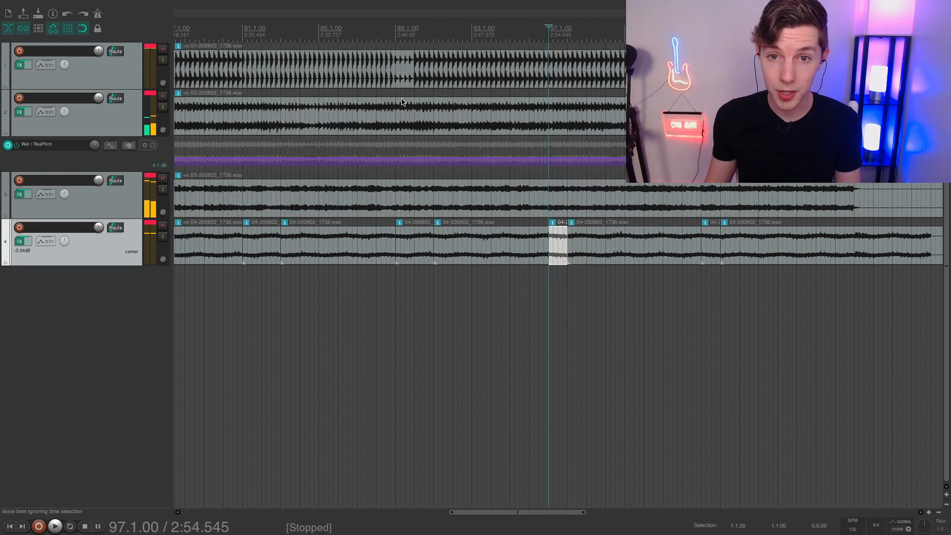
left_click(525, 29)
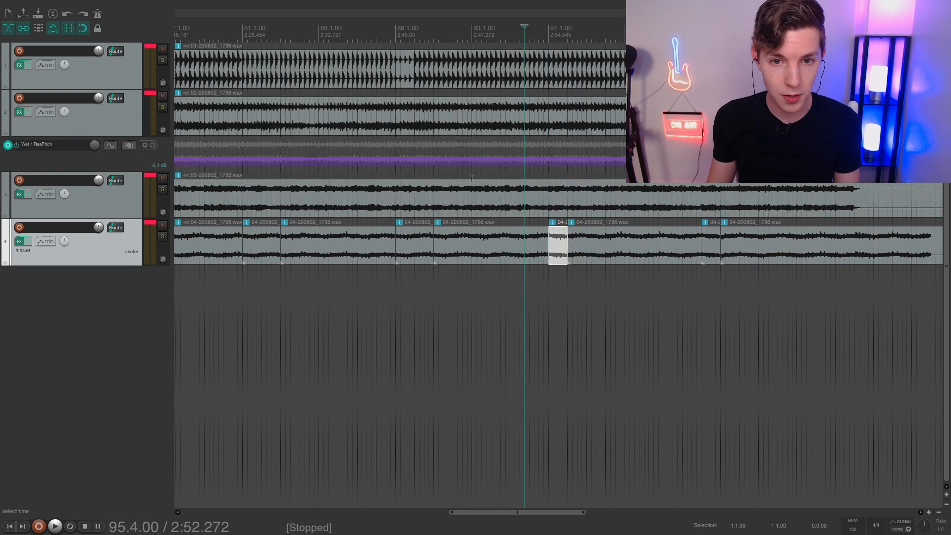
Examine the arrangement from measure 95 back to around measure 11, including the transition at measure 49
scroll(465, 163, "down", 3)
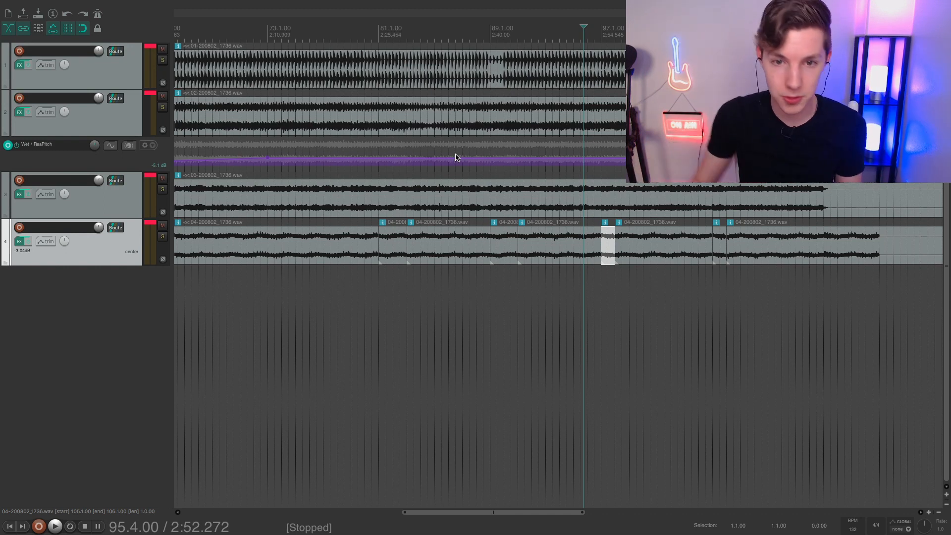
scroll(456, 157, "left", 5)
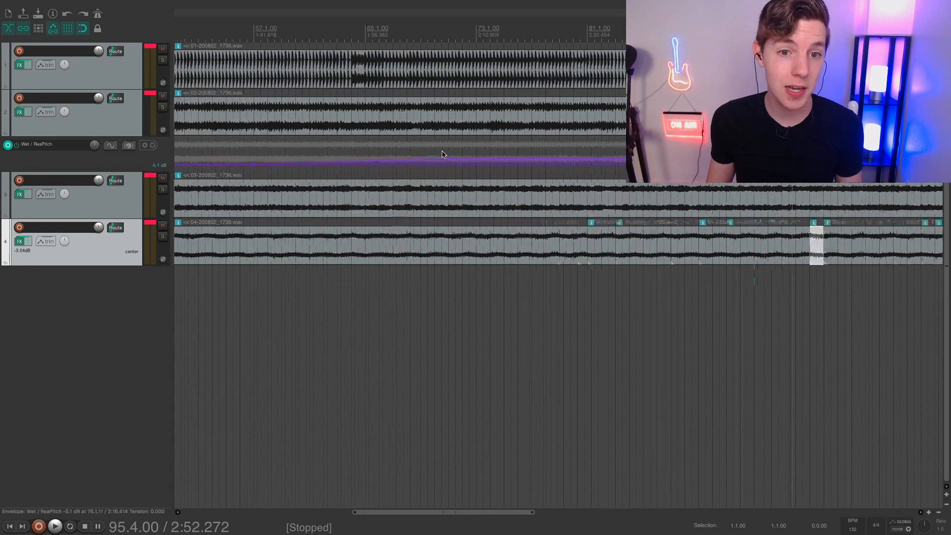
scroll(443, 155, "left", 8)
left_click(483, 33)
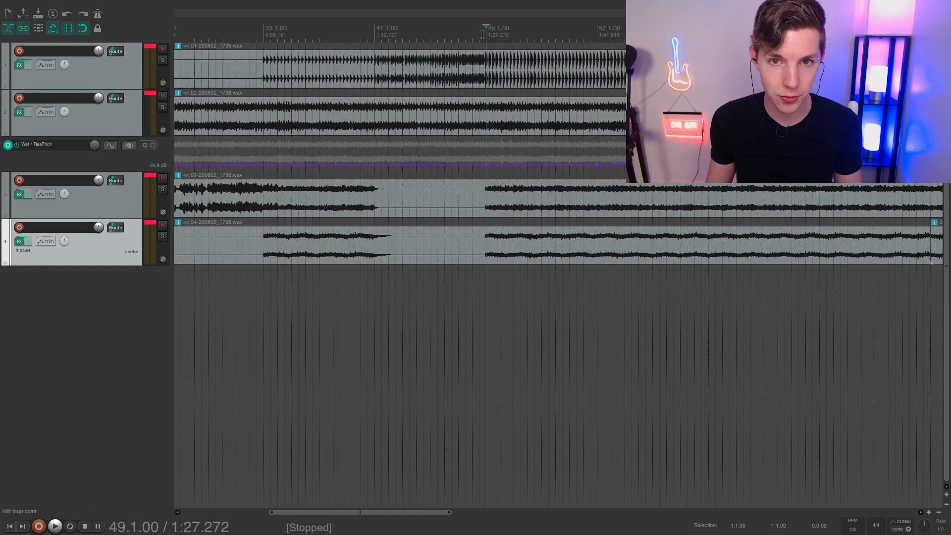
scroll(485, 163, "up", 10)
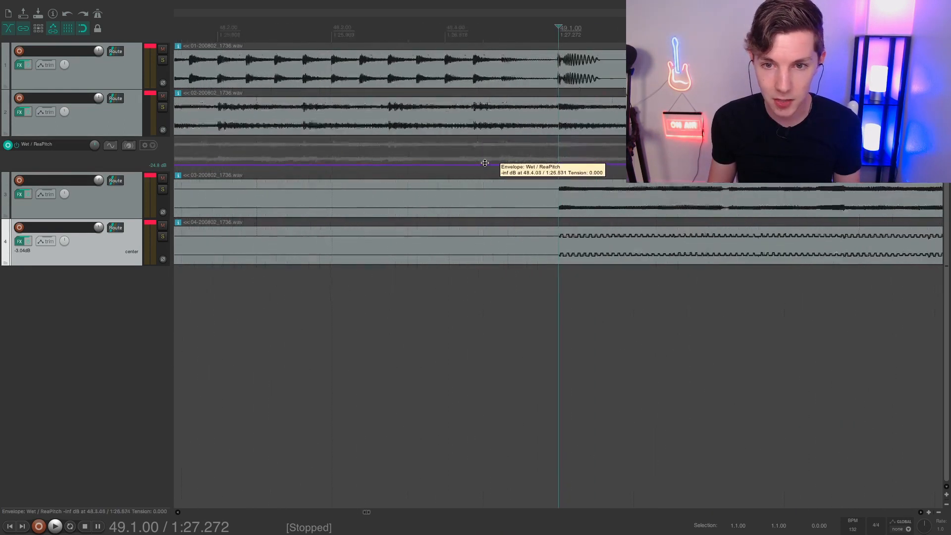
scroll(485, 160, "down", 8)
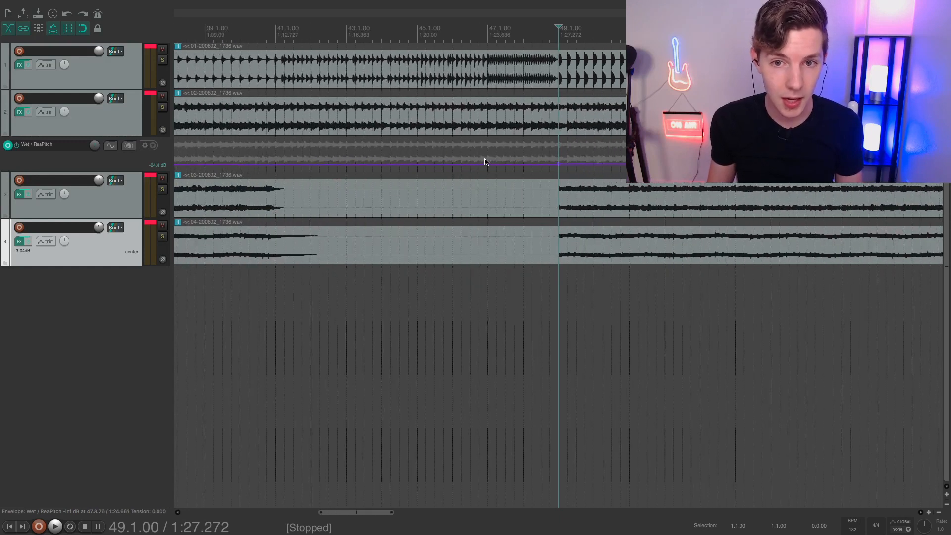
scroll(469, 158, "left", 12)
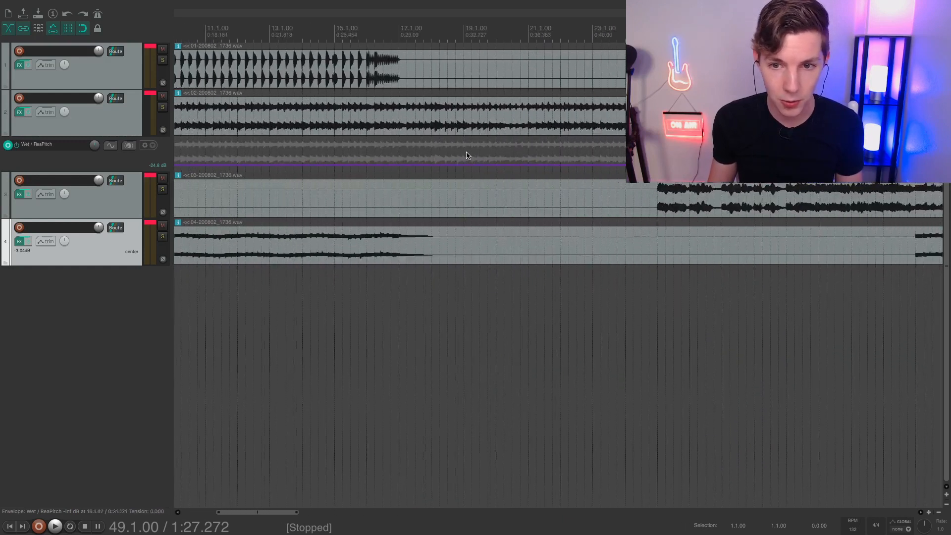
Listen to the full mix from beat 31.4 through the transition at measure 33
left_click(613, 28)
key("space")
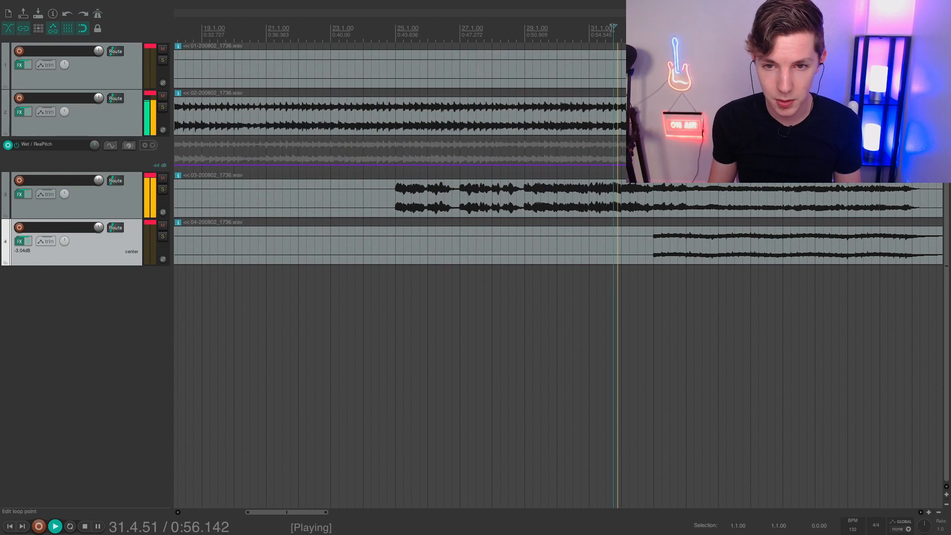
scroll(540, 90, "down", 1)
scroll(541, 89, "down", 2)
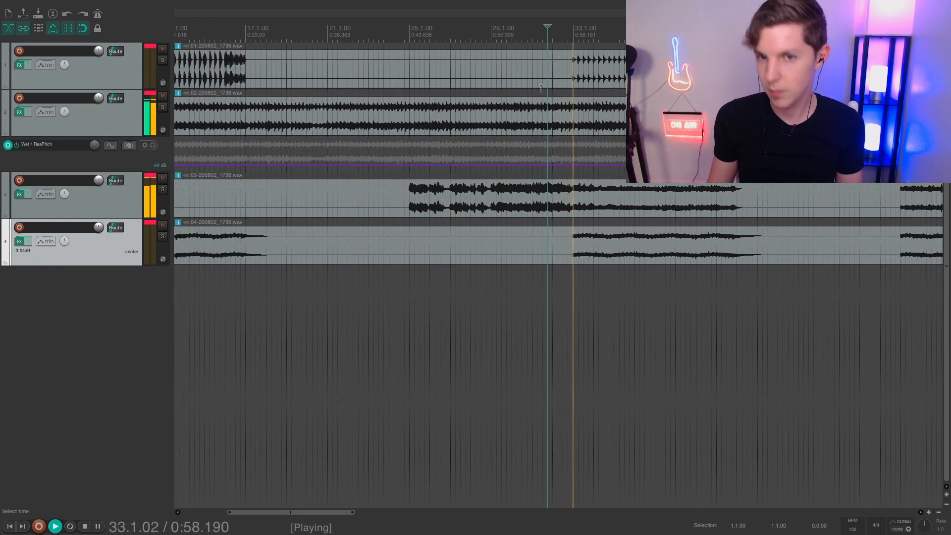
scroll(472, 109, "down", 2)
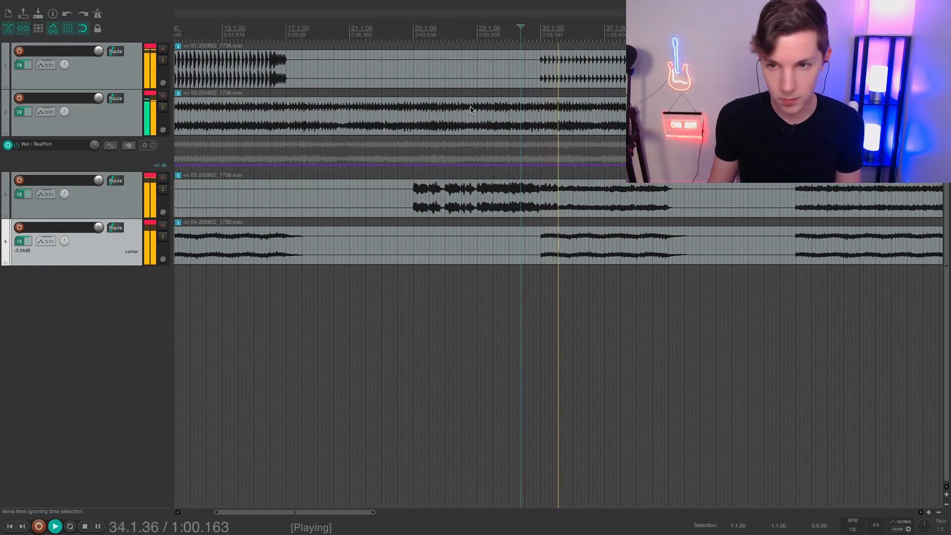
key("space")
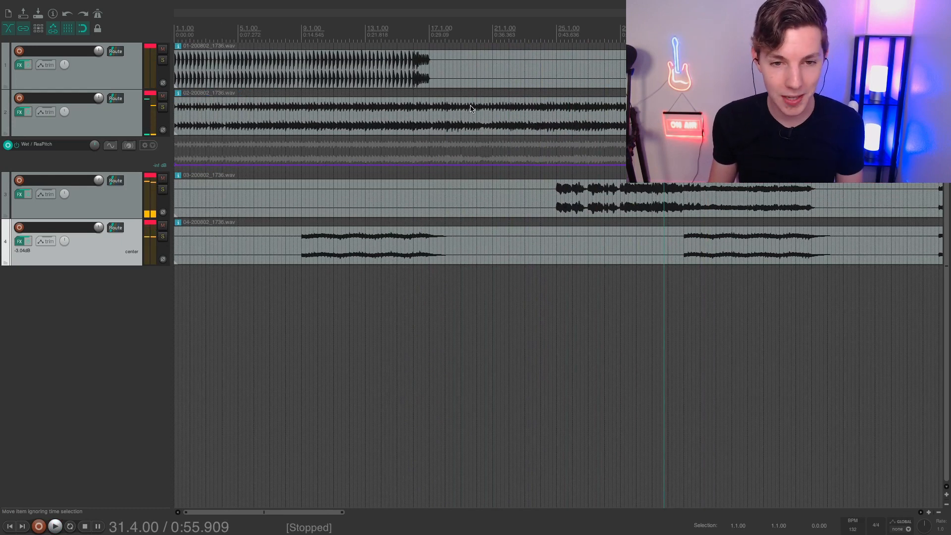
Duplicate track 2 with its item and effects
scroll(549, 206, "down", 2)
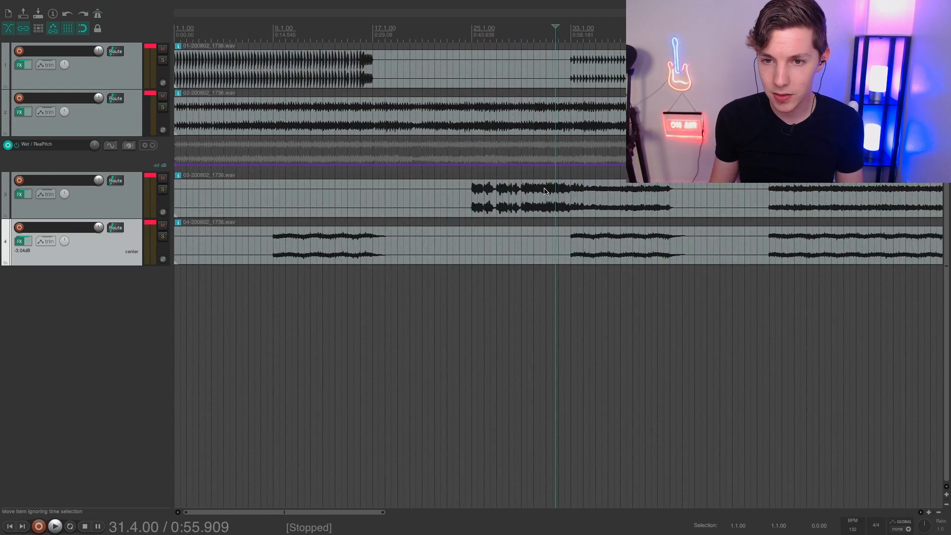
scroll(543, 190, "right", 4)
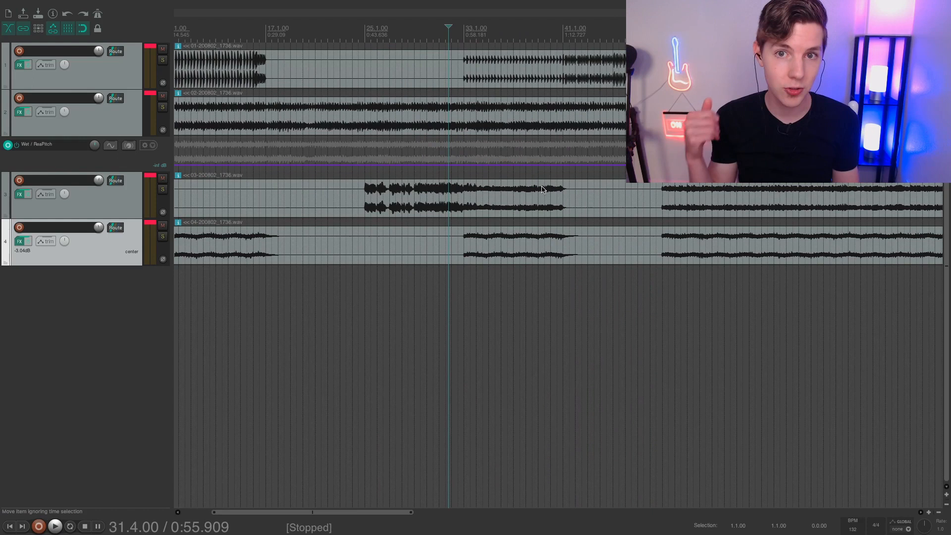
scroll(542, 189, "left", 4)
right_click(84, 126)
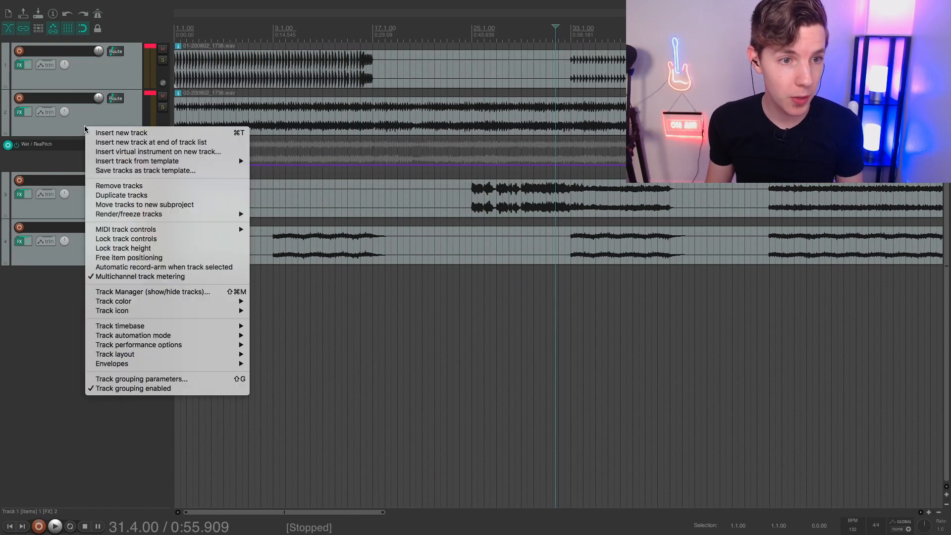
left_click(132, 195)
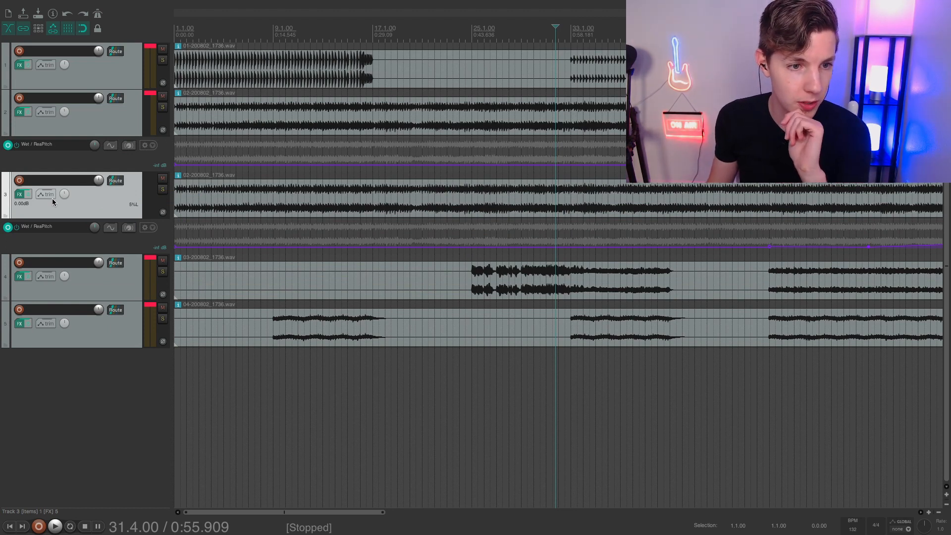
Remove ReaPitch and LFOTool from the duplicated track's effects chain
left_click(19, 194)
left_click(102, 247)
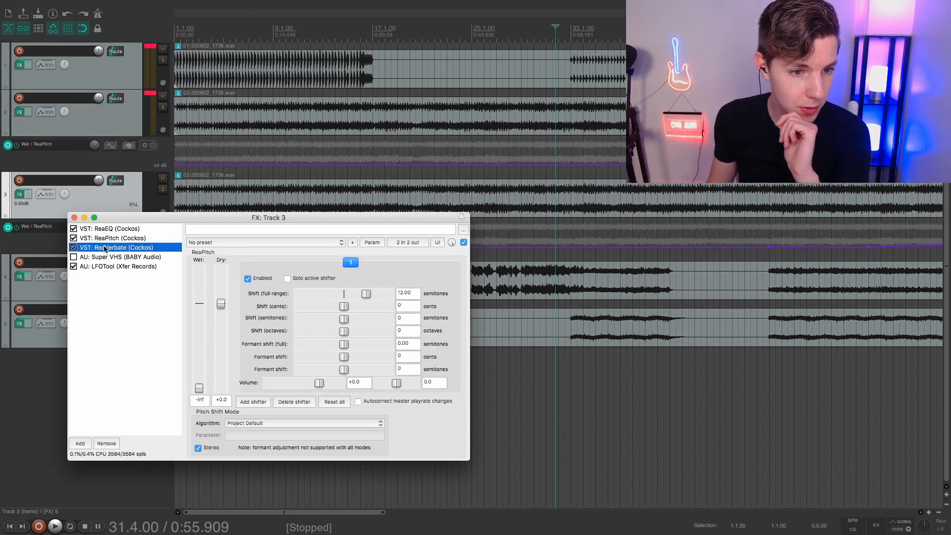
left_click(111, 238)
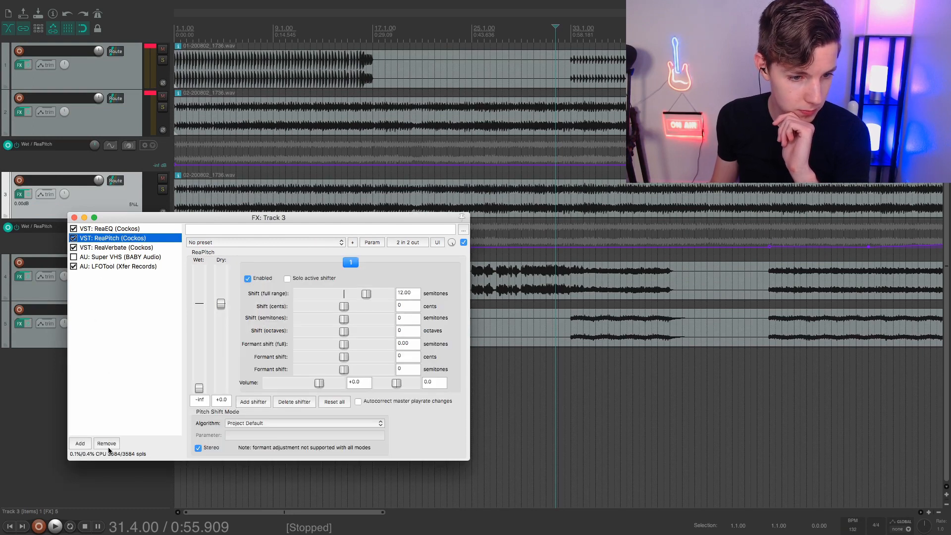
left_click(107, 445)
left_click(120, 257)
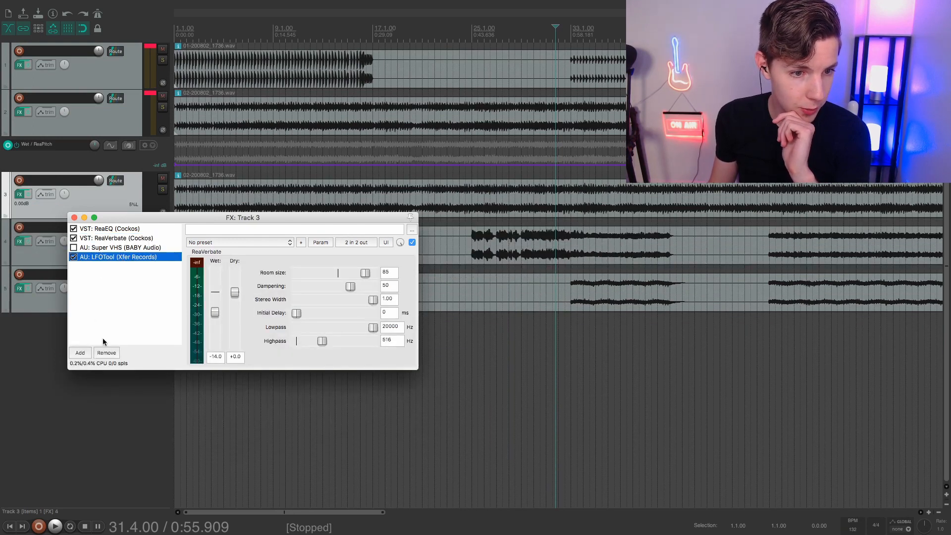
key("Delete")
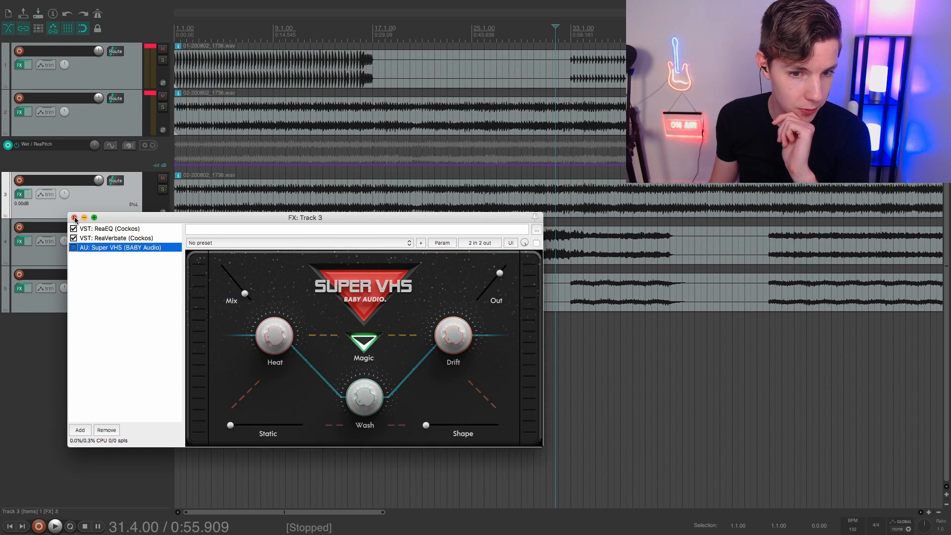
left_click(74, 218)
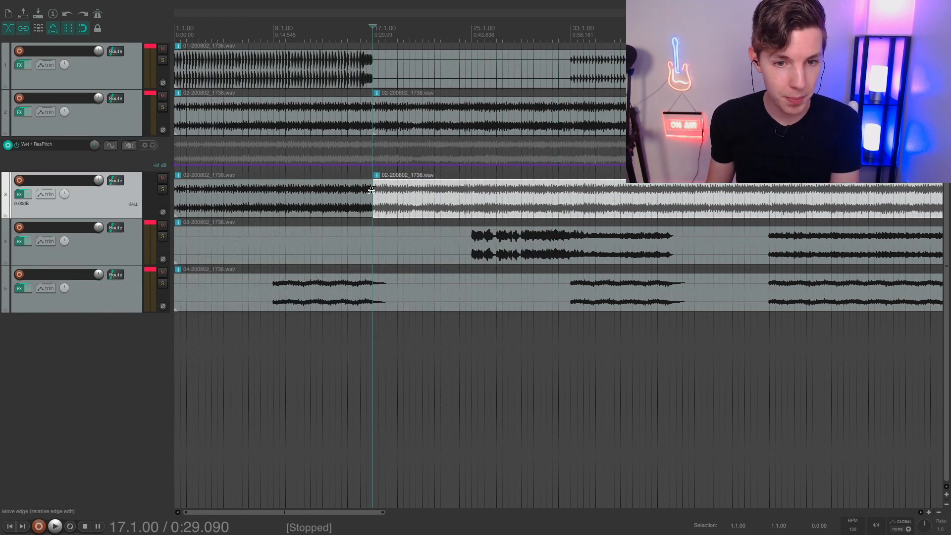
Delete the duplicated track's audio before measure 17, and play the mix from measure 25
left_click(322, 194)
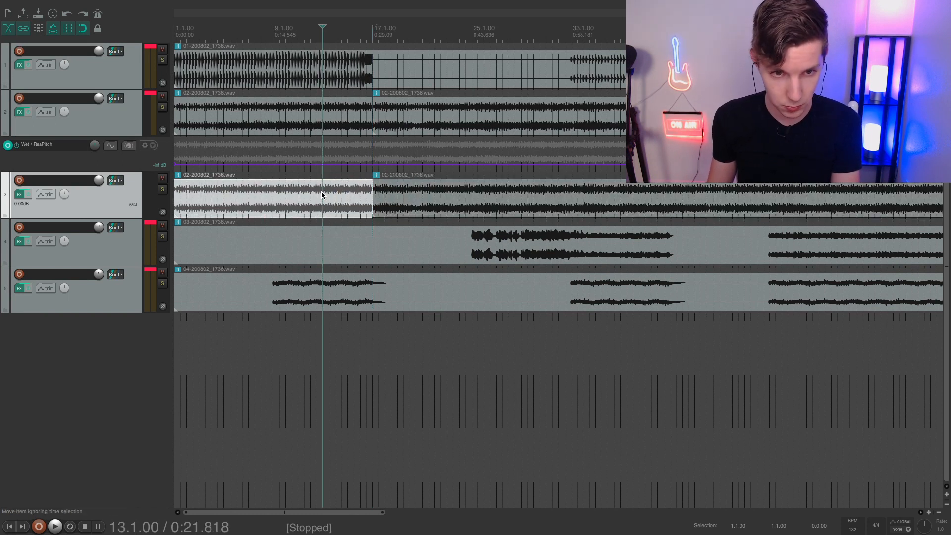
key("Delete")
left_click(472, 31)
key("space")
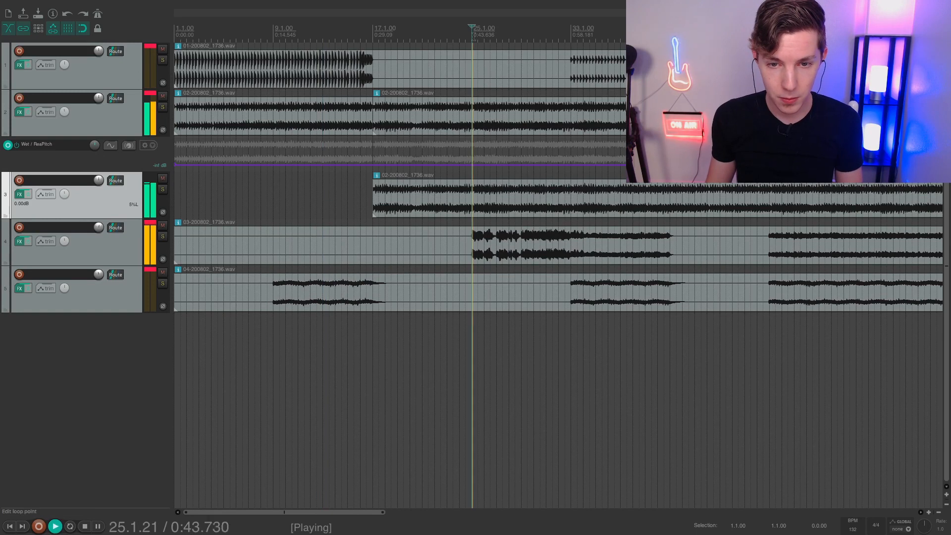
Listen to the mix from measure 33
key("space")
left_click(573, 32)
key("space")
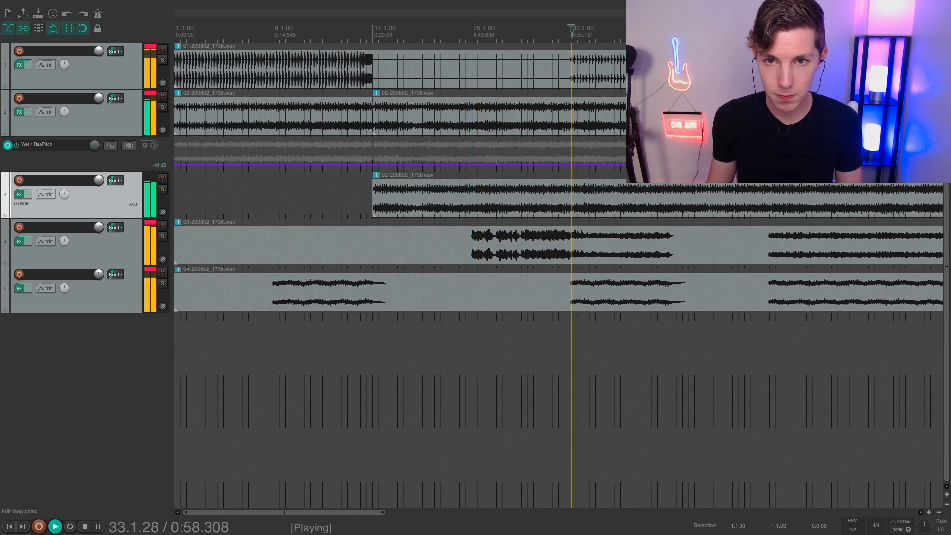
key("space")
Split the audio items on track 2 and its duplicate on track 3 at measure 49
left_click(769, 32)
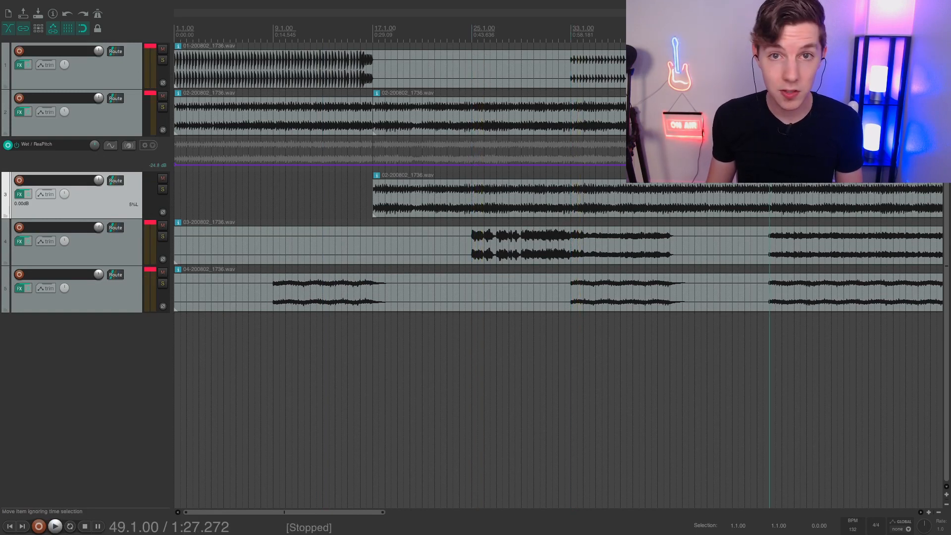
left_click(770, 114)
key("s")
left_click(771, 205)
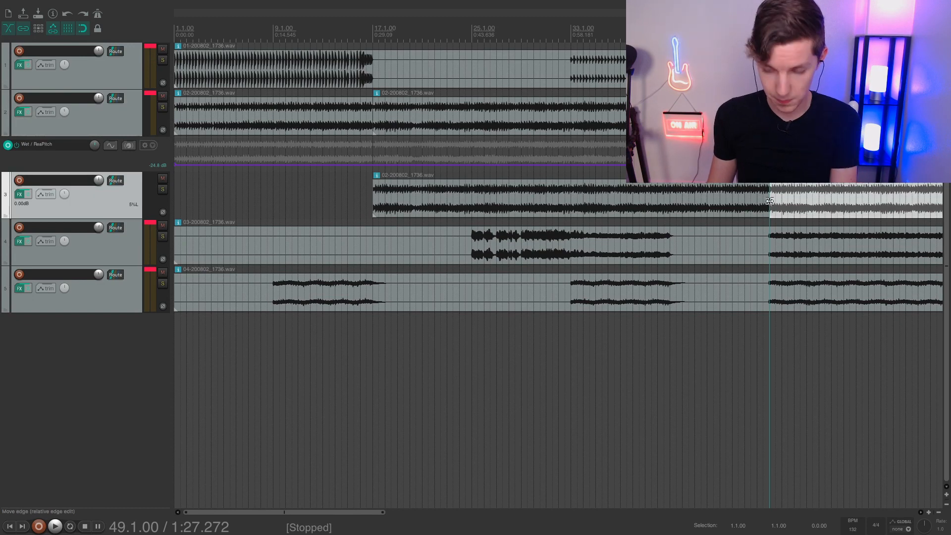
Delete track 2's audio between measures 17 and 49, and play the mix from measure 36
left_click(609, 122)
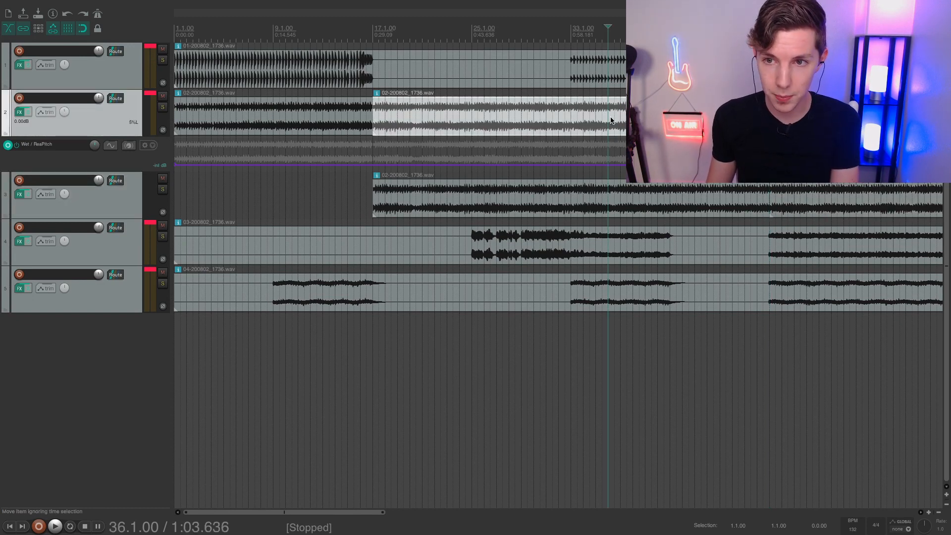
key("Delete")
key("space")
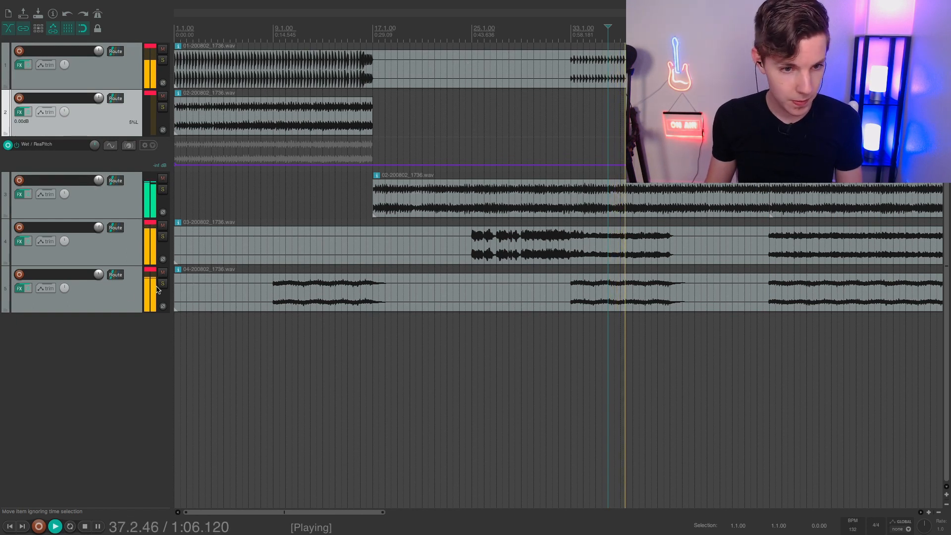
key("space")
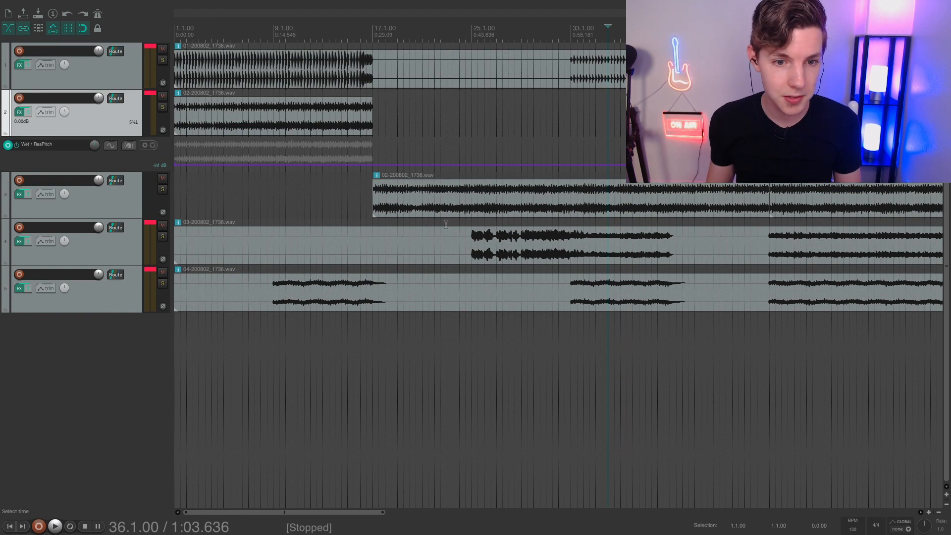
scroll(448, 240, "down", 2)
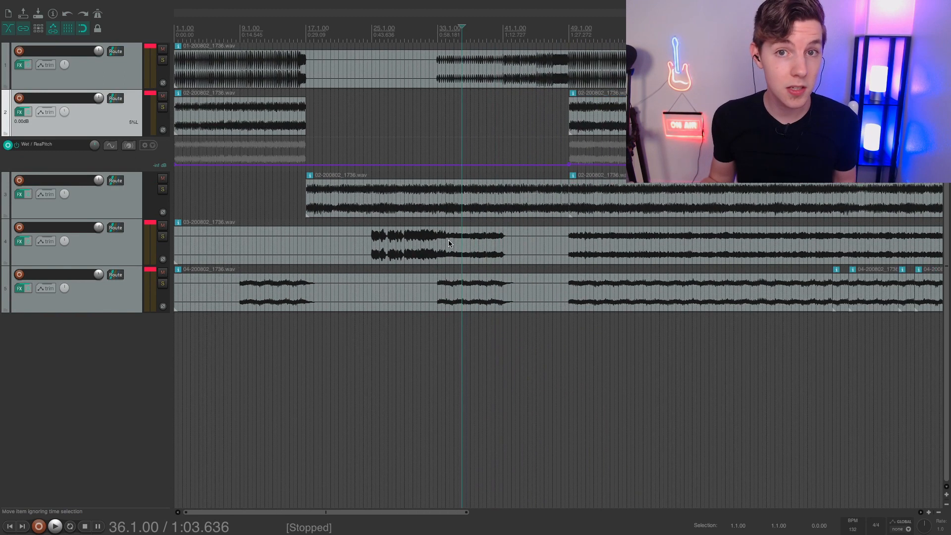